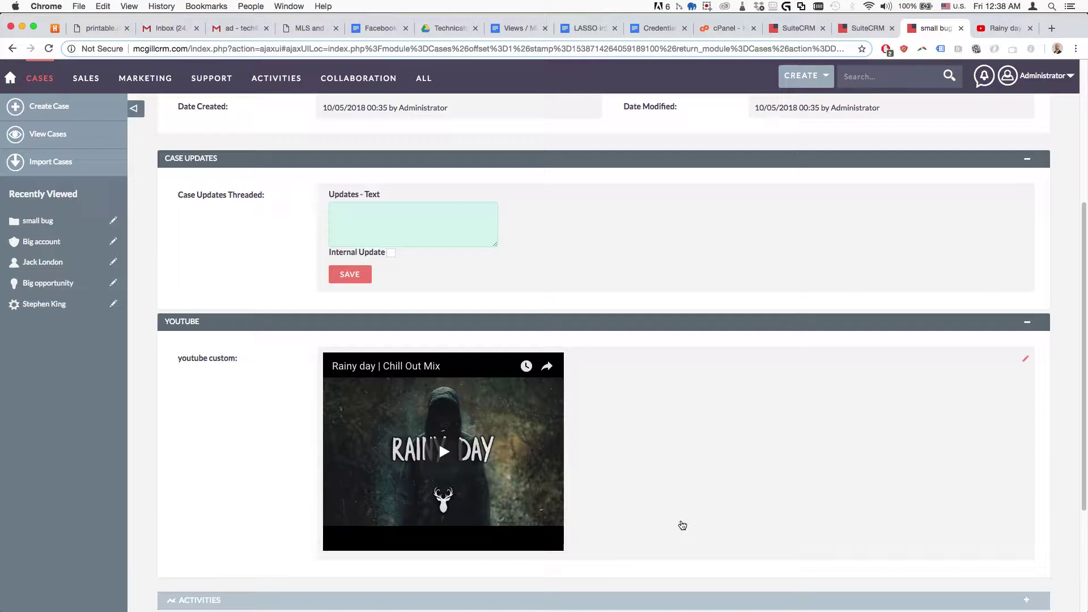
- Open Studio from the Developer Tools section of the SuiteCRM administration page
scroll(696, 489, up, 5)
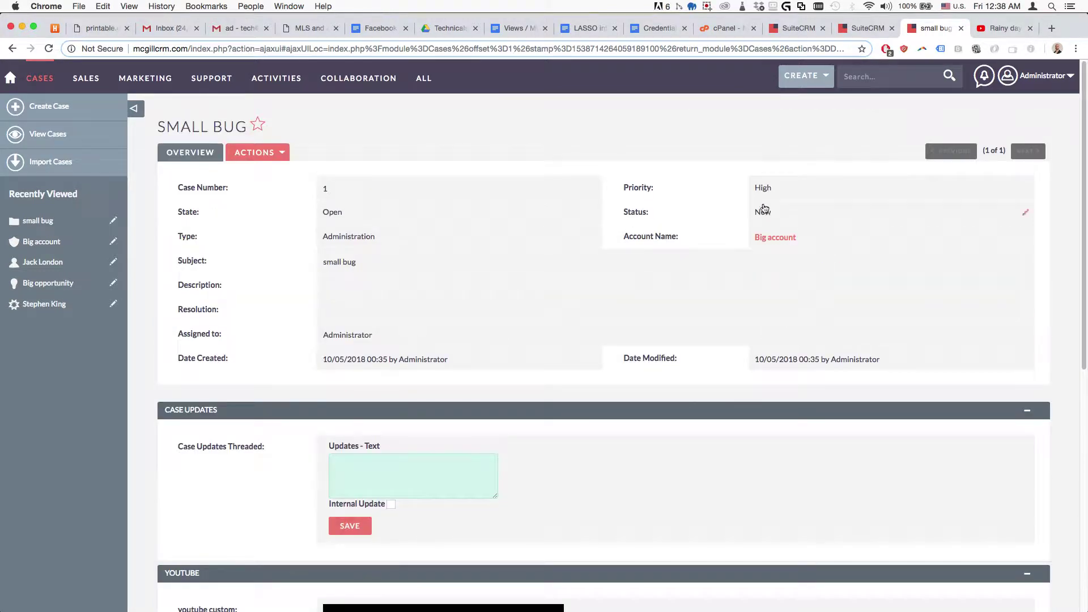
click(1043, 79)
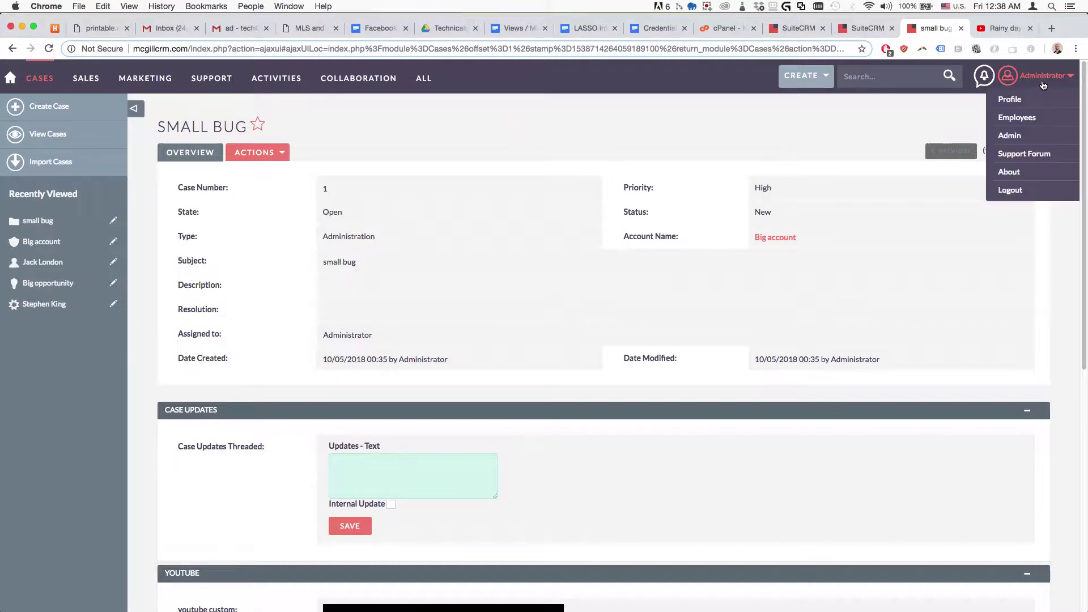
click(1009, 137)
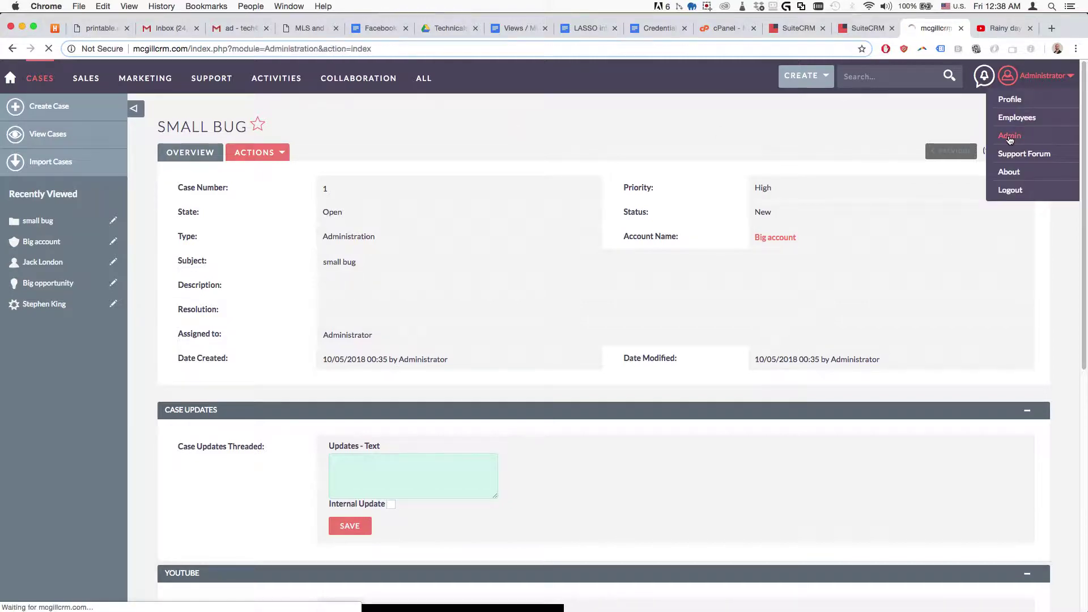
key(super+f)
text(stu)
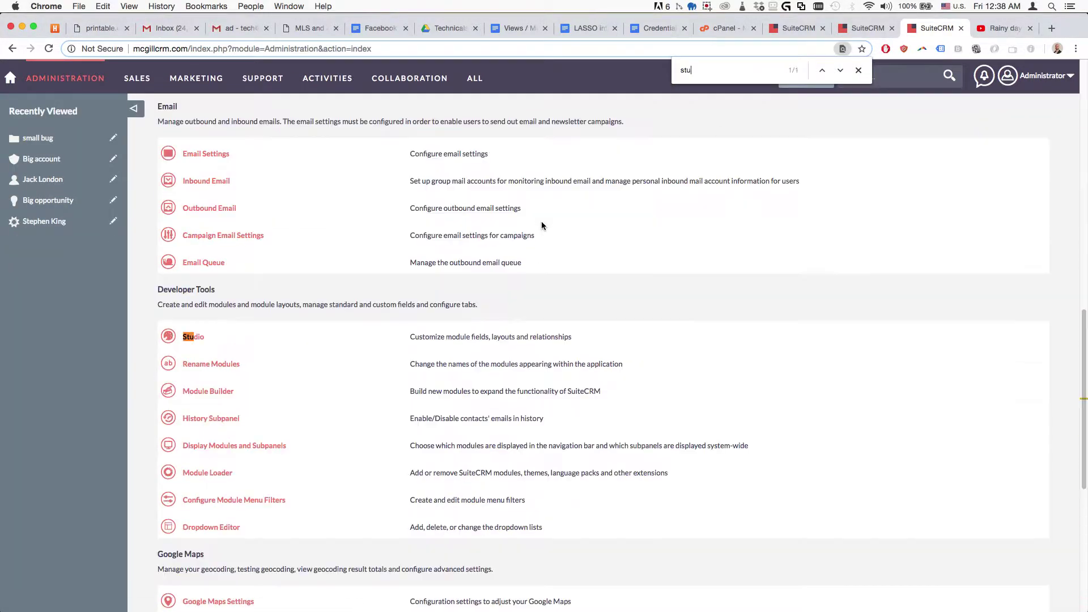
text(dio)
click(193, 338)
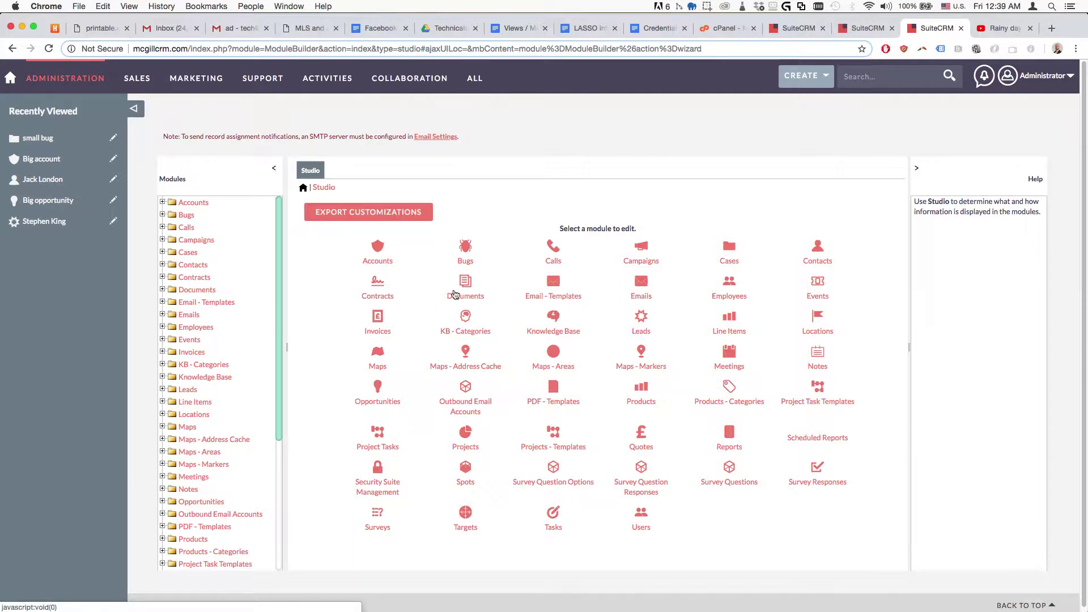
- Add a TextField named youtube_custom to the Bugs module's fields and save it
click(466, 249)
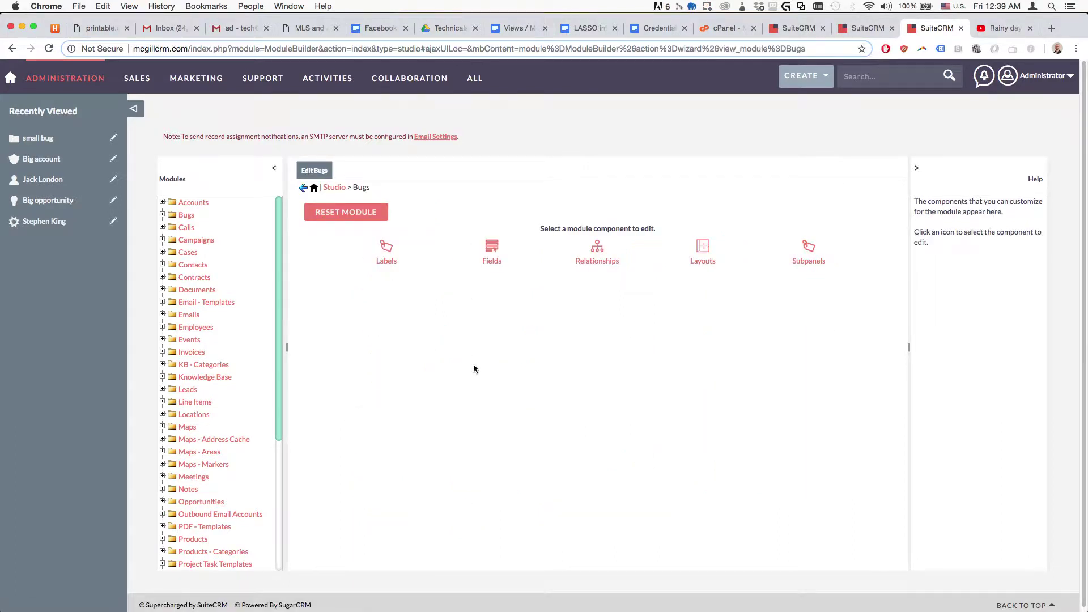
click(493, 249)
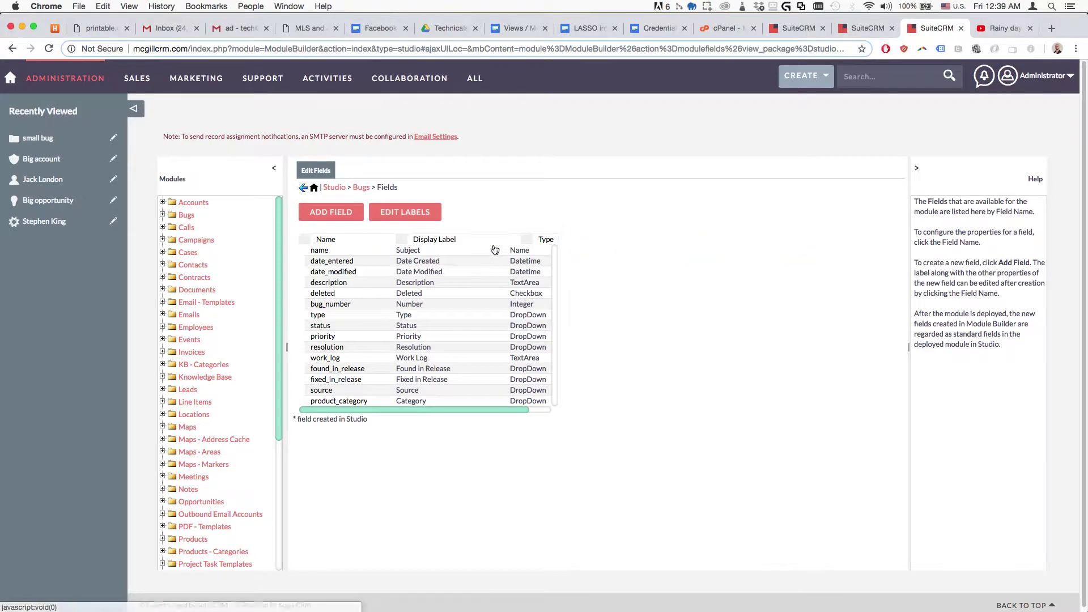
click(334, 212)
click(378, 250)
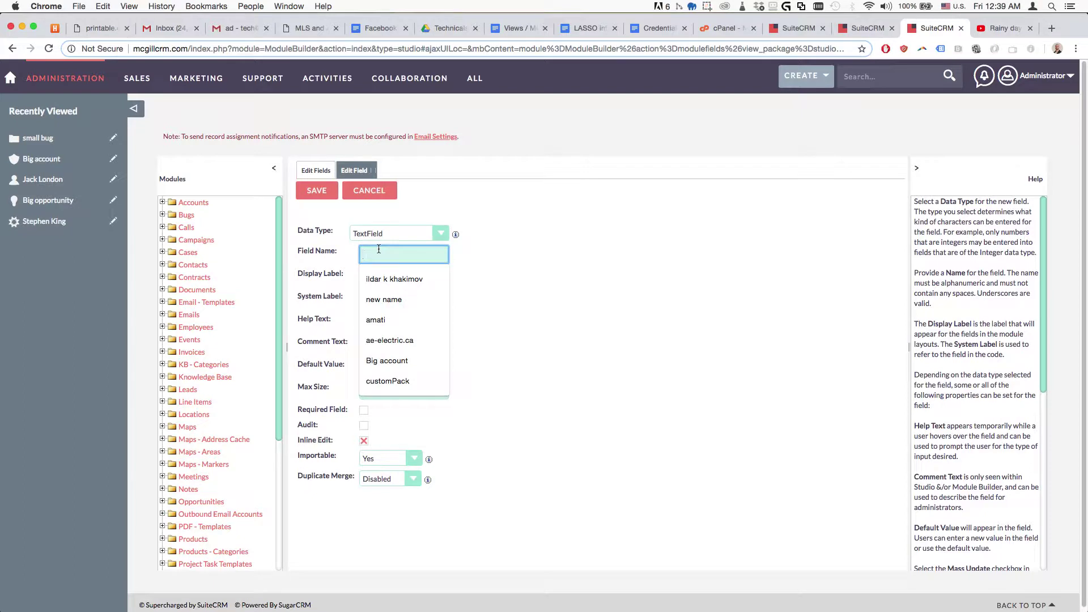
text(youtube)
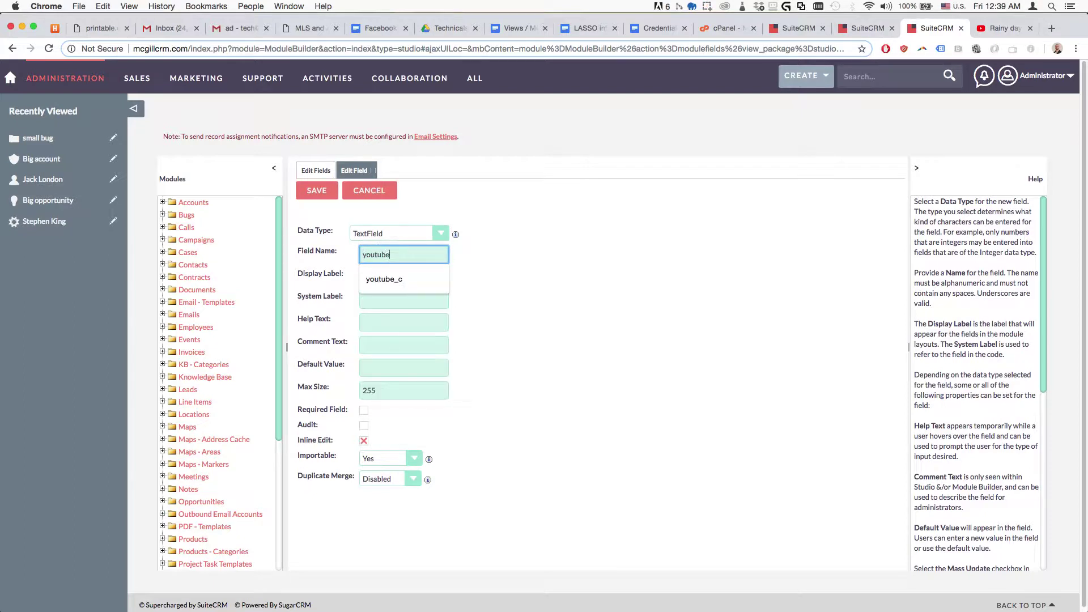
key(Tab)
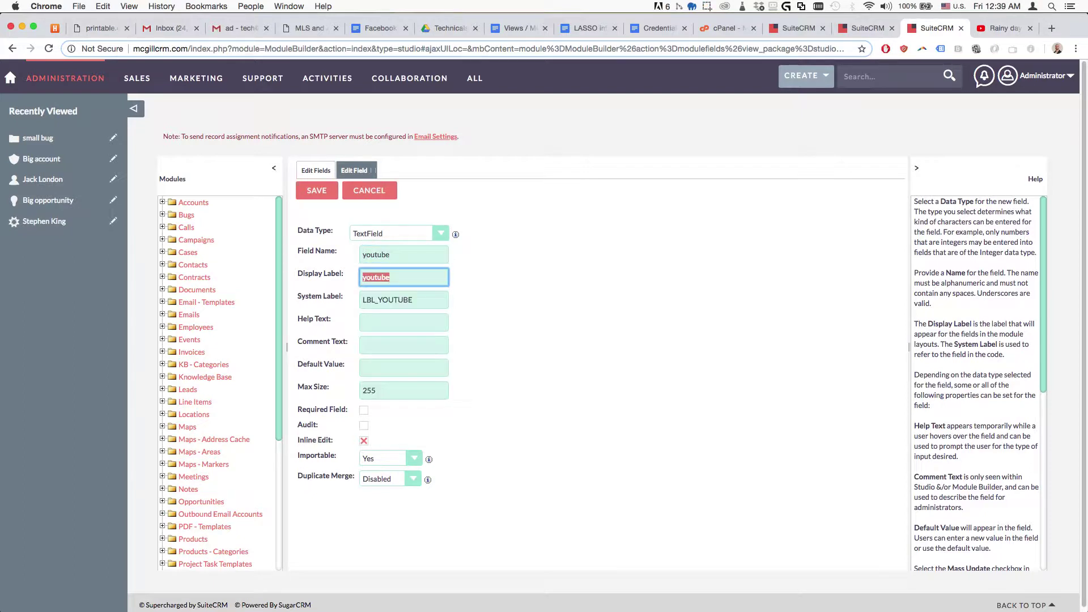
key(shift+Tab)
text(youtube_c)
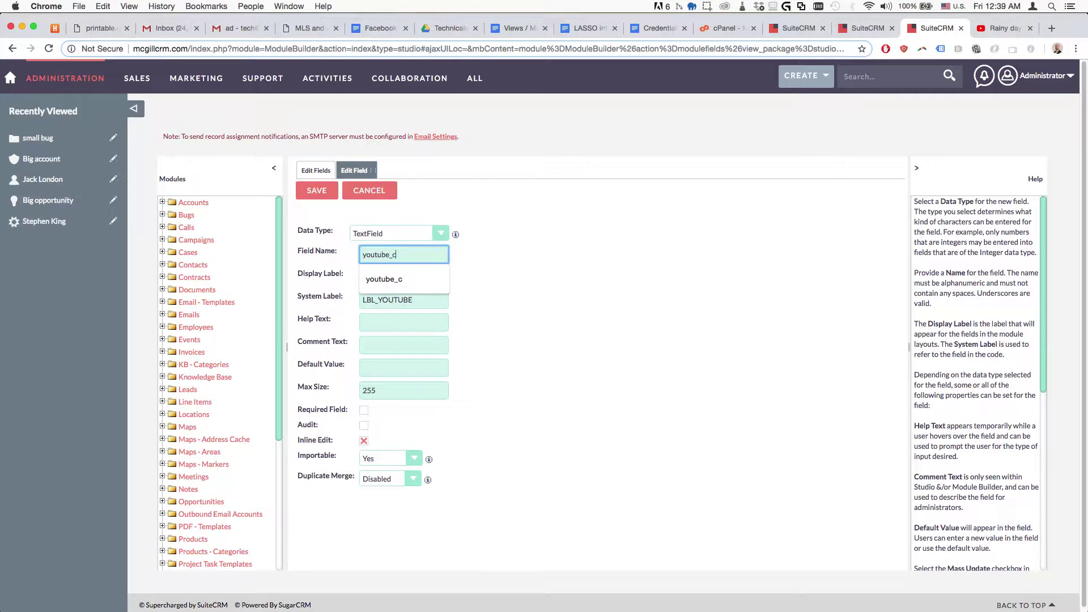
text(ustom)
key(Tab)
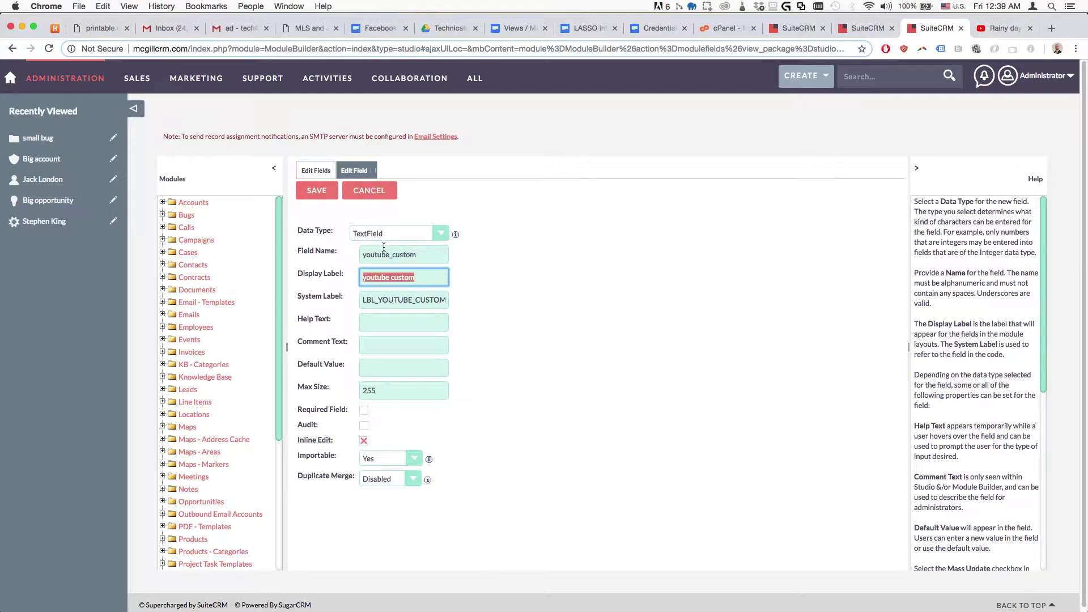
click(316, 191)
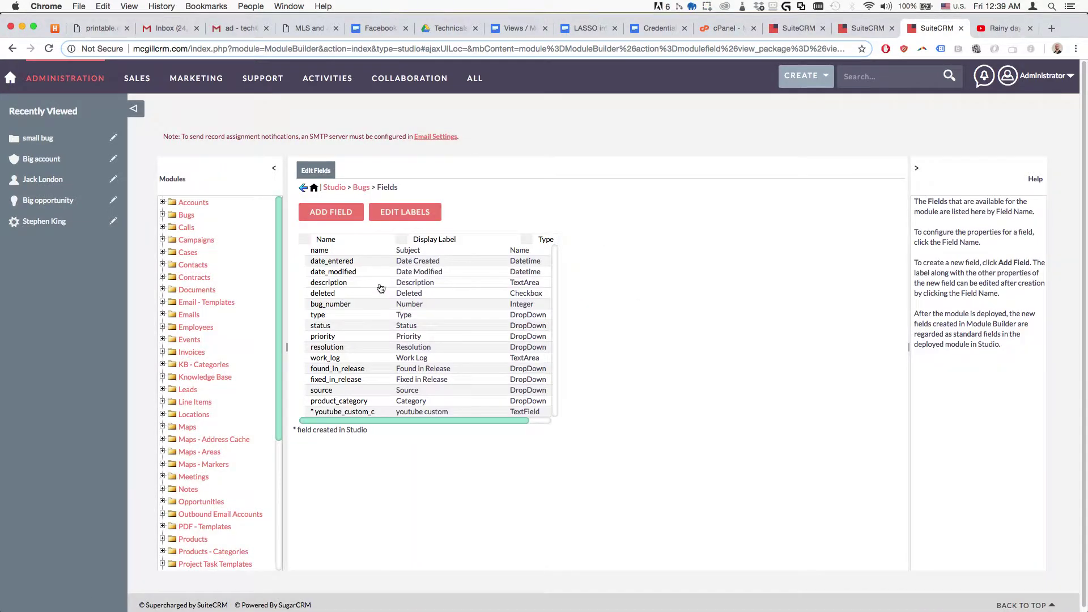
- Switch to FileZilla, go to the remote directory /home/mcgillcrm/public_html/custom/modules and refresh its listing
click(481, 609)
double_click(526, 116)
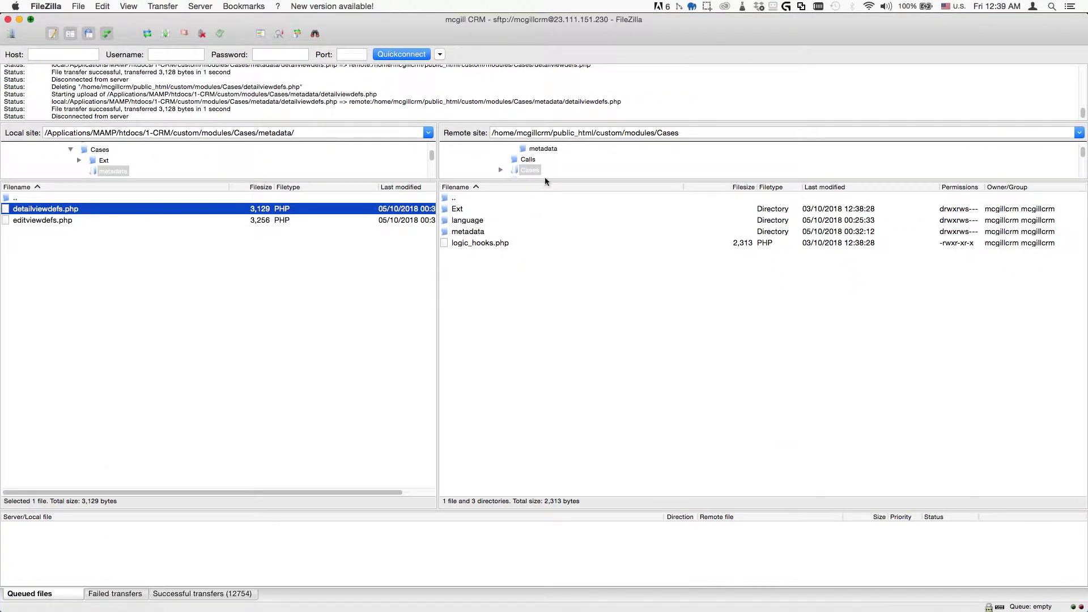
click(636, 132)
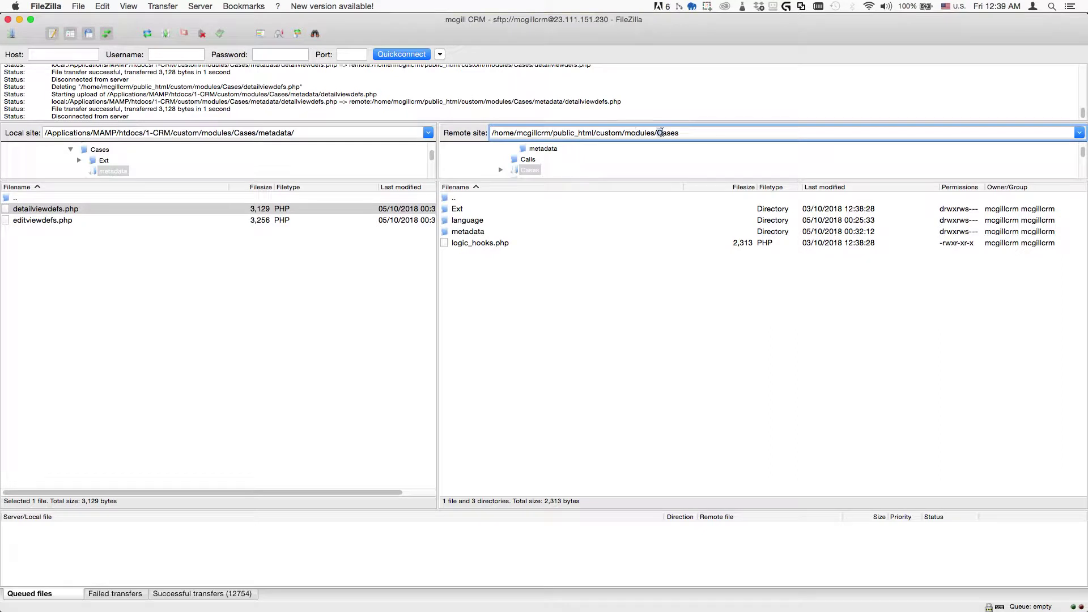
double_click(661, 132)
key(BackSpace)
key(Return)
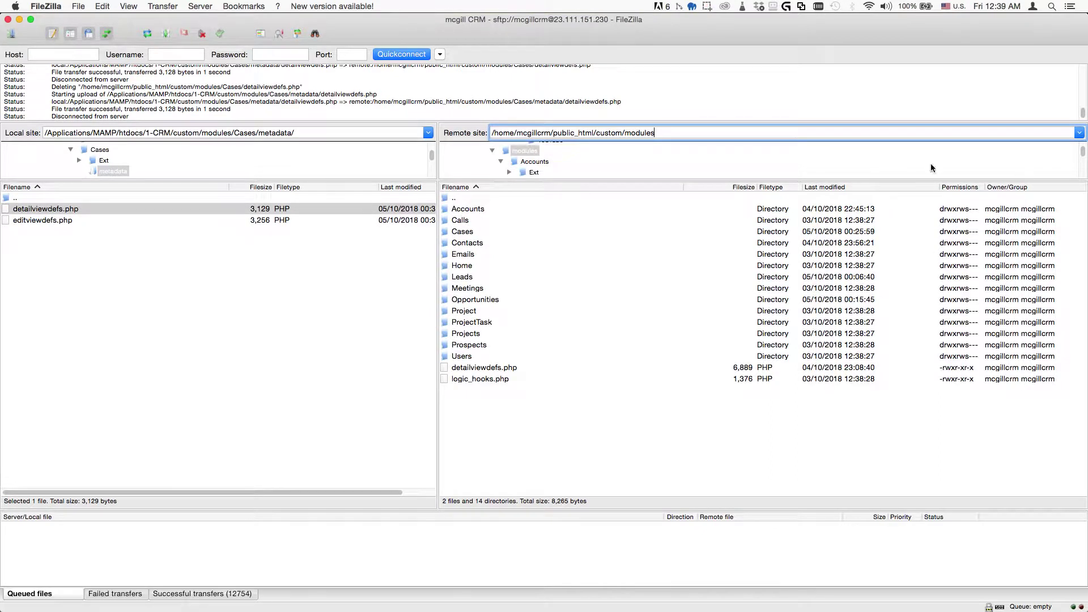
double_click(602, 132)
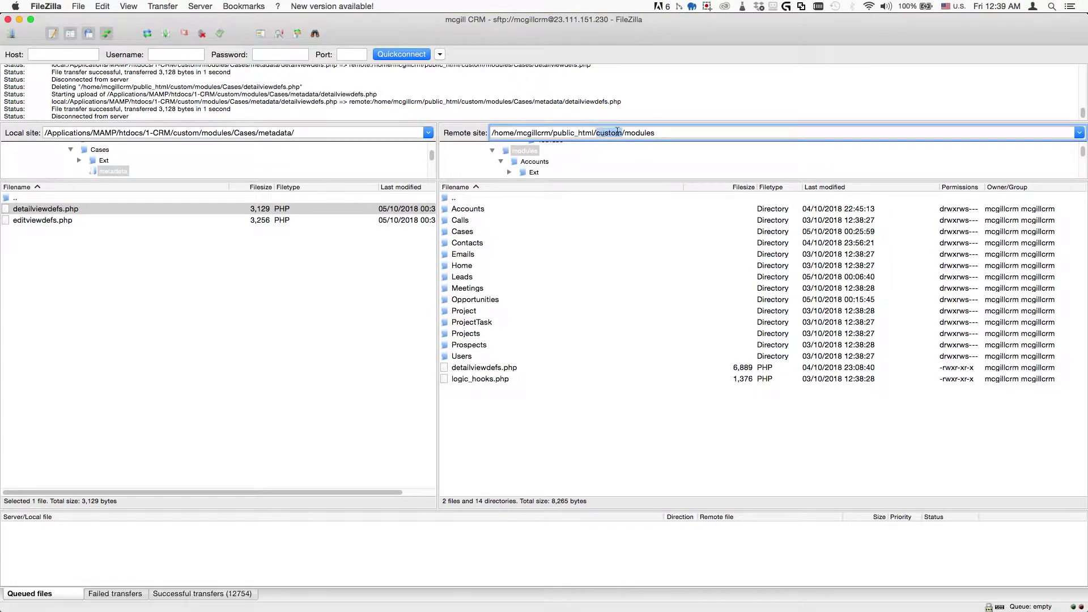
double_click(646, 132)
right_click(493, 434)
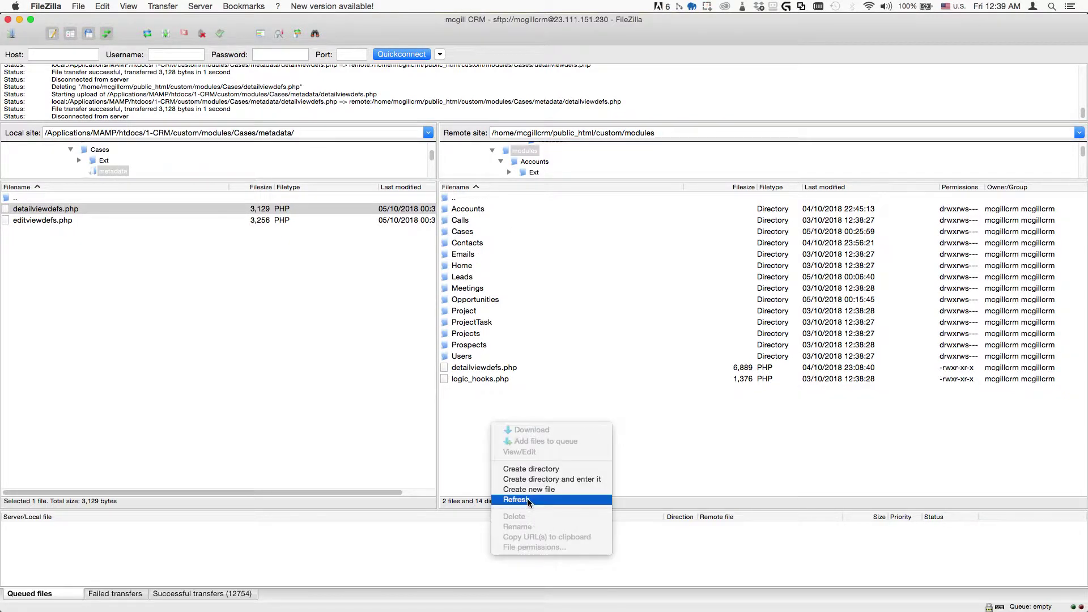
click(528, 499)
- Enter the remote Bugs directory and move the local site up two levels to custom/modules
click(462, 222)
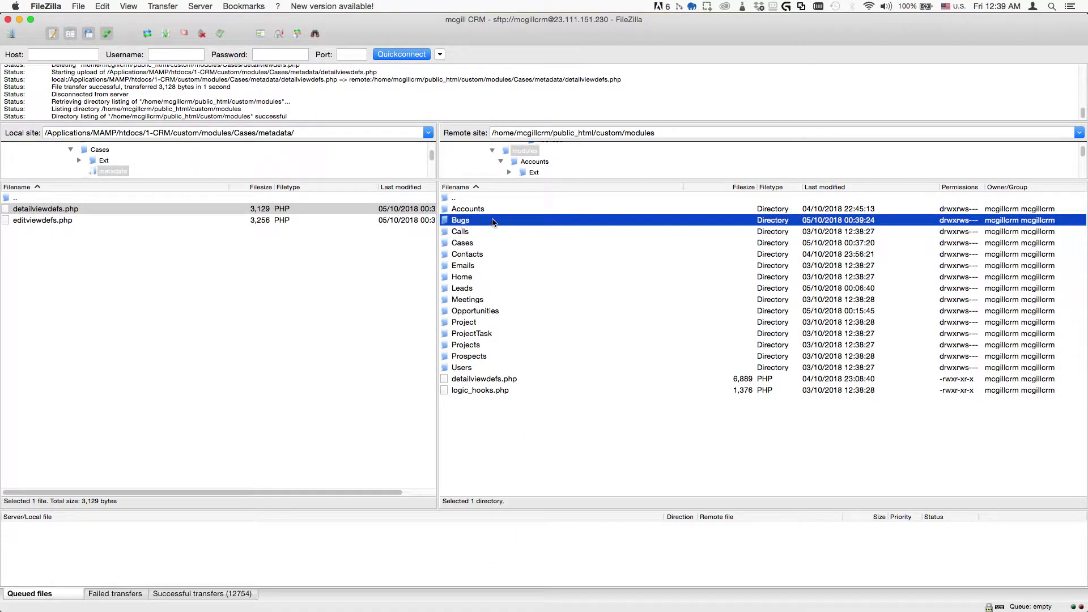
double_click(461, 221)
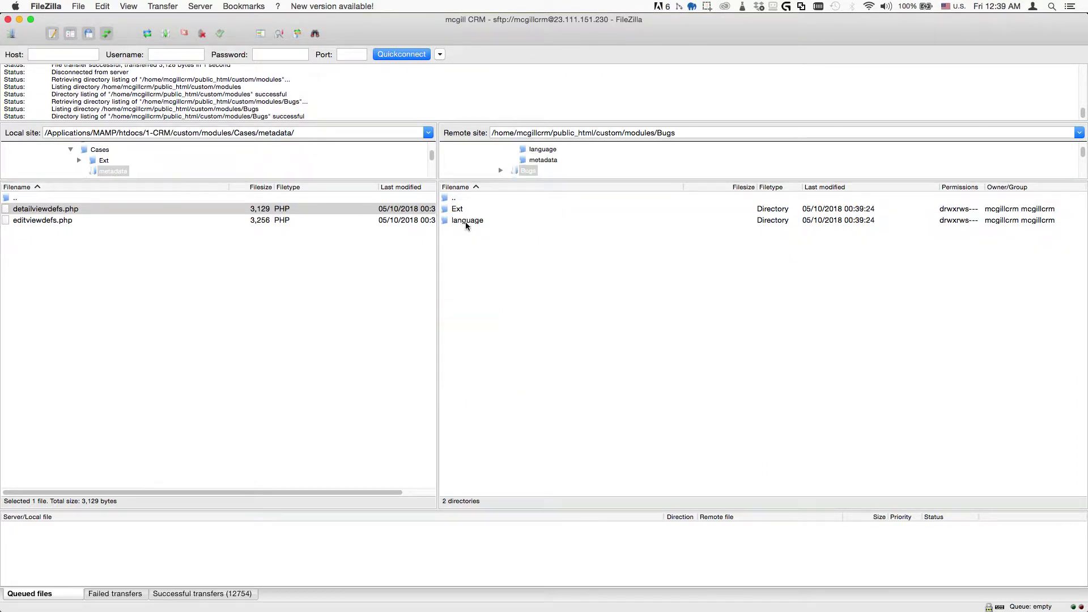
double_click(17, 199)
double_click(23, 199)
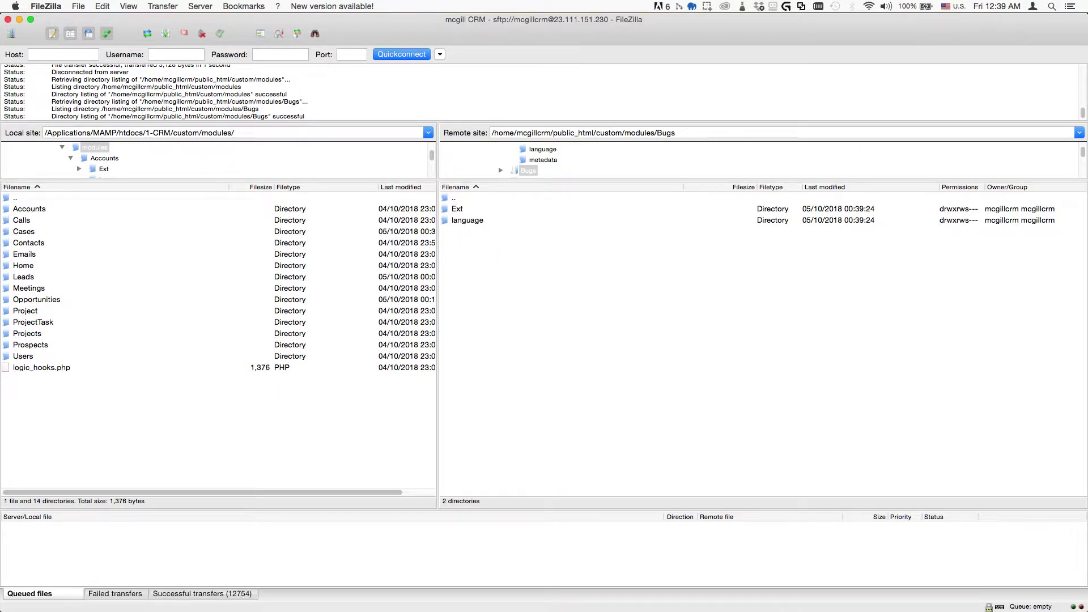
- Switch back to Chrome and open the Bugs module's Detail View layout for editing
key(super+Tab)
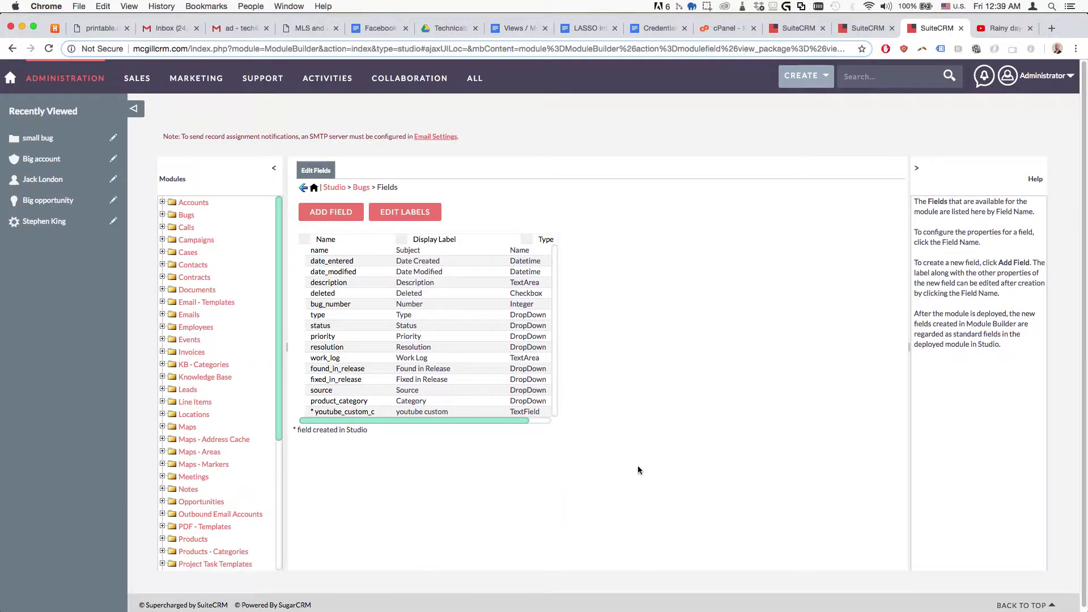
click(360, 187)
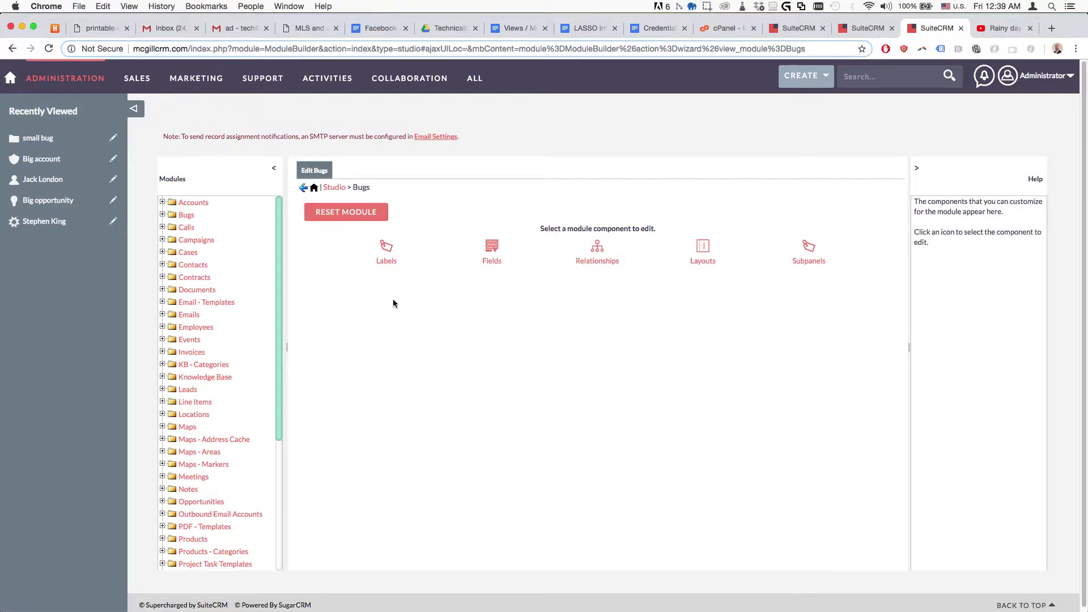
click(703, 248)
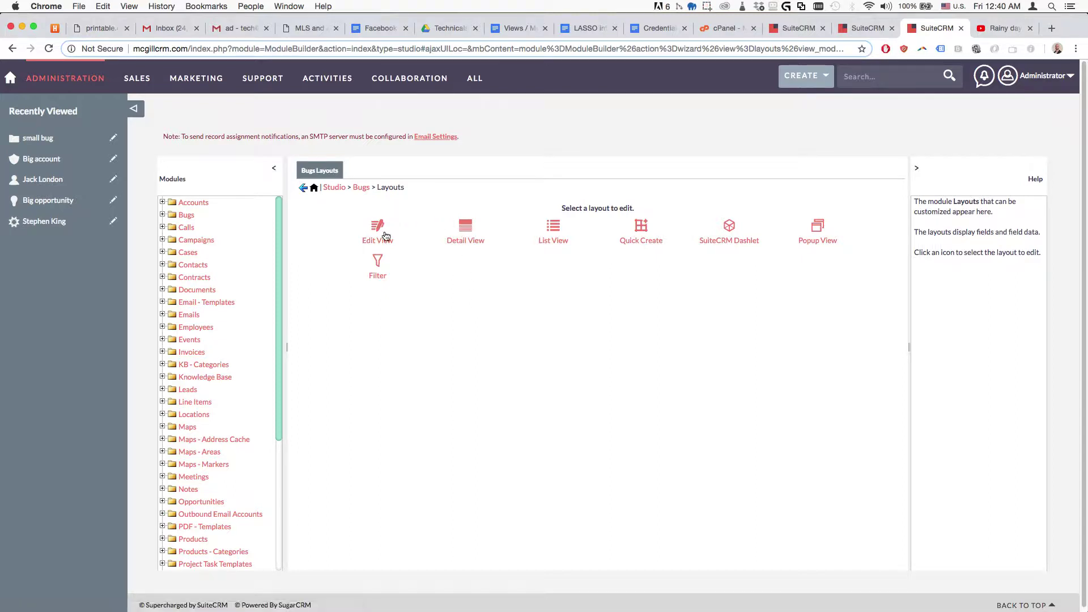
click(469, 226)
- Add a new panel below OTHER containing the youtube custom field, and save and deploy the Detail View
scroll(470, 225, down, 3)
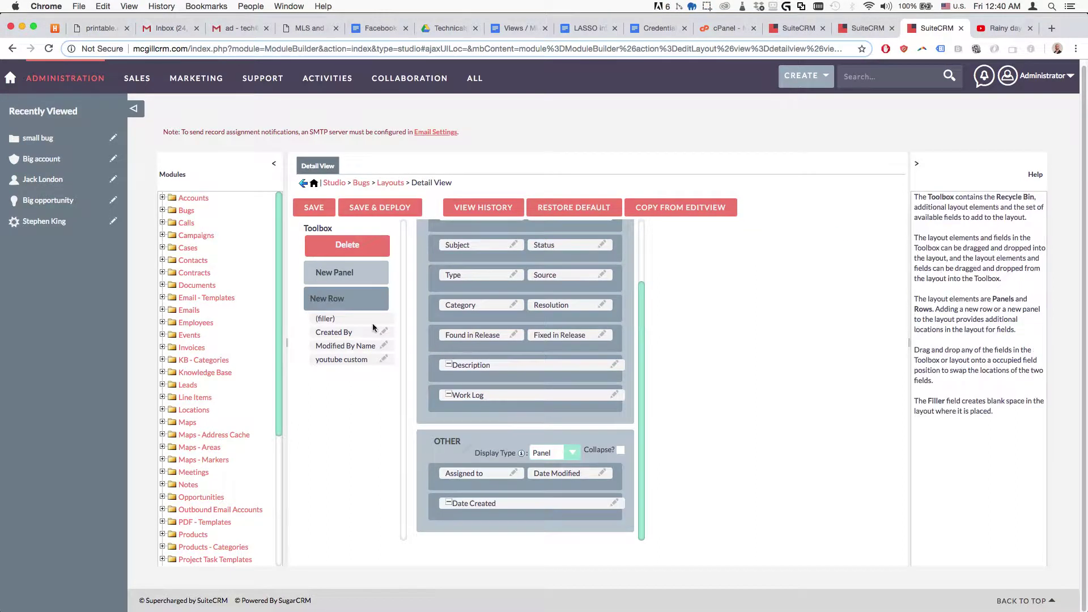
drag(327, 272, 507, 528)
scroll(508, 527, down, 2)
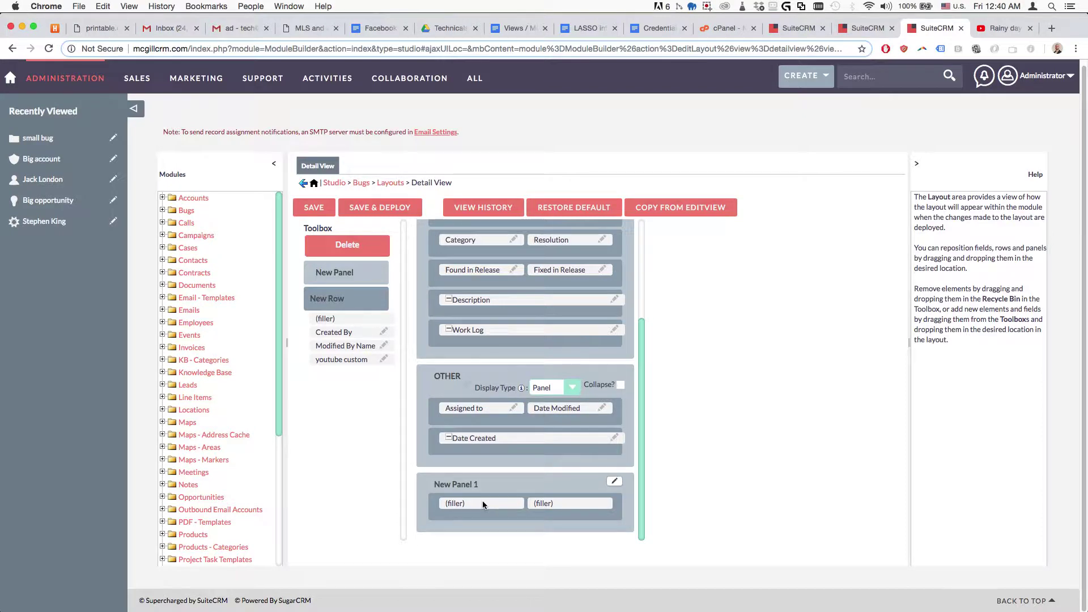
drag(496, 506, 345, 362)
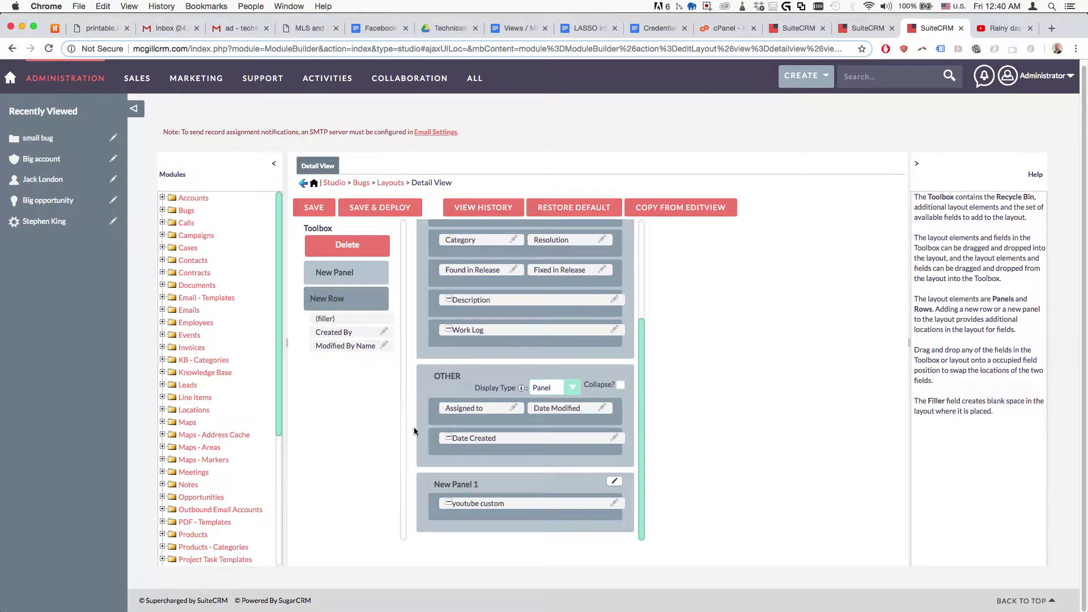
click(378, 208)
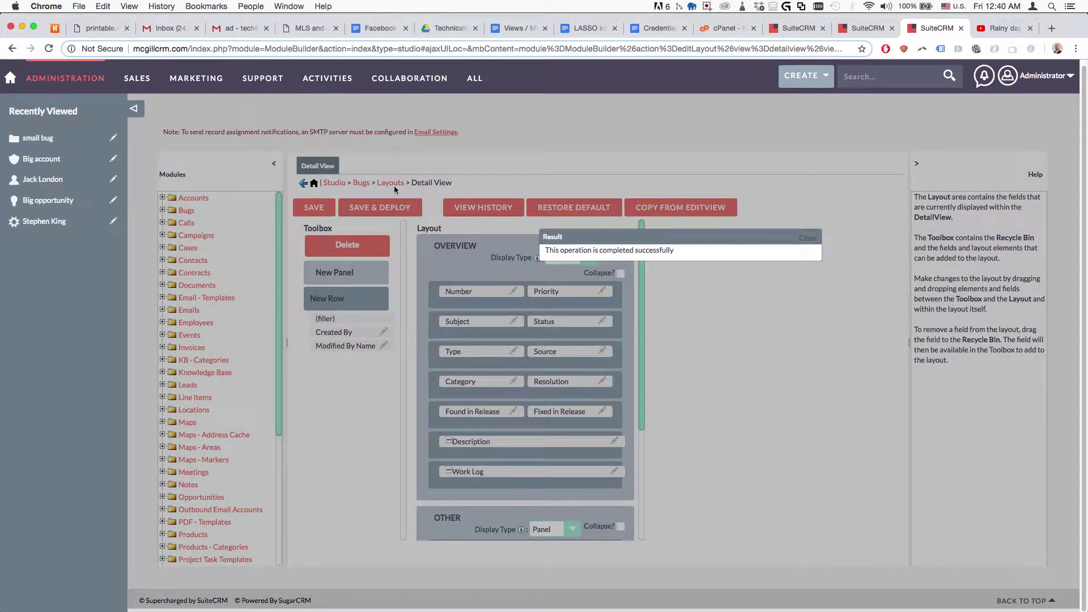
- Add a new panel with the youtube custom field below OVERVIEW in the Bugs Edit View, and save and deploy it
click(391, 183)
click(376, 227)
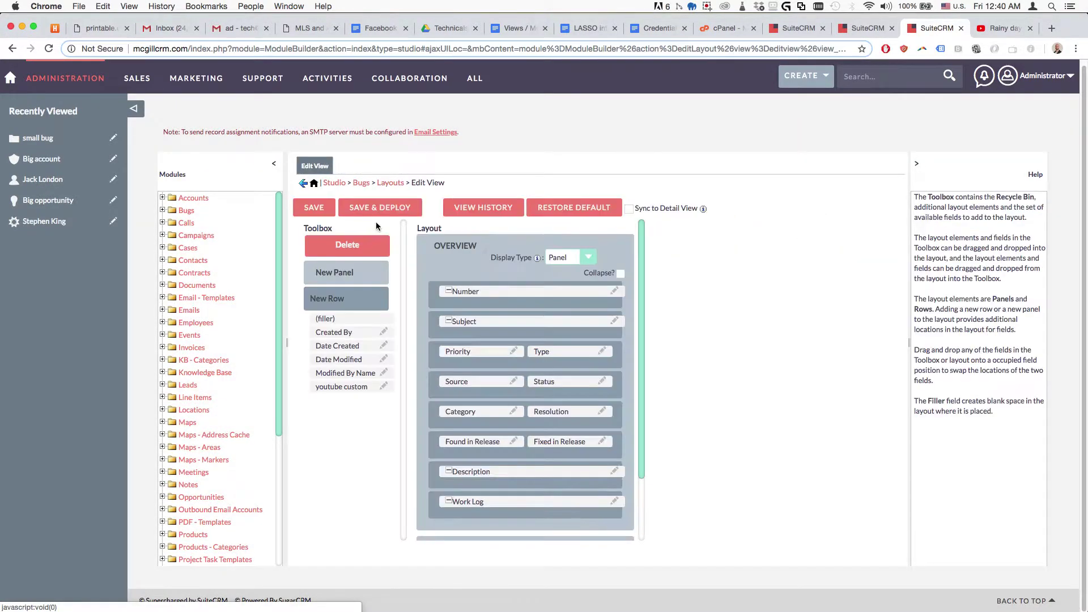
scroll(527, 397, down, 1)
drag(334, 272, 496, 504)
scroll(536, 458, down, 1)
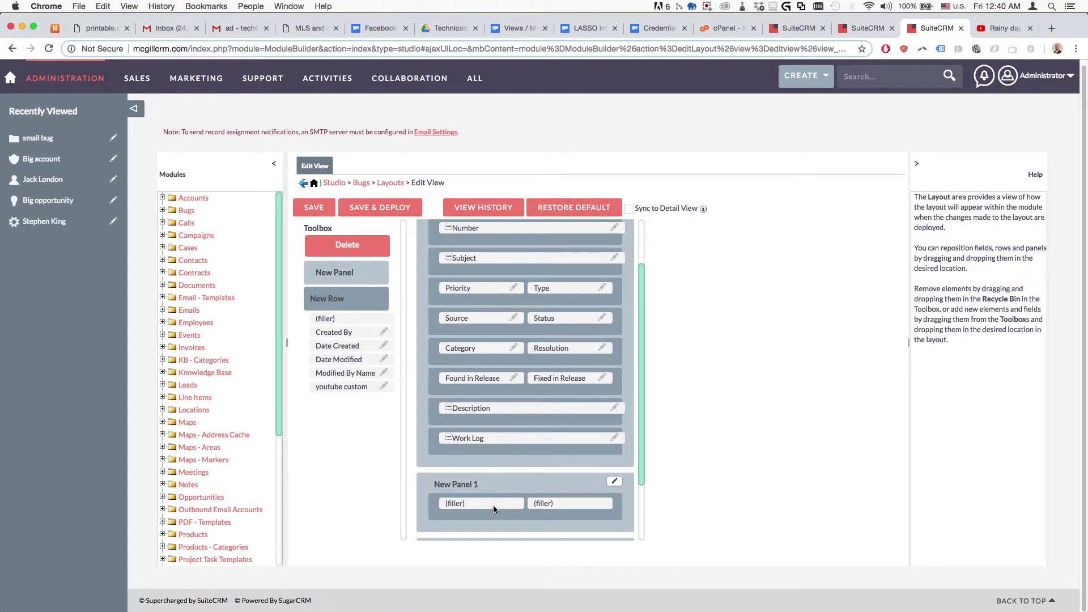
drag(356, 386, 543, 503)
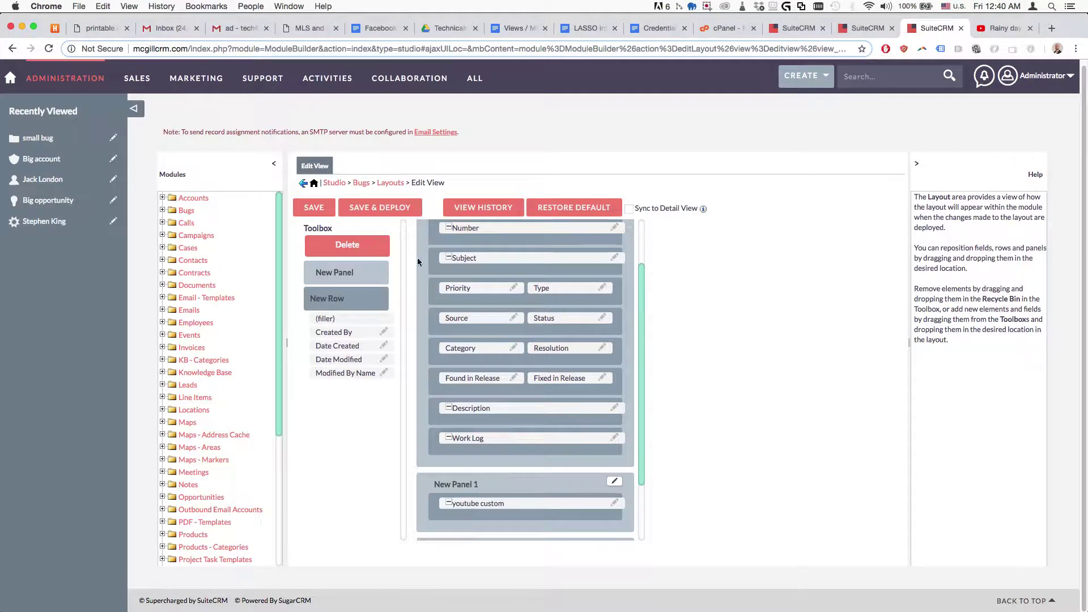
click(380, 207)
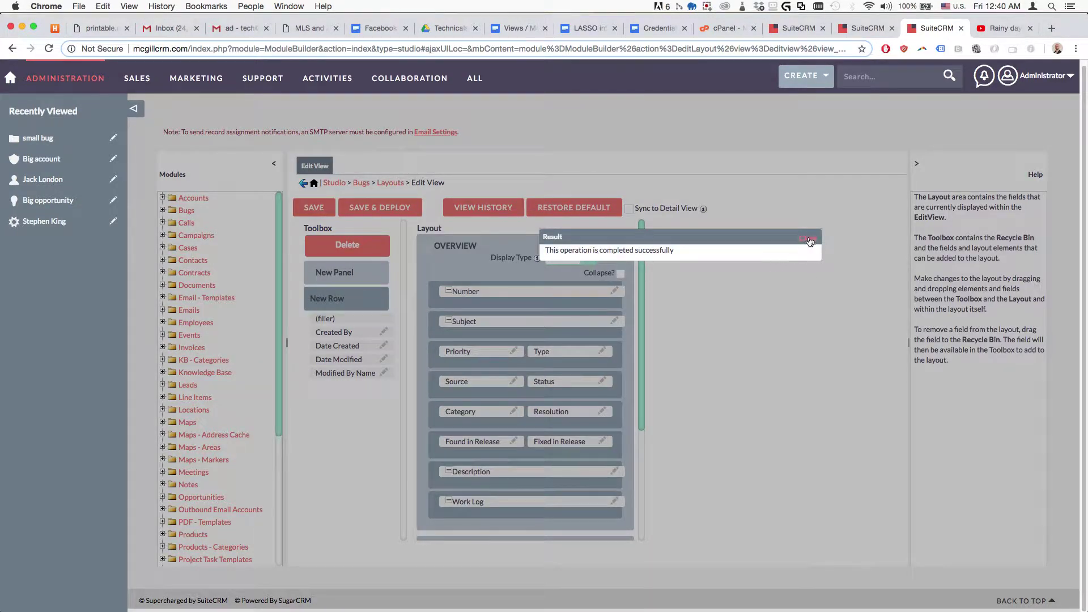
click(808, 240)
- Switch to FileZilla, refresh the remote Bugs directory and select its metadata folder
key(super+Tab)
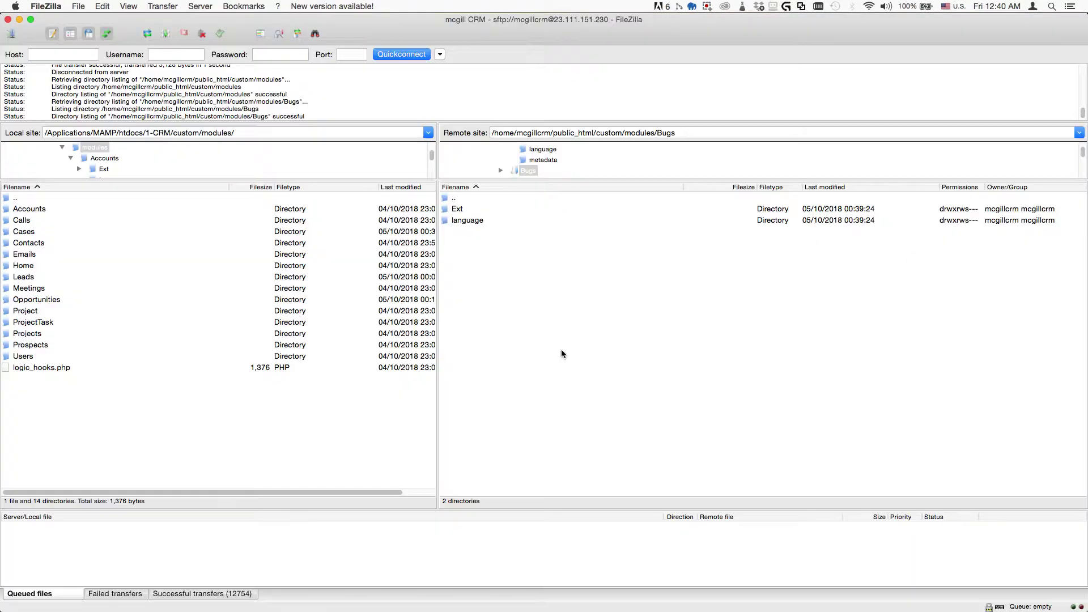
right_click(534, 272)
click(559, 348)
click(469, 235)
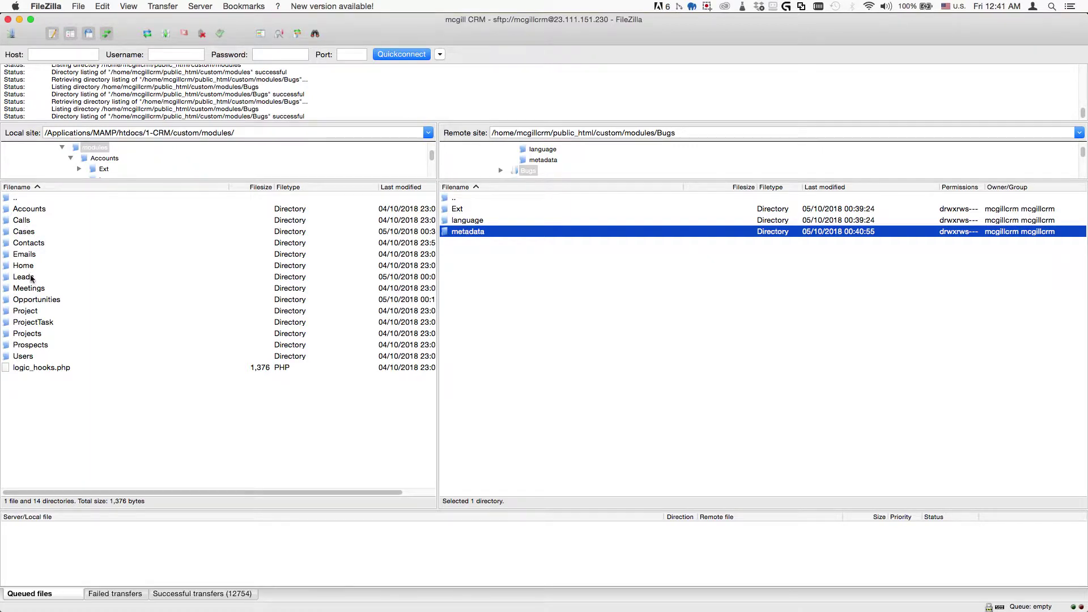
right_click(71, 409)
click(42, 468)
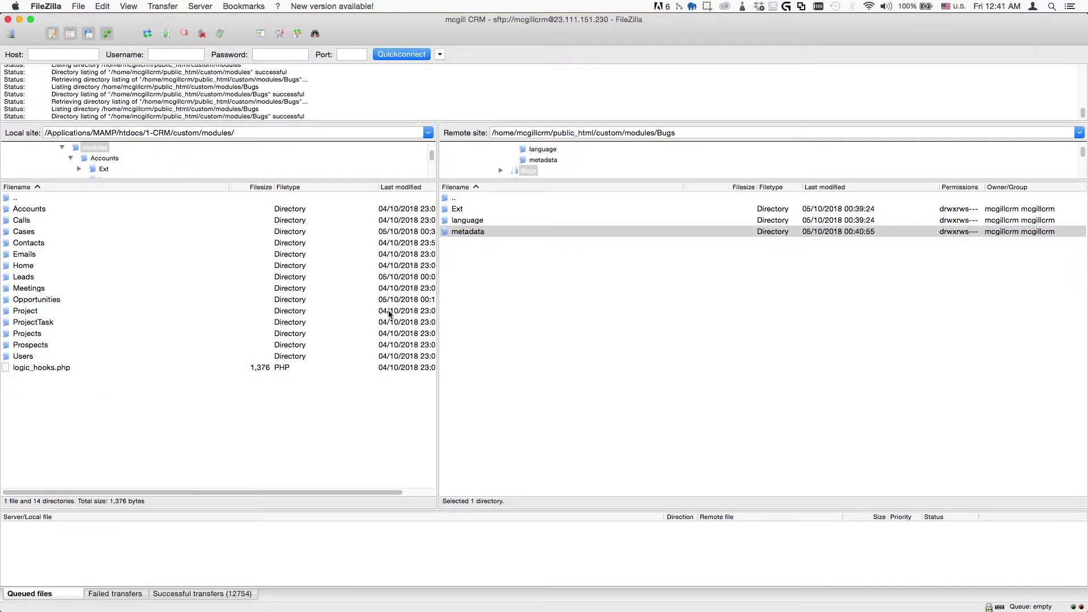
- Download the remote Bugs folder into the local custom/modules directory and open its metadata folder on both the local and remote sites
double_click(457, 199)
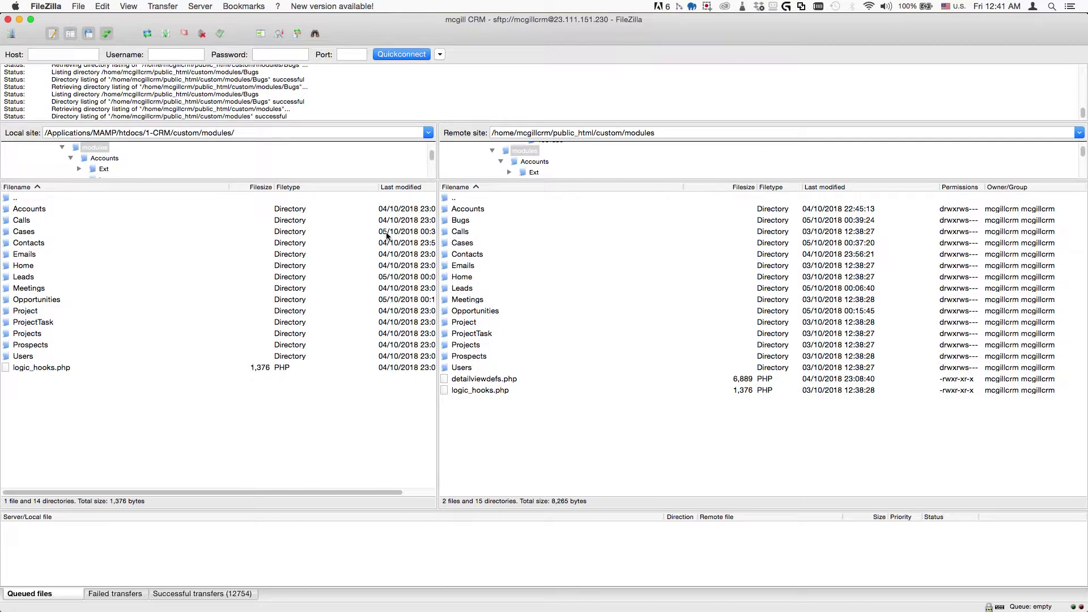
drag(460, 221, 148, 415)
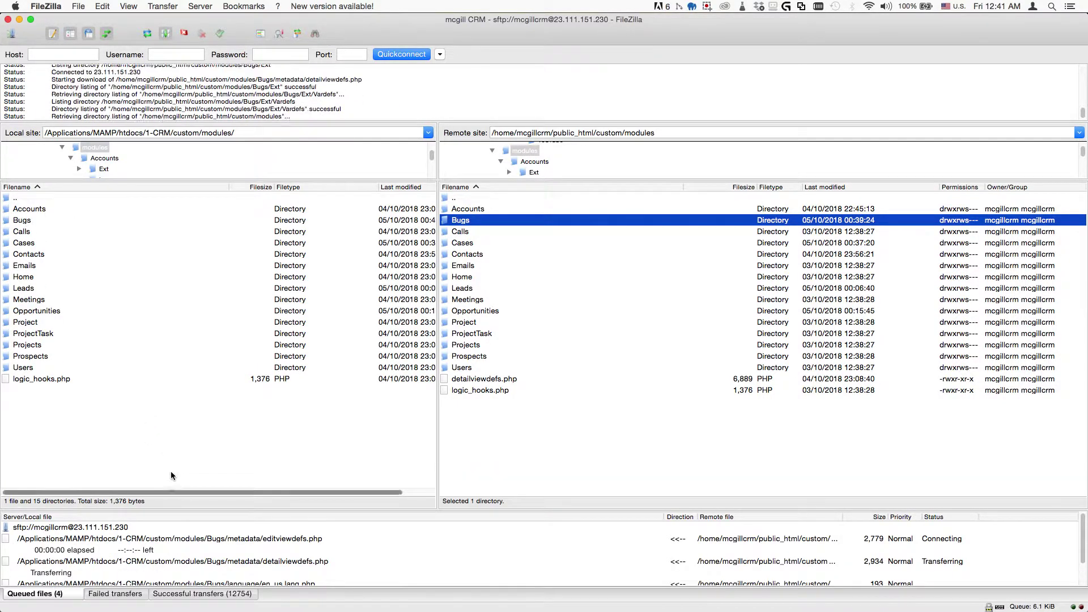
double_click(22, 221)
click(35, 232)
double_click(35, 232)
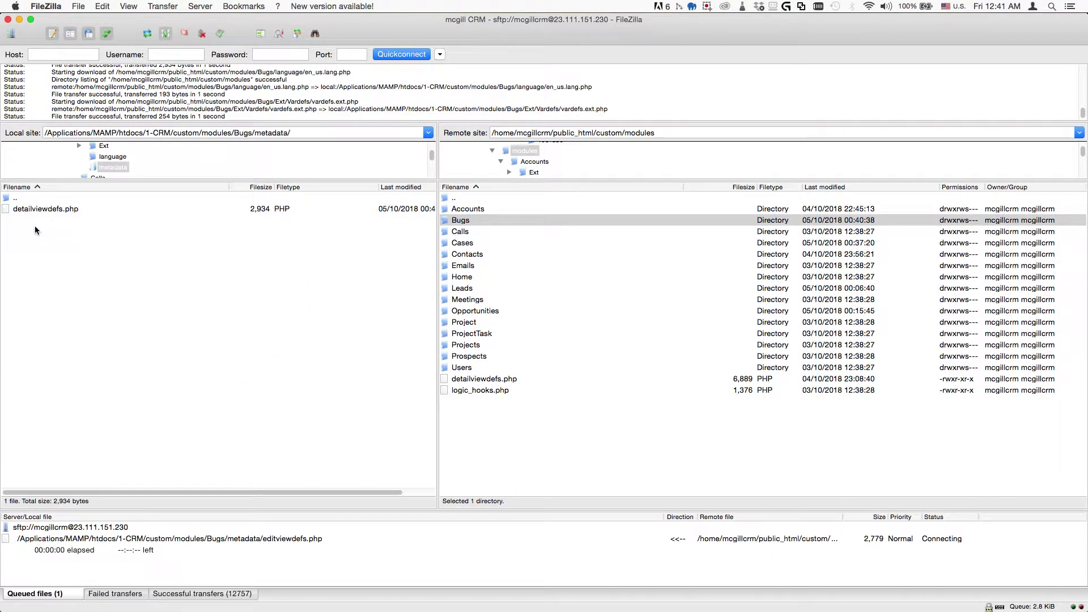
double_click(460, 222)
click(468, 233)
double_click(468, 233)
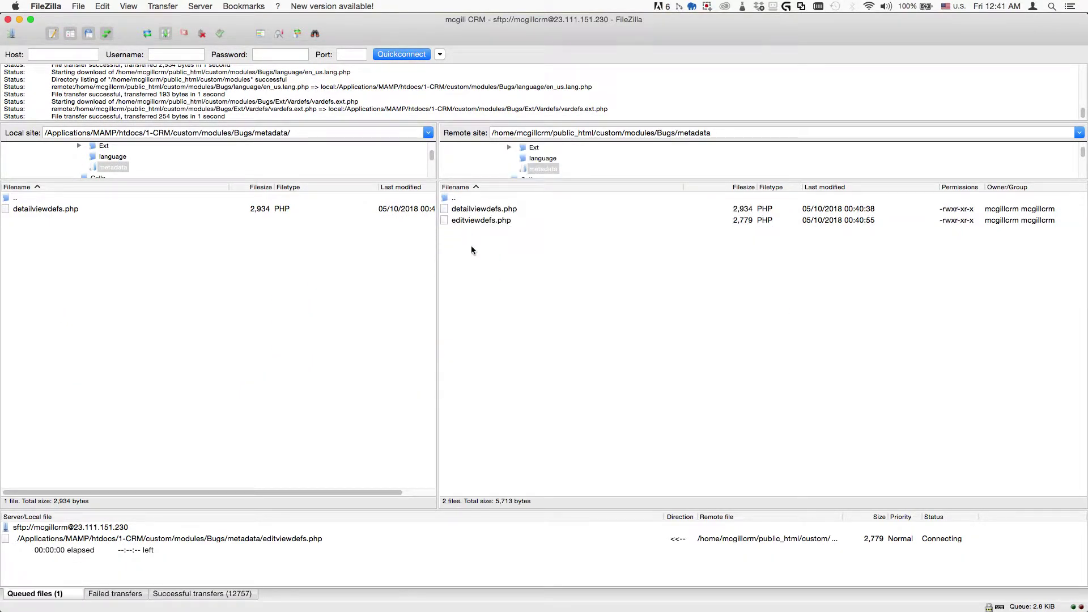
- Open the downloaded local copy of detailviewdefs.php for editing
click(42, 211)
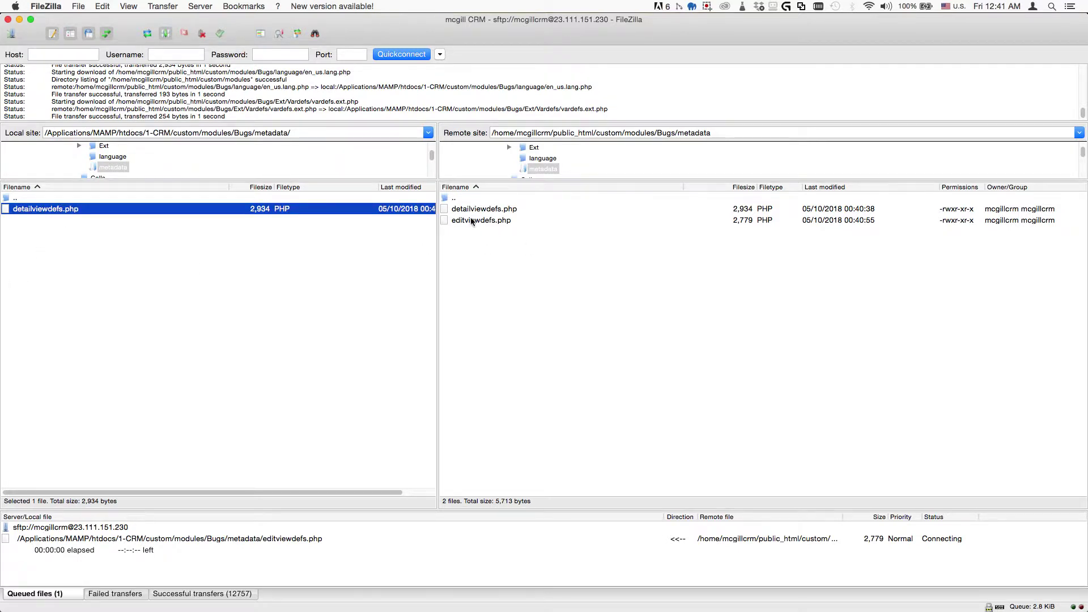
click(81, 353)
click(39, 209)
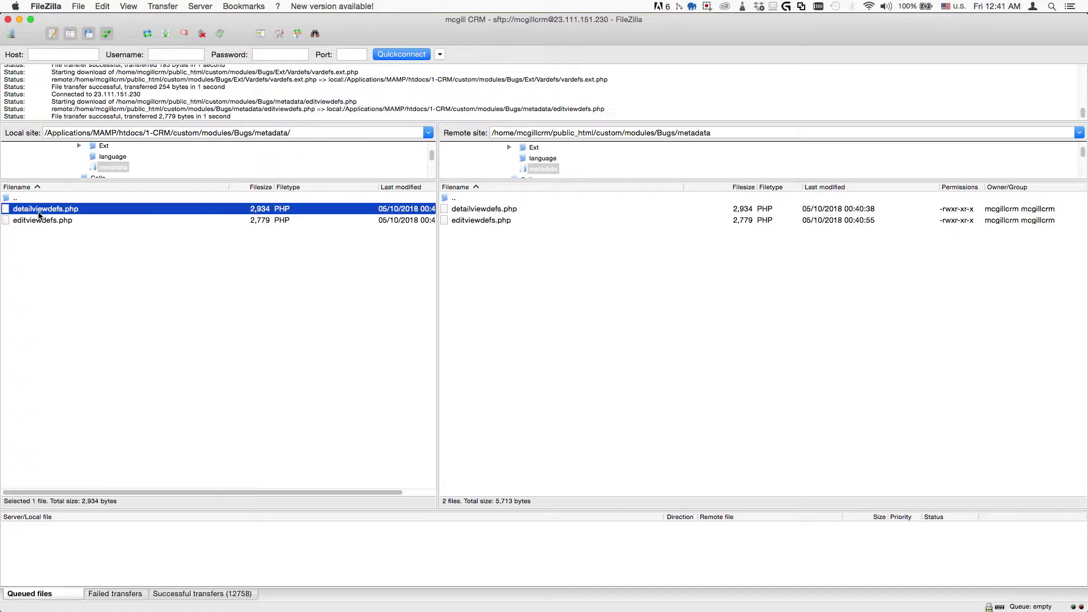
right_click(35, 209)
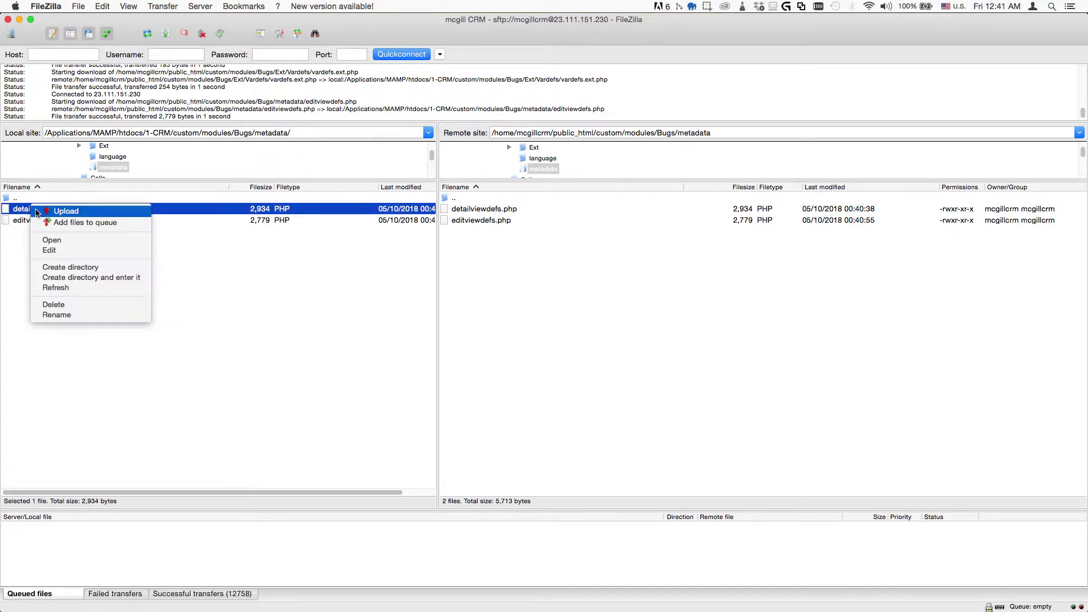
click(69, 251)
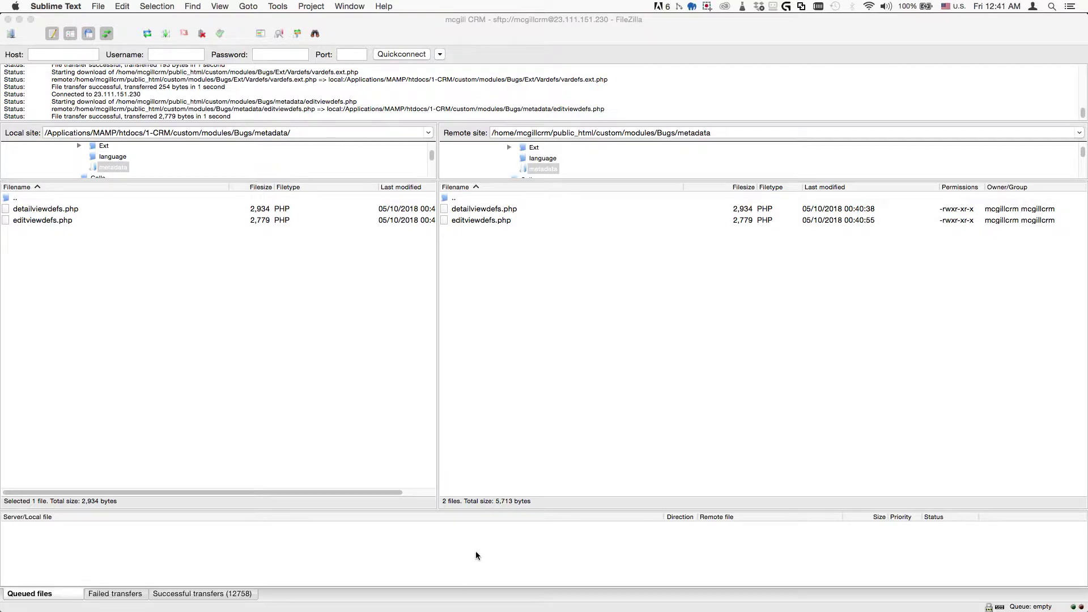
- Delete the YouTube folder from the remote custom/include/SugarFields/Fields directory
click(630, 135)
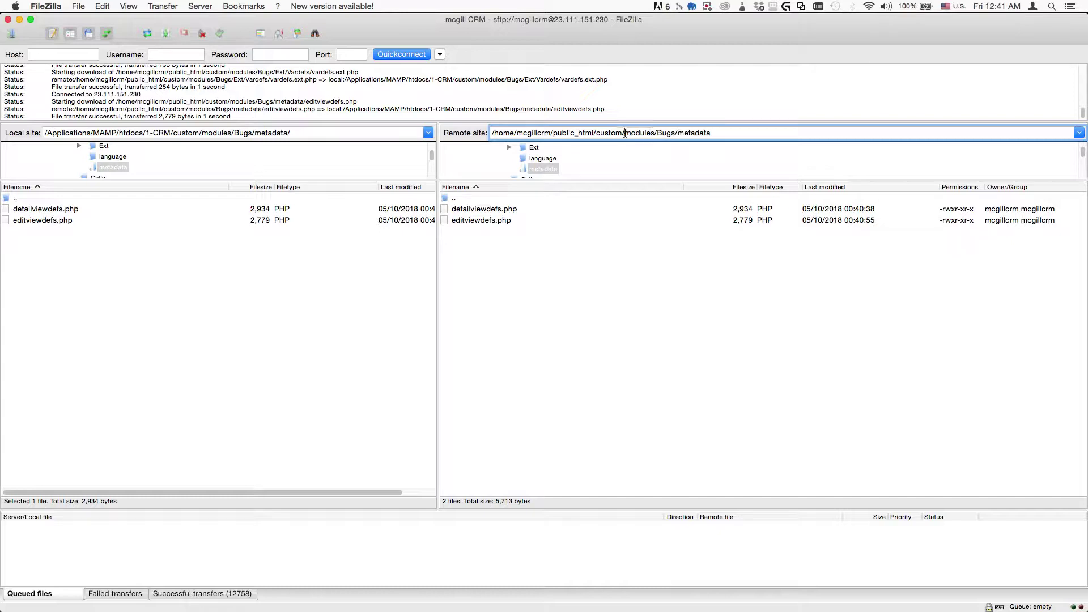
drag(625, 133, 777, 134)
key(BackSpace)
key(Return)
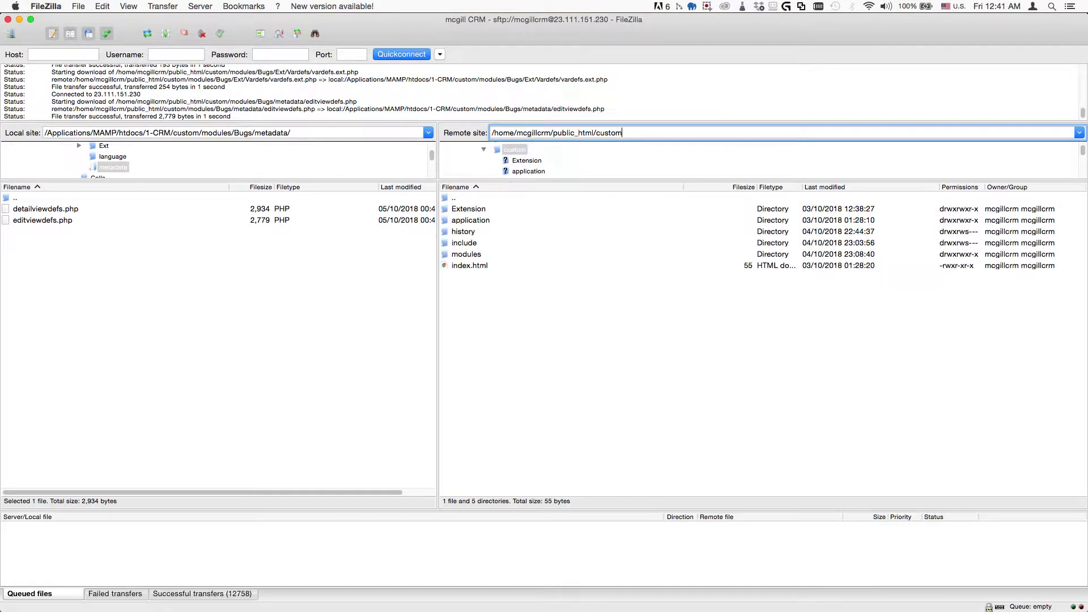
double_click(468, 244)
double_click(462, 208)
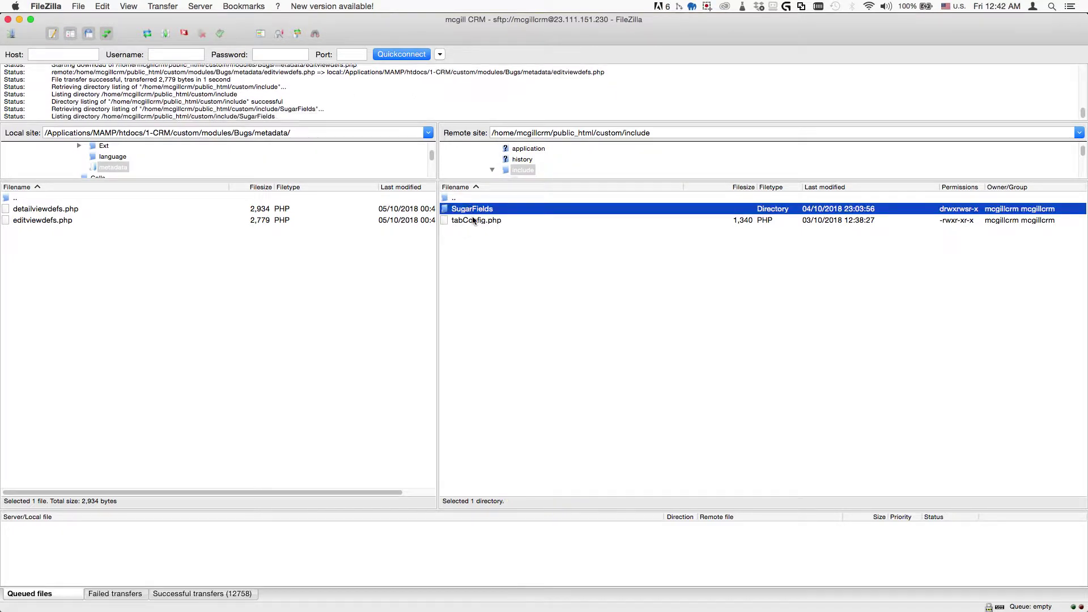
double_click(463, 209)
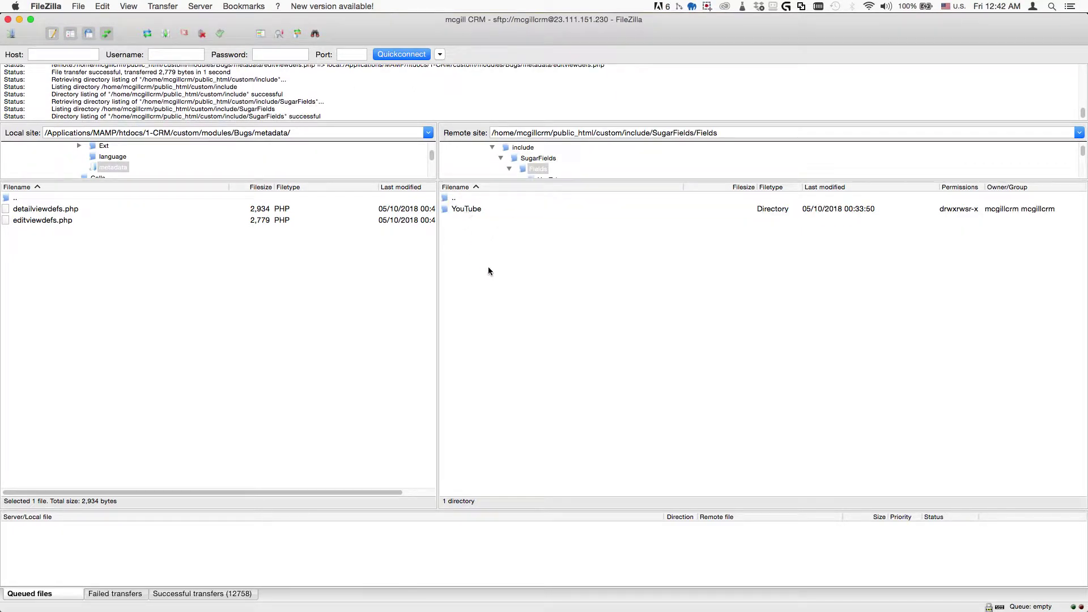
right_click(464, 209)
click(496, 303)
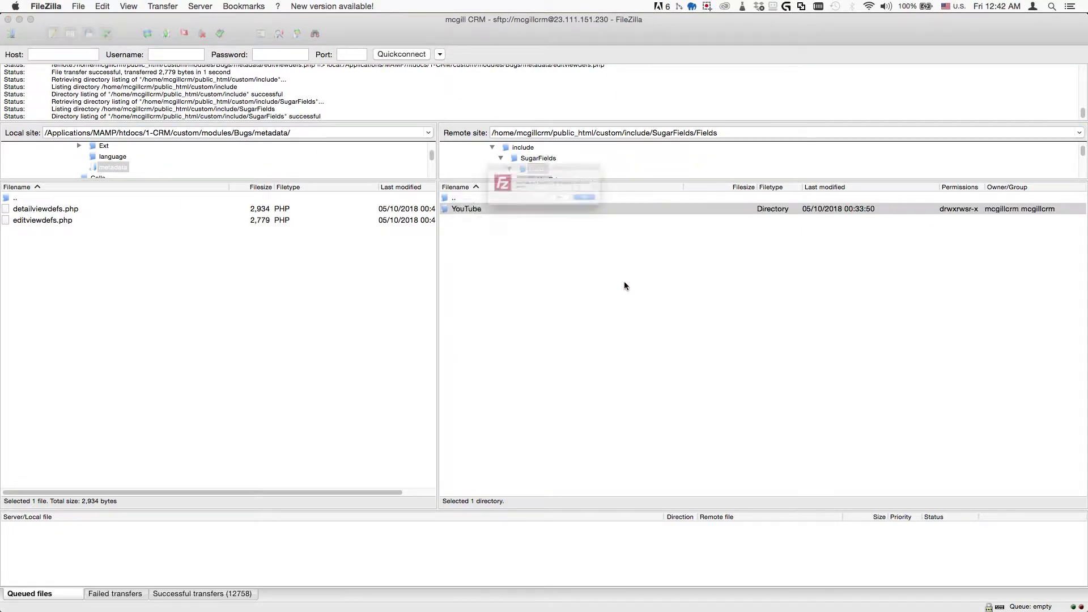
key(Return)
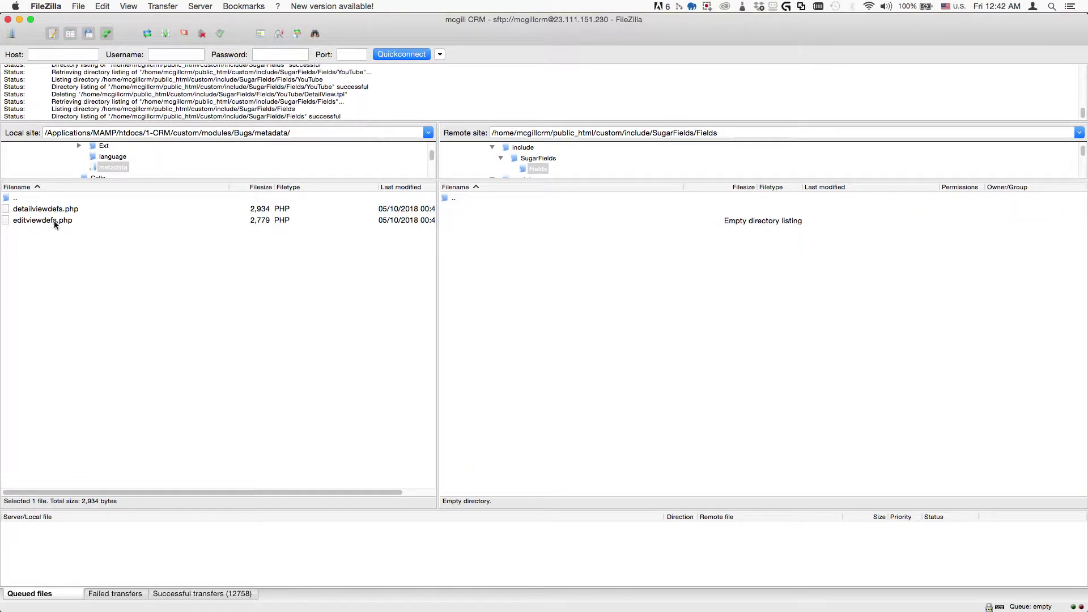
- Open the local custom/include/SugarFields/Fields/YouTube directory
click(234, 133)
drag(202, 133, 290, 134)
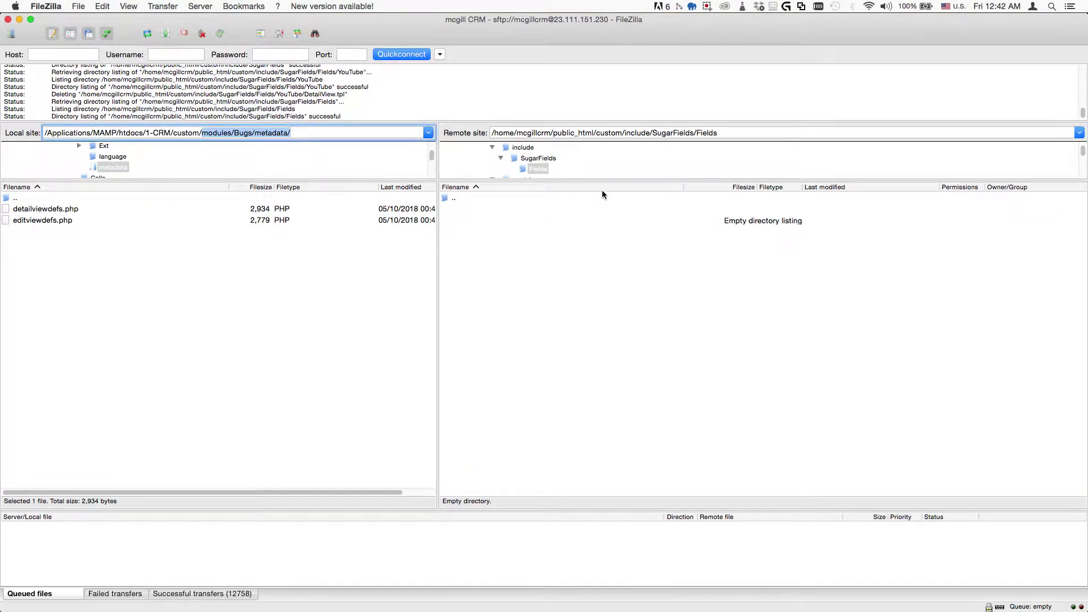
key(BackSpace)
key(Return)
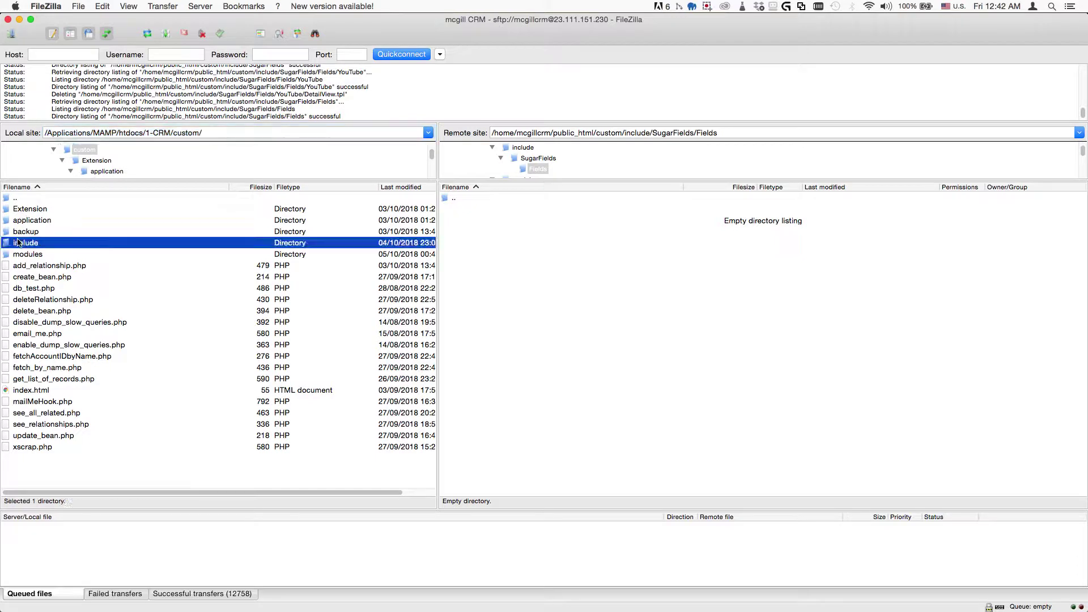
double_click(19, 243)
click(32, 233)
double_click(32, 232)
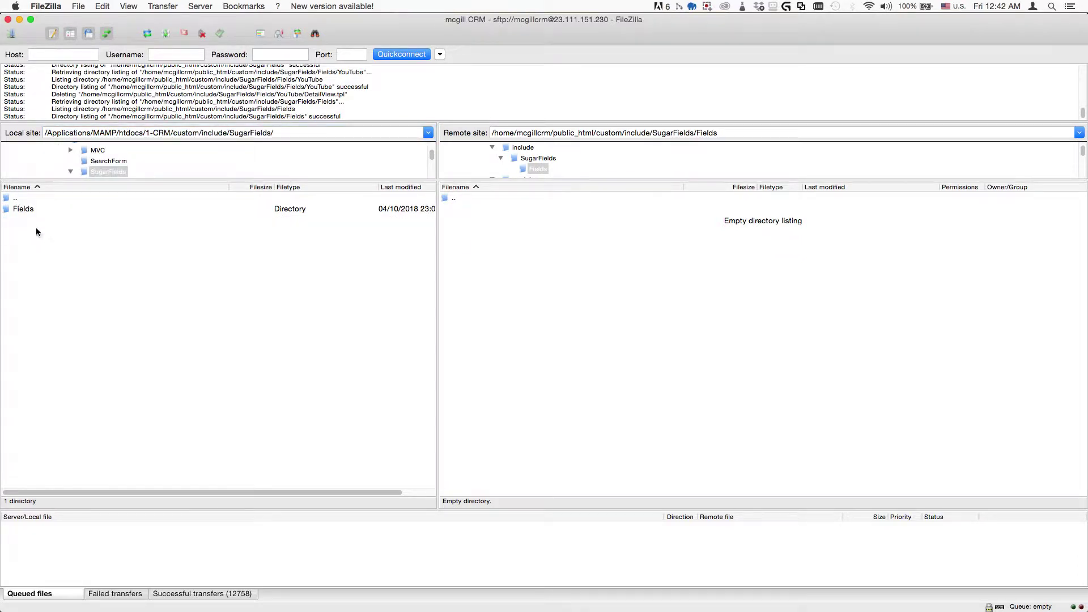
double_click(31, 209)
double_click(32, 209)
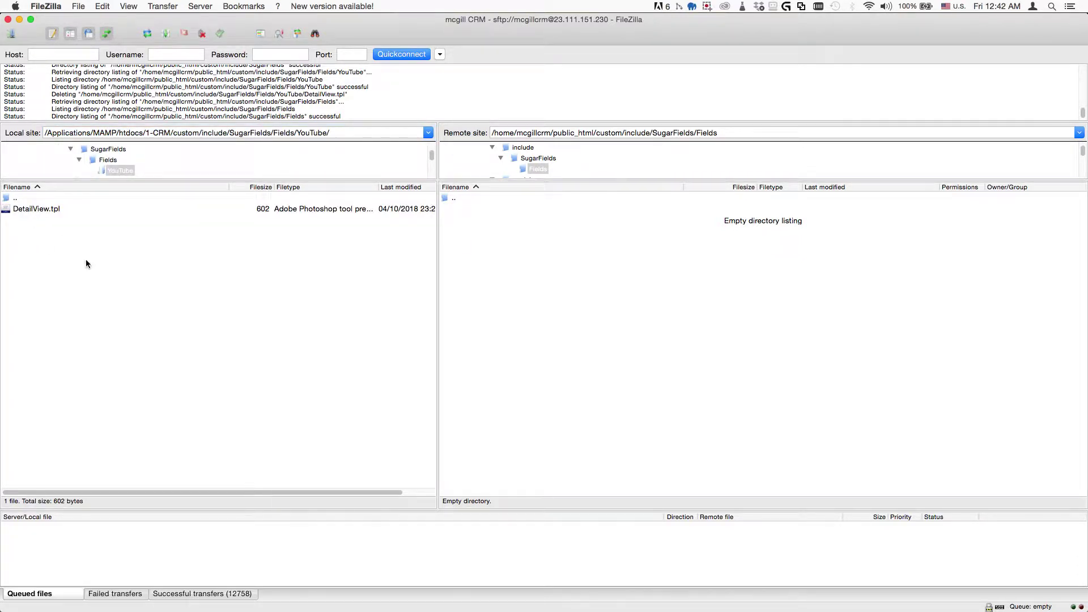
- Open the local DetailView.tpl for editing in Sublime Text, and enlarge the window holding the blank untitled document
click(32, 210)
right_click(33, 210)
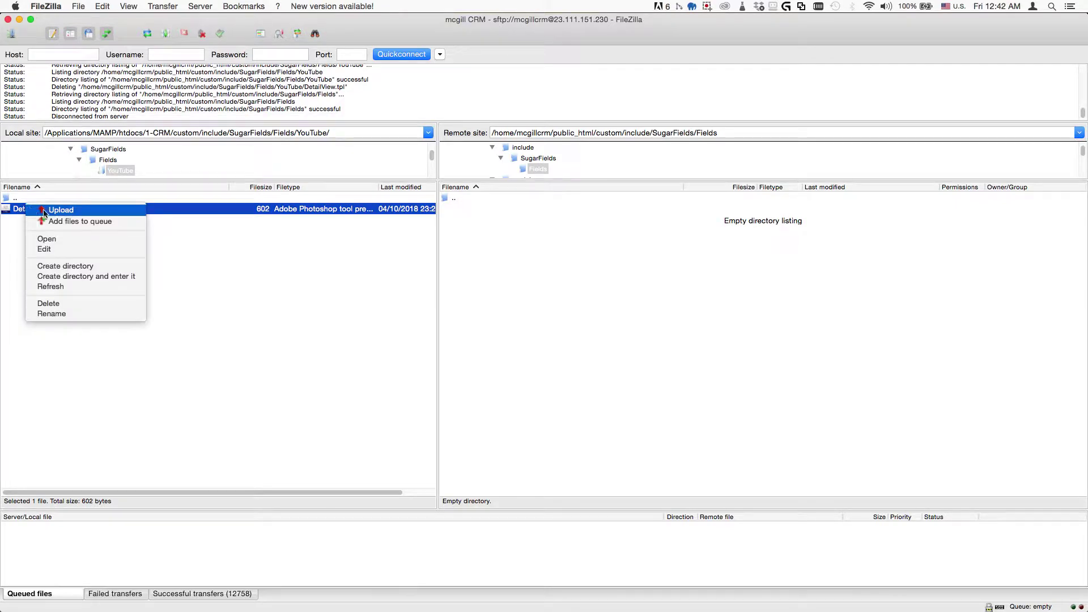
click(63, 249)
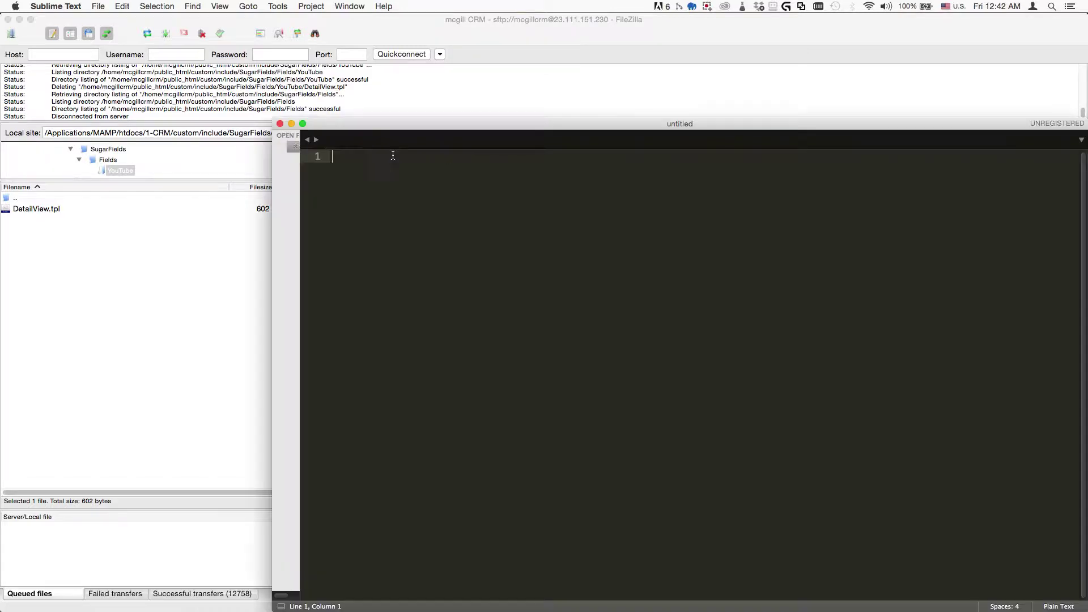
key(super+alt+f)
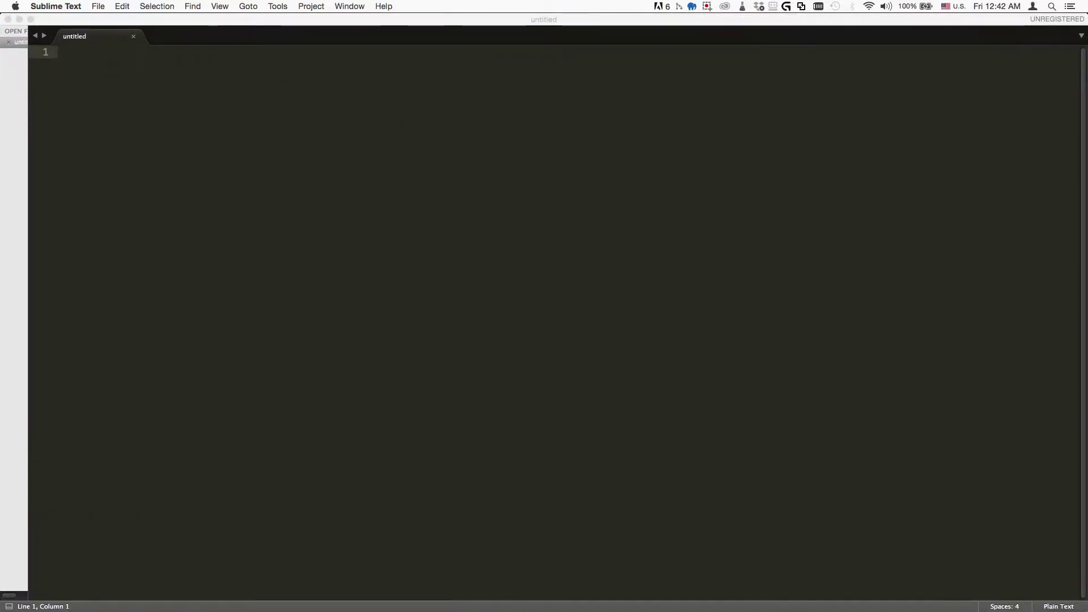
- Write the condition {if !empty({{sugarvar key='value' string=true}})} and its closing {/if}, with blank lines between them
text({if !empty({{sugarvar key='value' string=true}})})
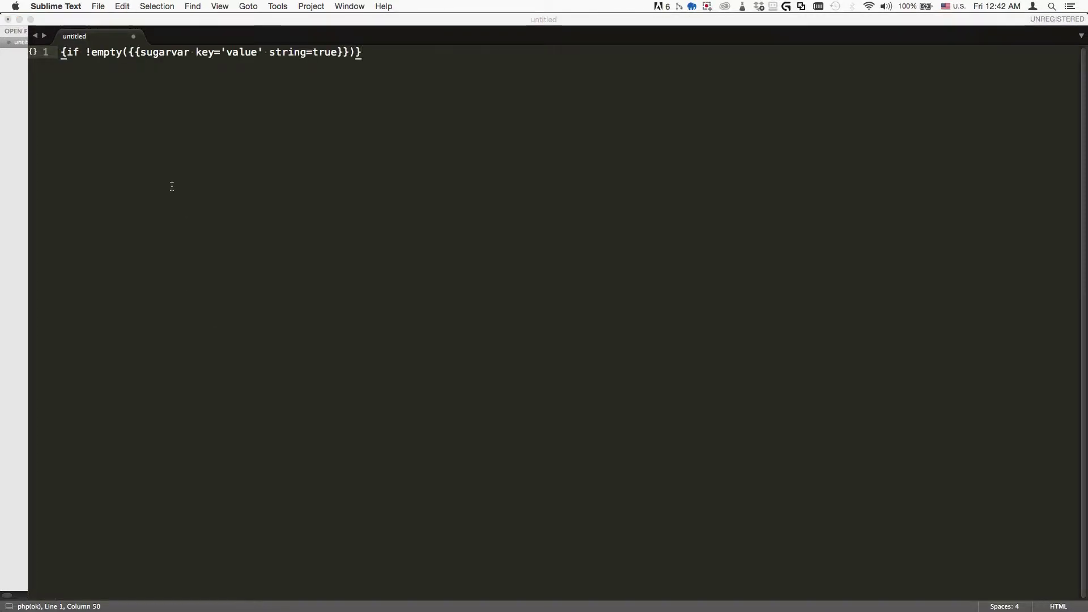
click(444, 192)
key(Return)
key(Return)
text({/if})
key(super+Left)
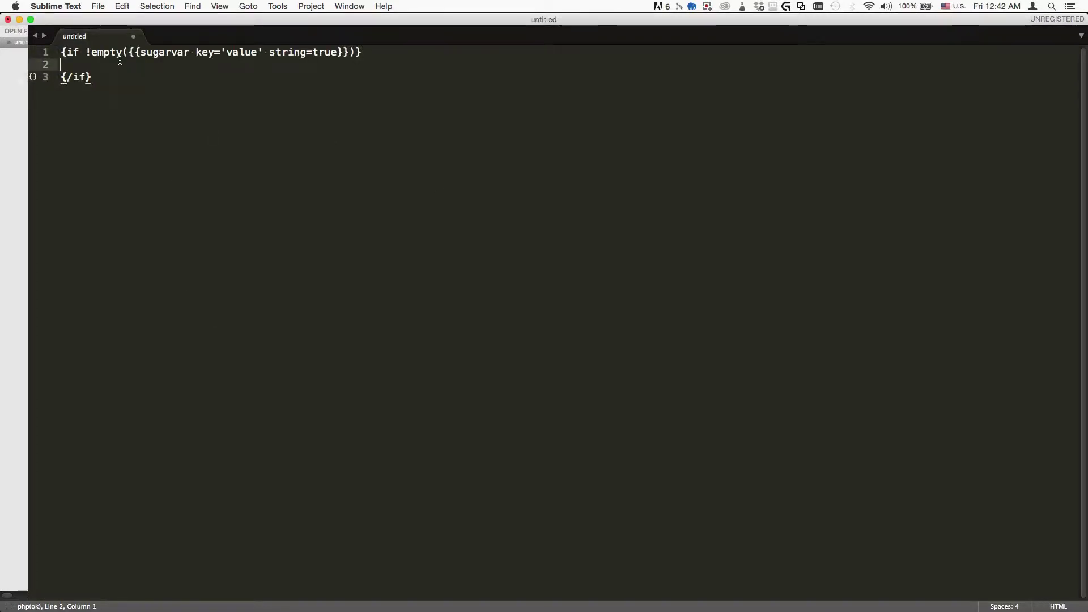
key(Return)
key(Up)
key(Return)
key(Up)
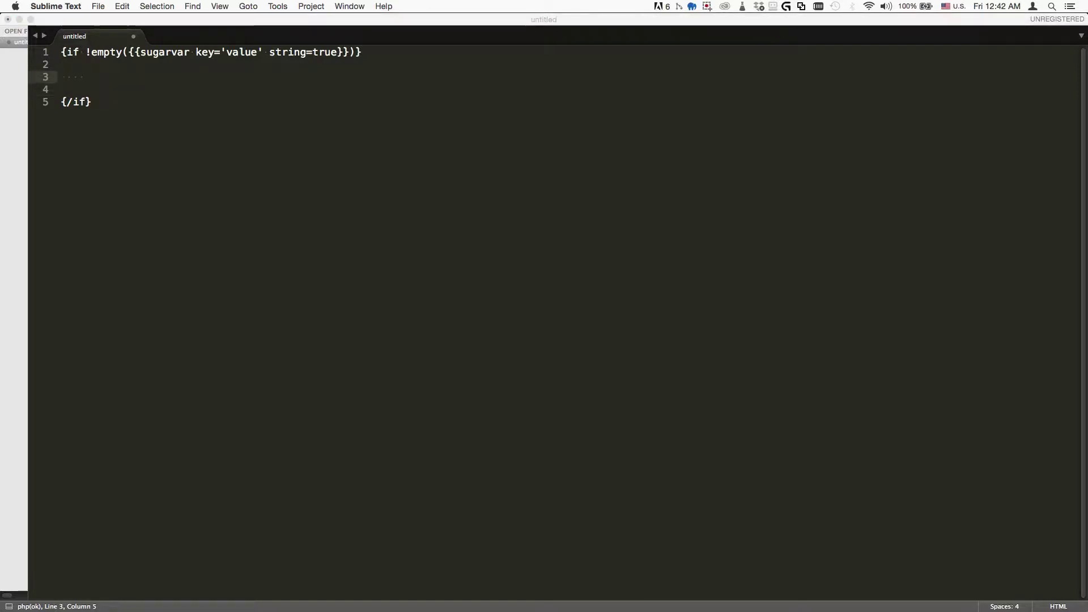
click(100, 68)
text(<iframe width="425" height="350" src="https://www.youtube.com/embed/{{sugarvar key='value'}}" frameborder="0" allow="autoplay; encrypted-media" allowfullscreen></iframe>)
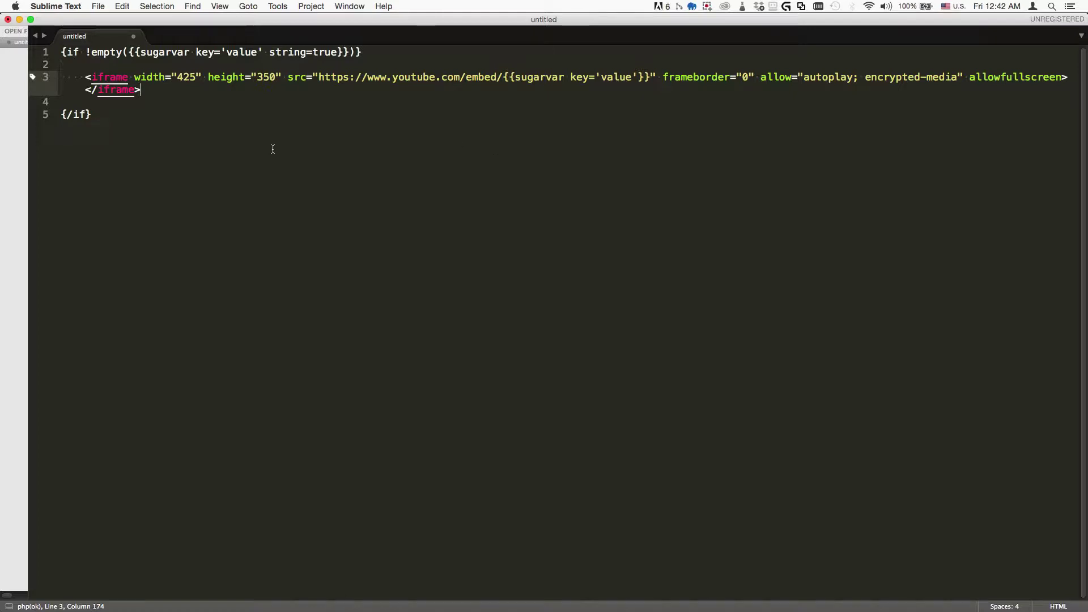
click(131, 144)
key(super+s)
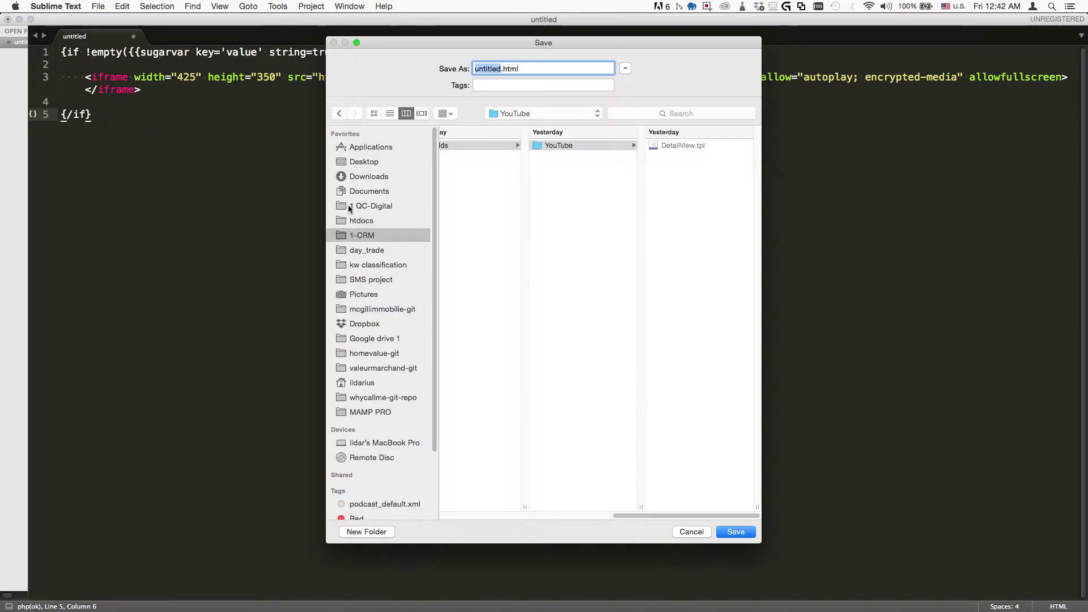
click(692, 532)
- Examine the iframe markup, especially the double braces and the {{sugarvar key='value'}} variable in the embed URL
click(86, 77)
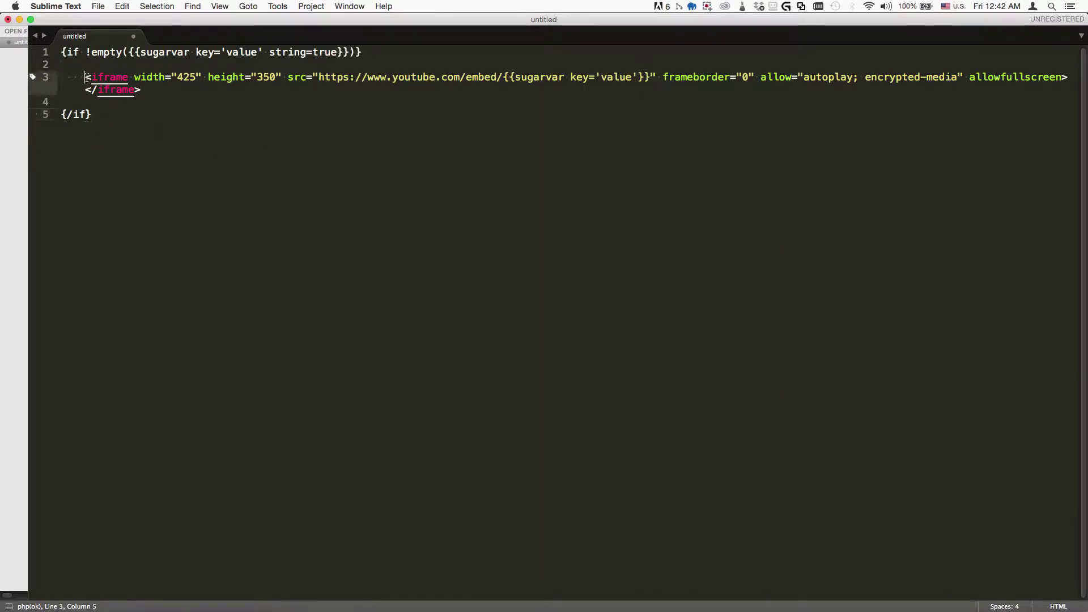
drag(86, 77, 161, 92)
click(505, 79)
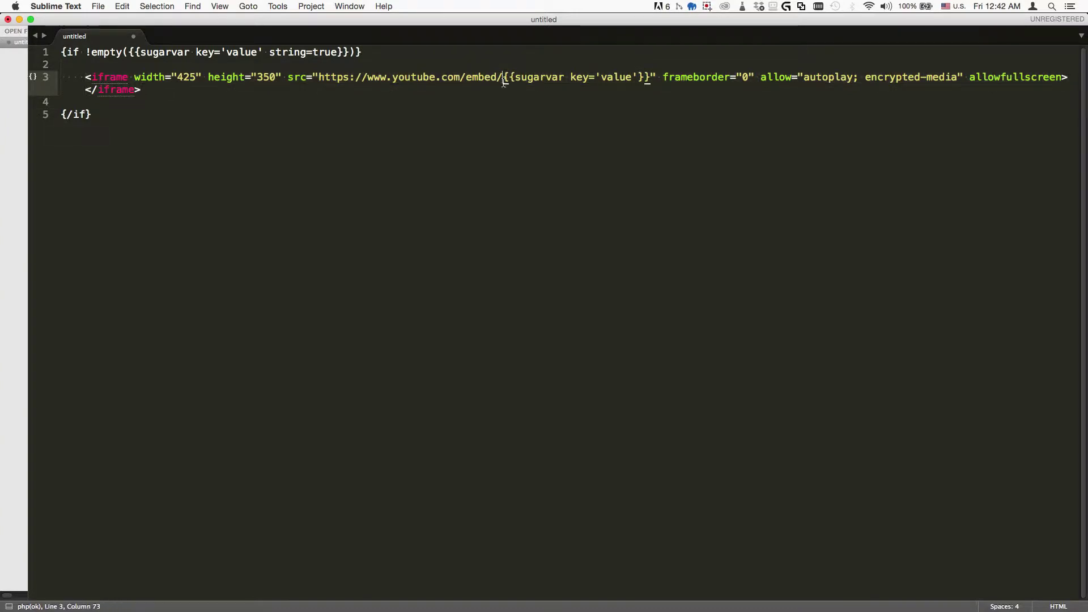
key(shift+Right)
key(Right)
key(shift+Right)
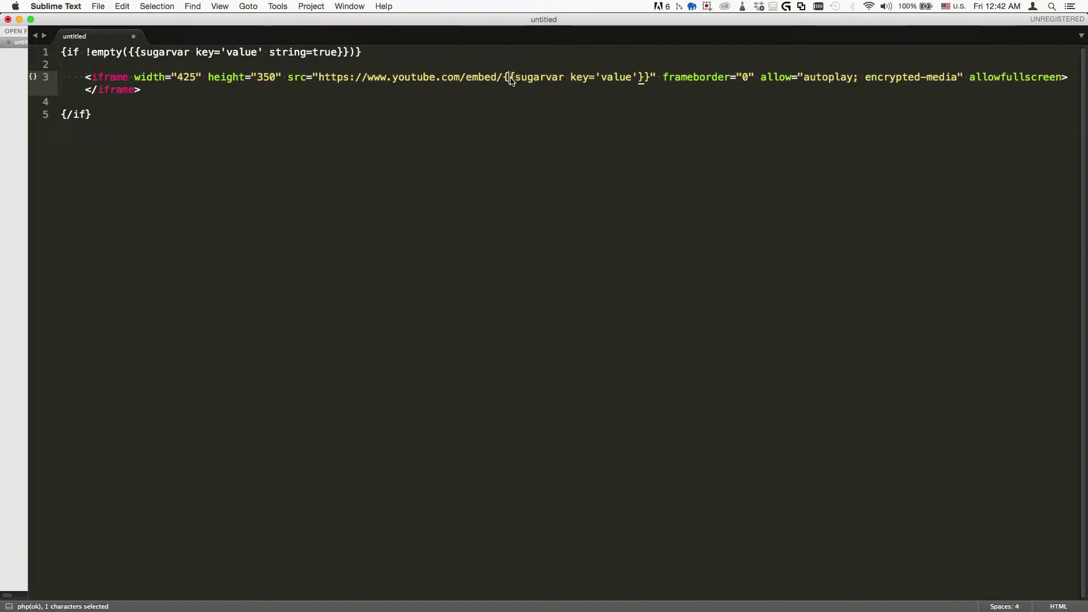
click(640, 79)
key(shift+Right)
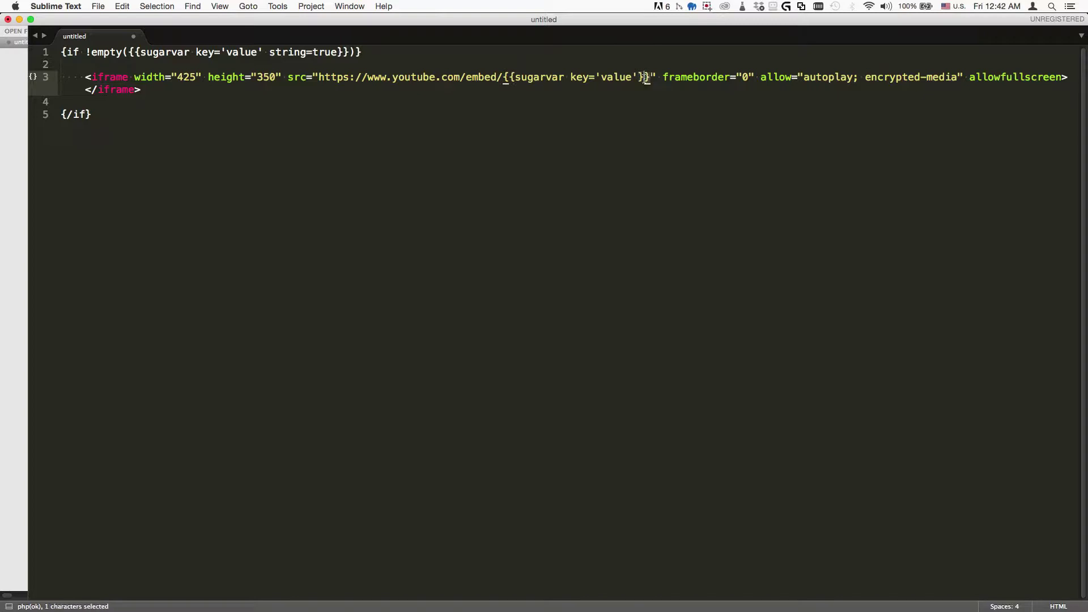
drag(503, 78, 652, 80)
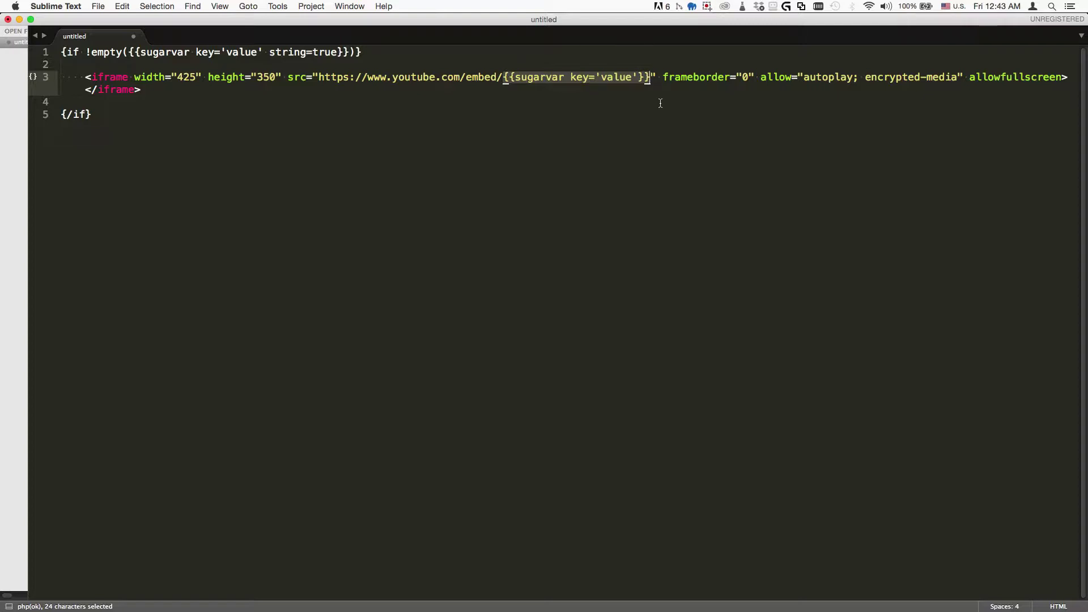
click(221, 170)
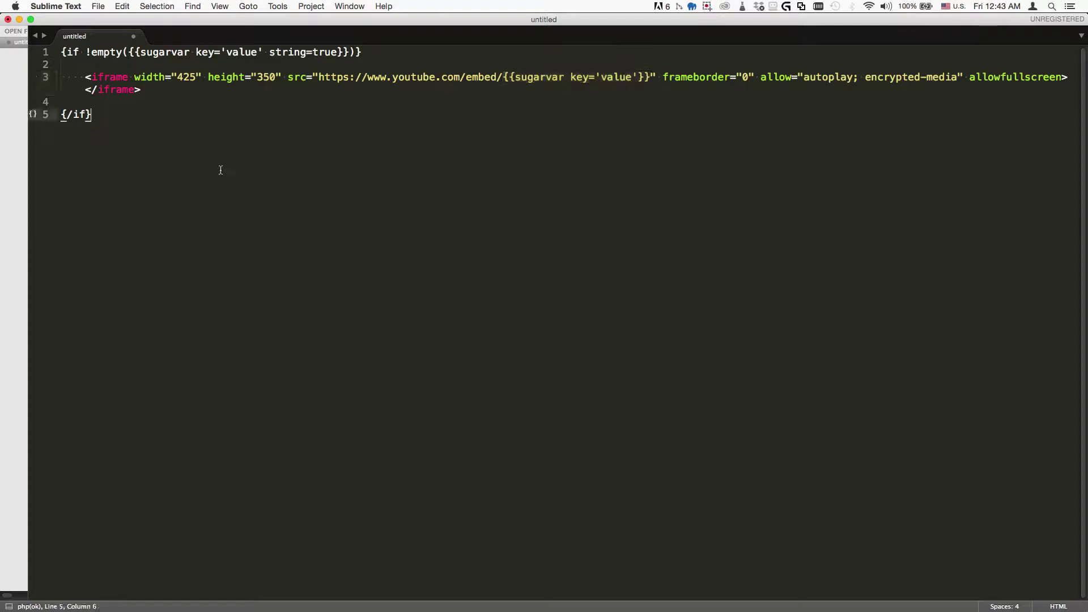
- Save the template as DetailView.tpl in the local YouTube folder, replacing the existing file
key(super+s)
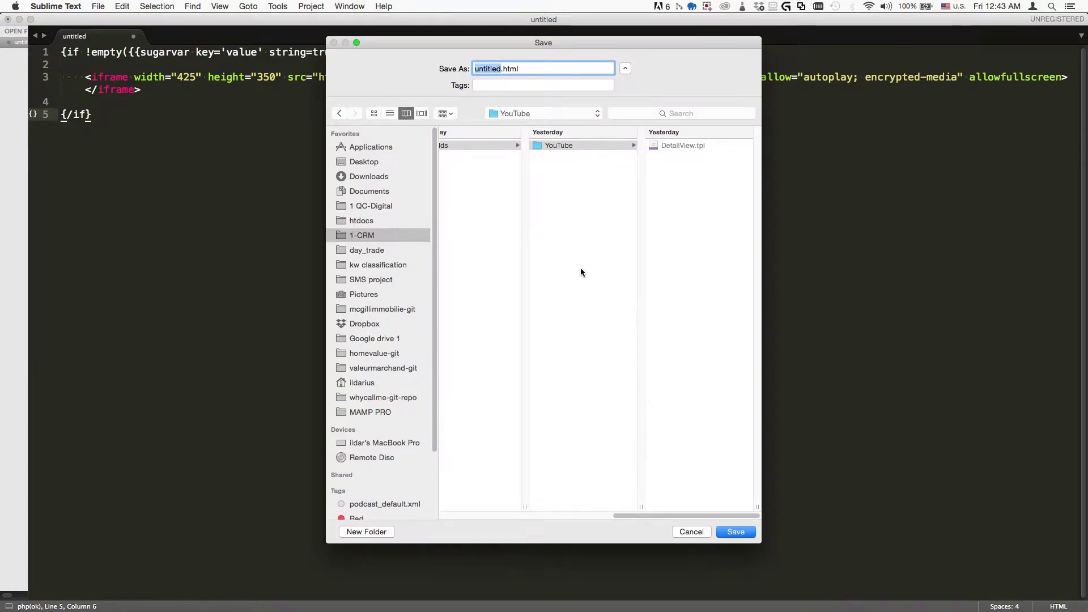
click(675, 145)
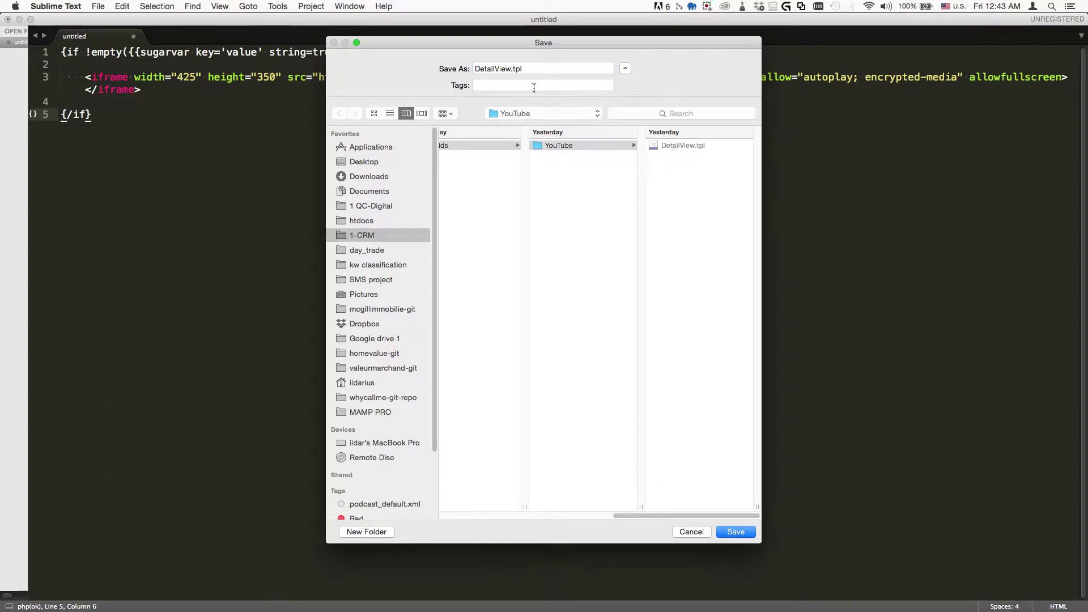
click(736, 532)
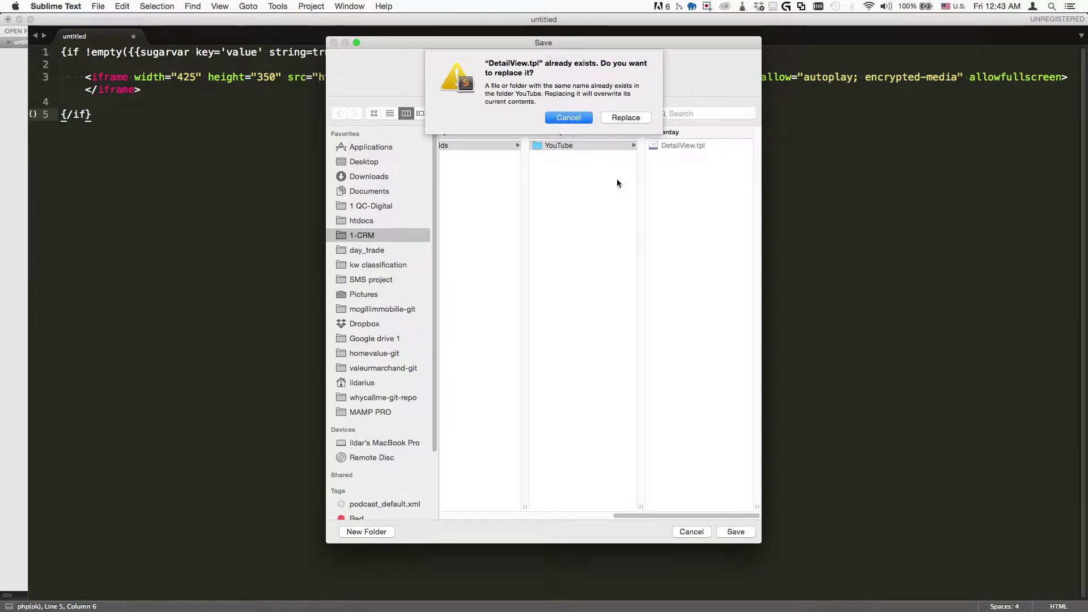
click(625, 117)
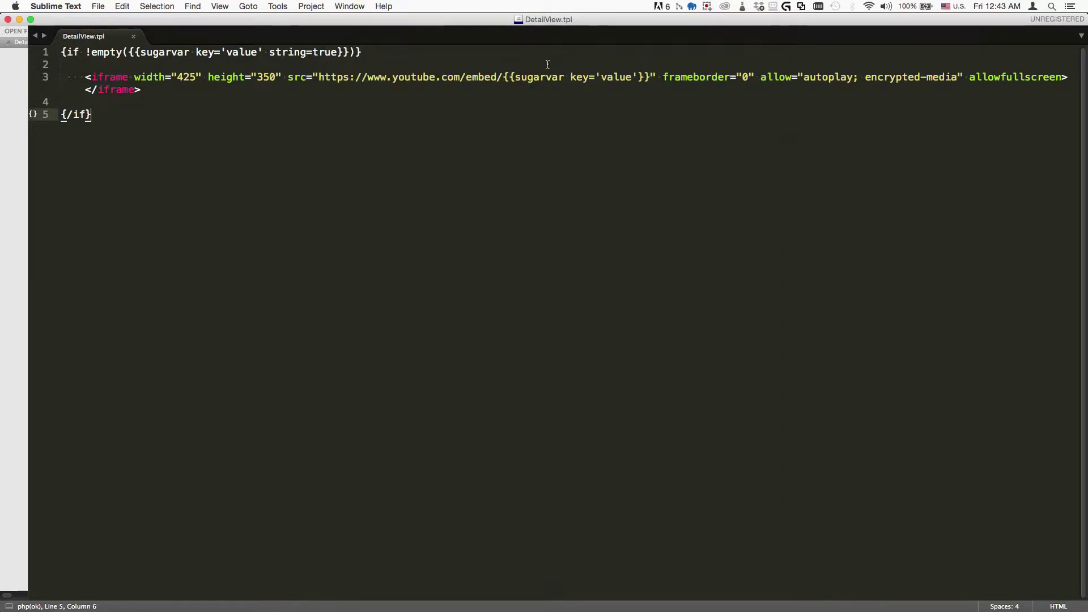
- In FileZilla, create a YouTube directory inside the remote SugarFields/Fields folder and upload DetailView.tpl into it
key(super+Tab)
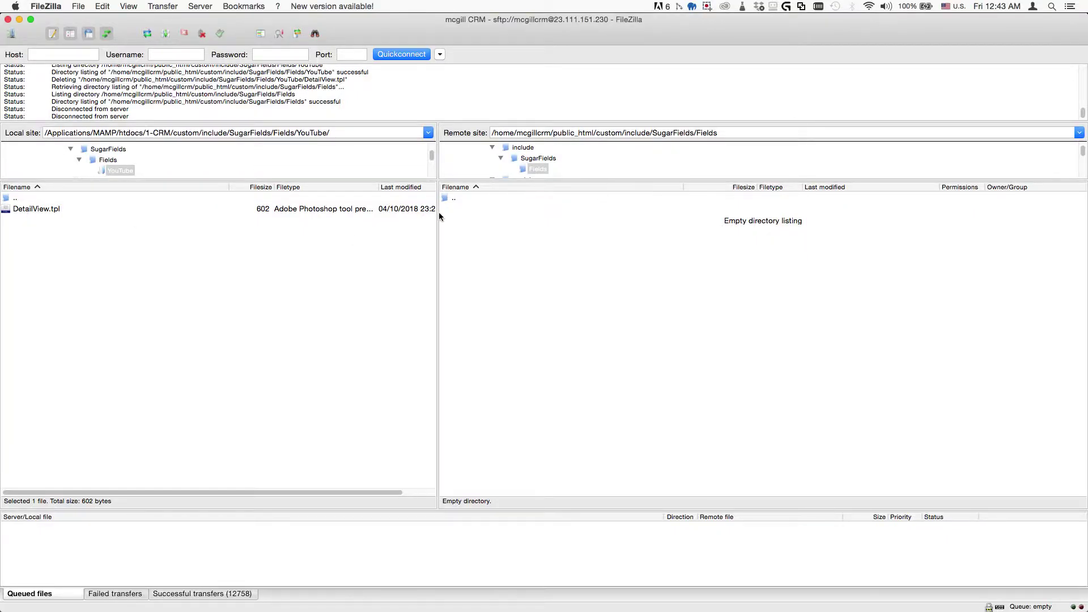
click(36, 210)
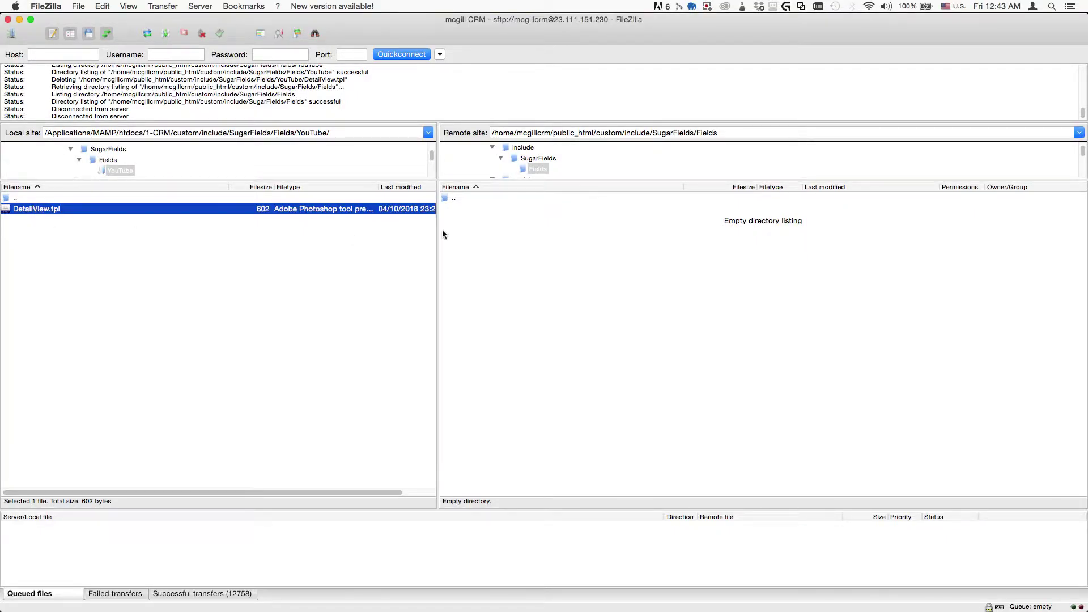
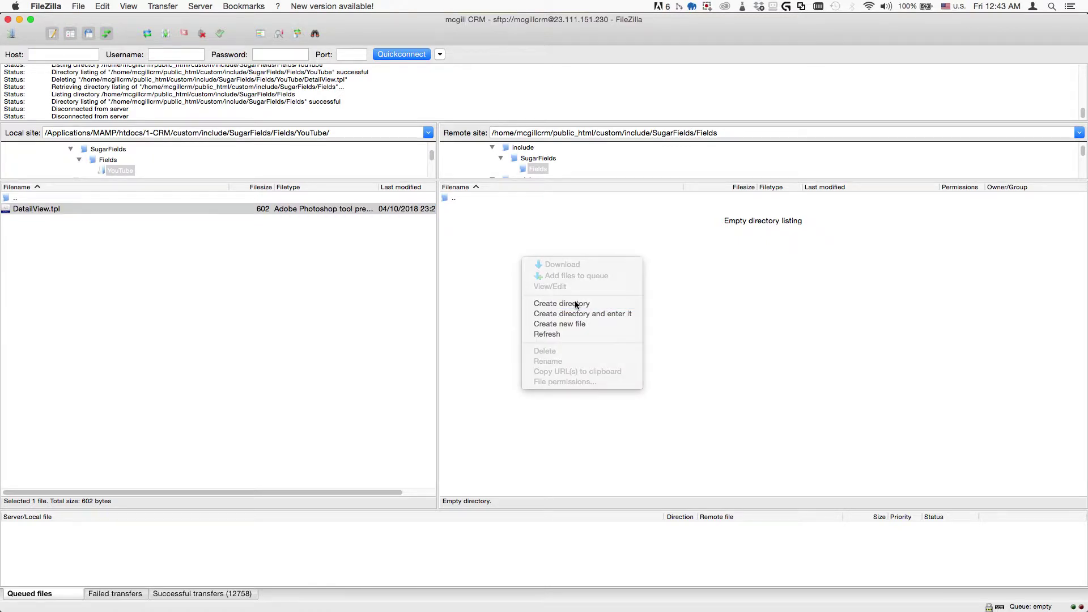
text(YouTube)
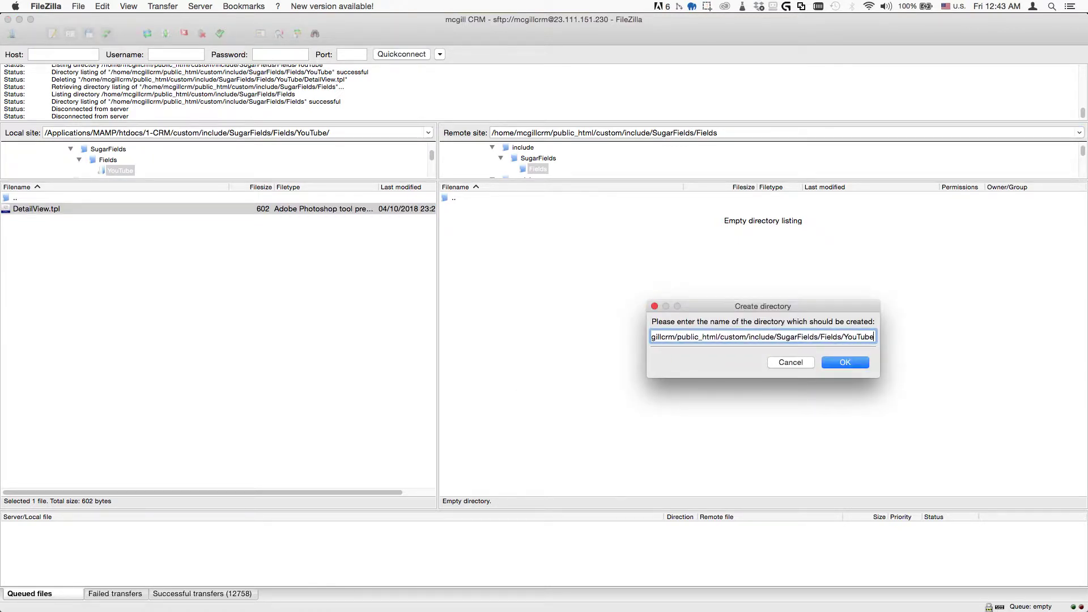
key(Return)
double_click(445, 208)
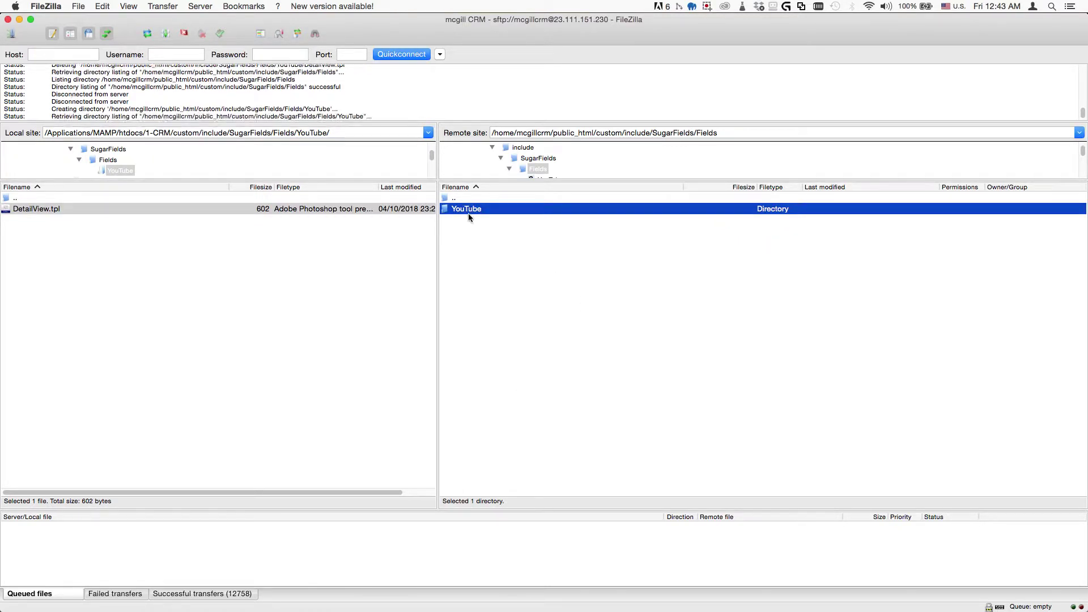
drag(52, 209, 529, 304)
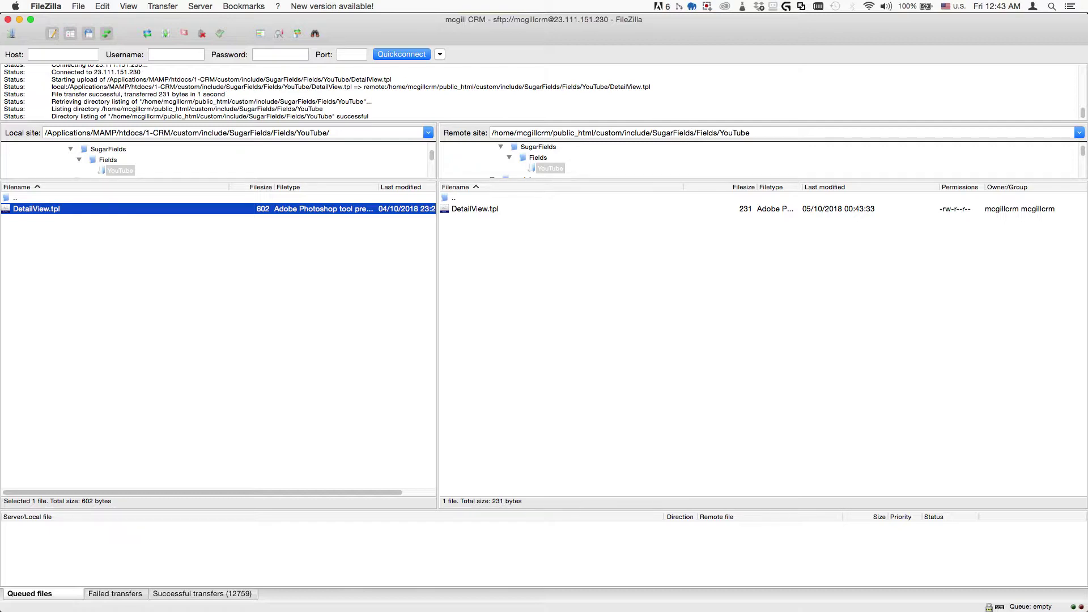
- Switch to Chrome to check the youtube custom field's panel in the Bugs Edit View layout, and return to FileZilla
key(super+Tab)
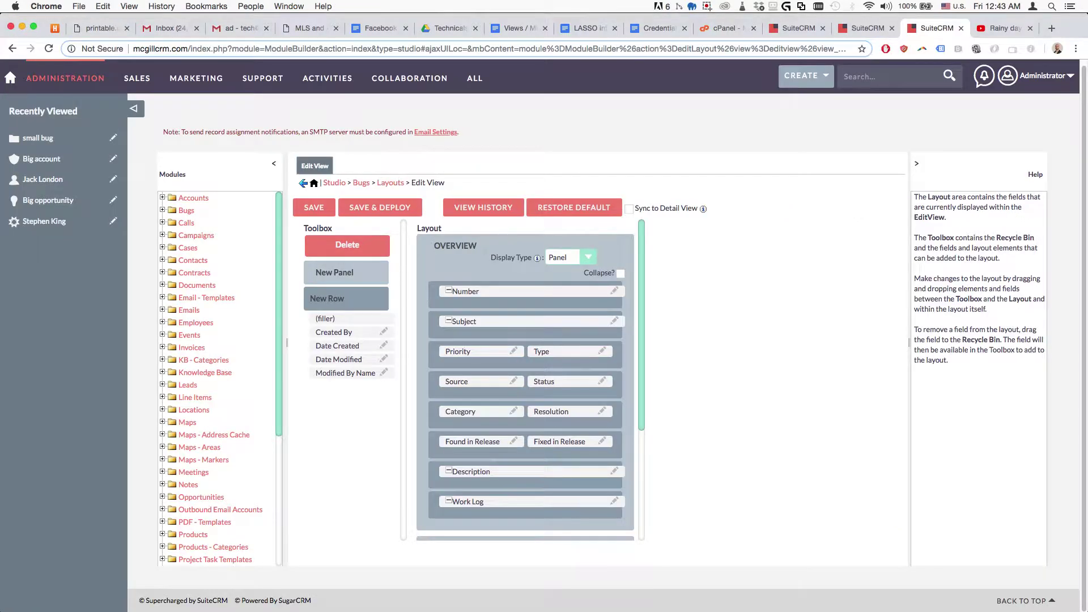
scroll(562, 528, down, 5)
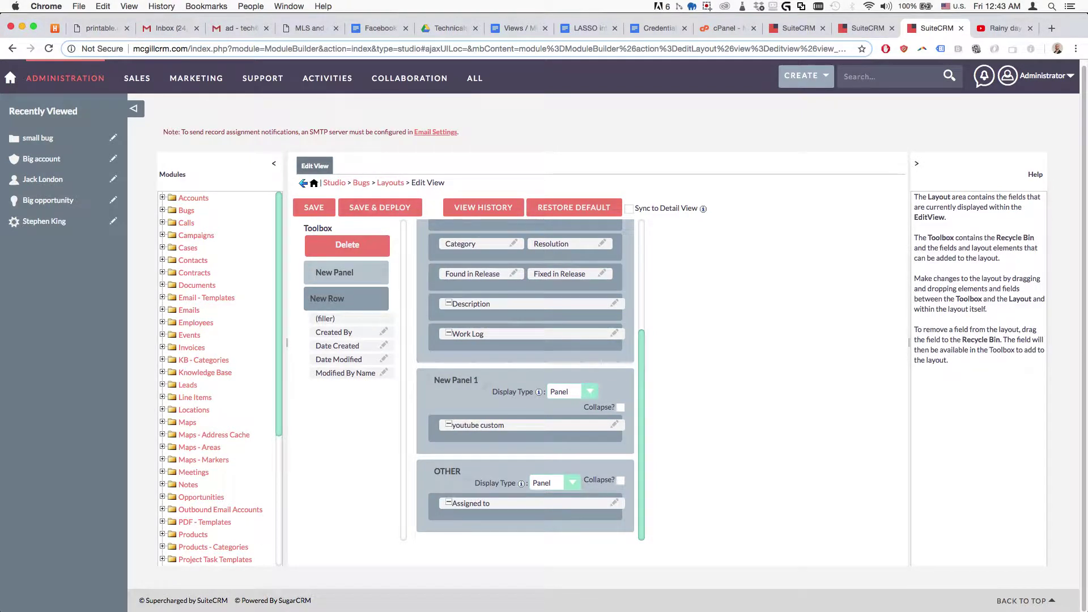
key(super+Tab)
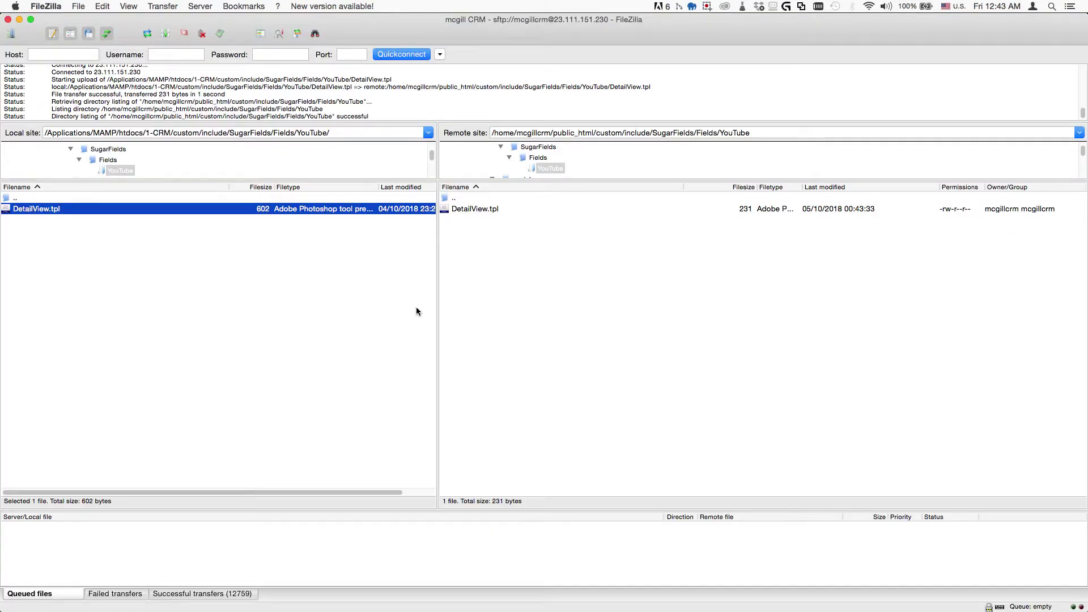
- Go to the custom/modules/Bugs/metadata folder on the remote site
click(678, 132)
drag(652, 132, 905, 136)
key(BackSpace)
key(BackSpace)
key(BackSpace)
key(BackSpace)
key(BackSpace)
key(BackSpace)
key(BackSpace)
key(BackSpace)
key(BackSpace)
key(BackSpace)
key(Return)
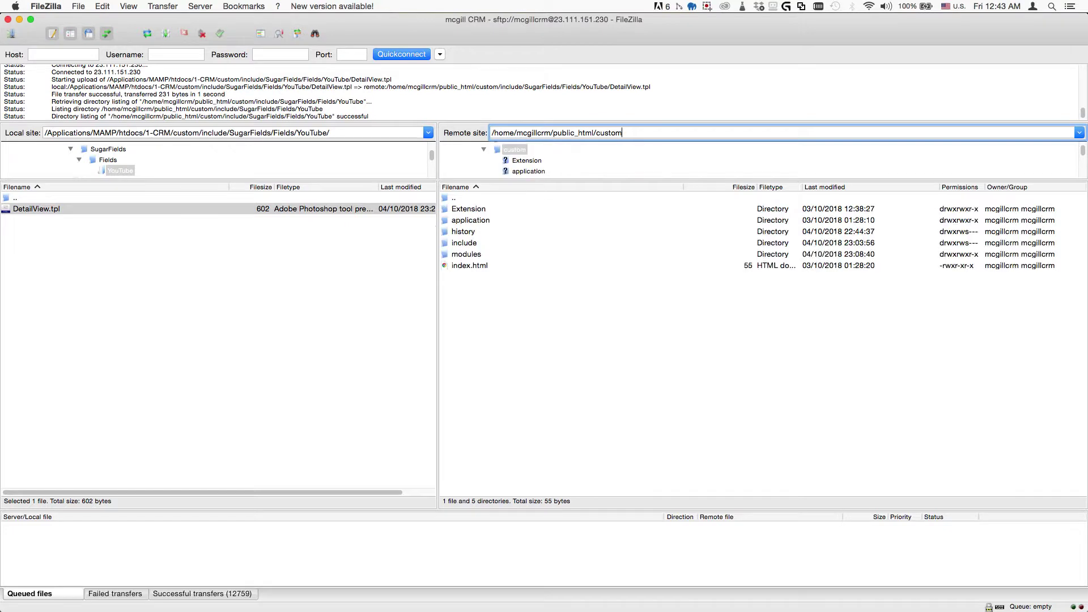
double_click(465, 254)
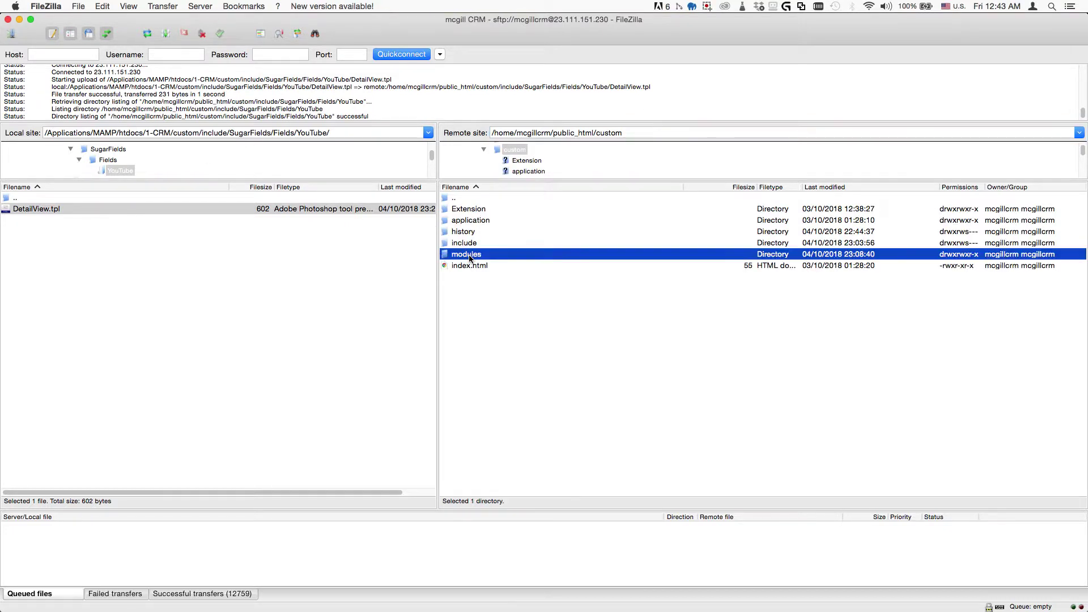
double_click(462, 220)
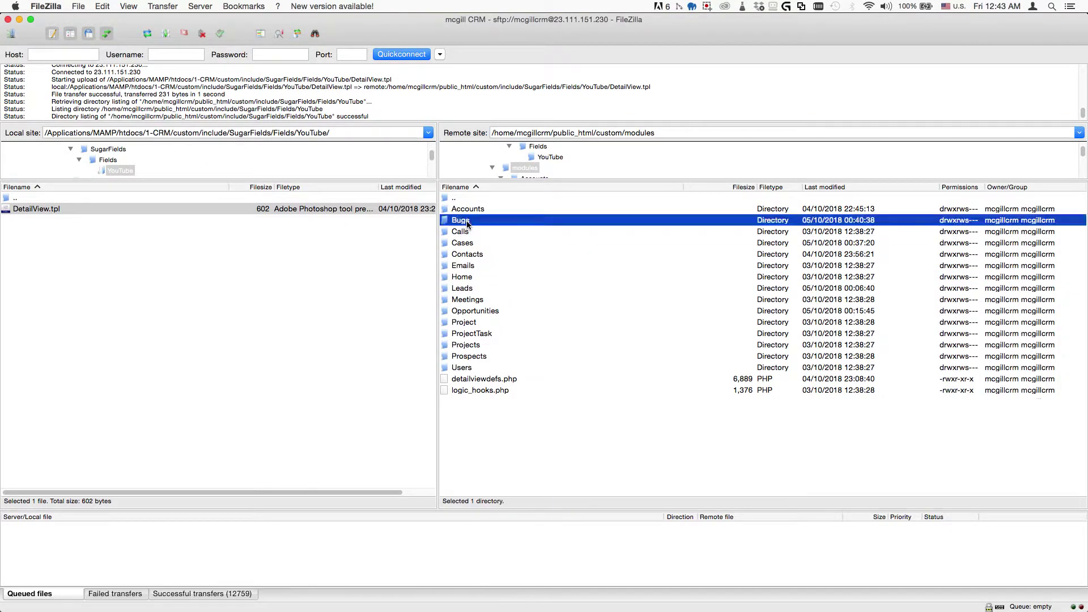
double_click(475, 230)
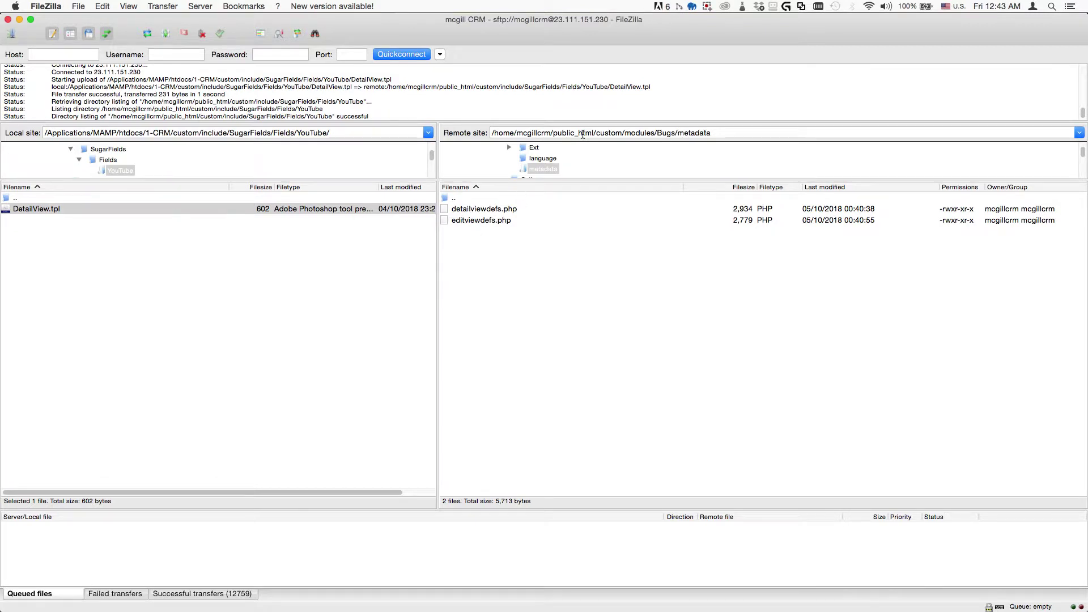
- Set the local site to the matching custom/modules/Bugs/metadata folder under 1-CRM
drag(595, 133, 711, 133)
click(203, 132)
key(super+shift+Right)
text(modules/Bugs/metadata)
key(Return)
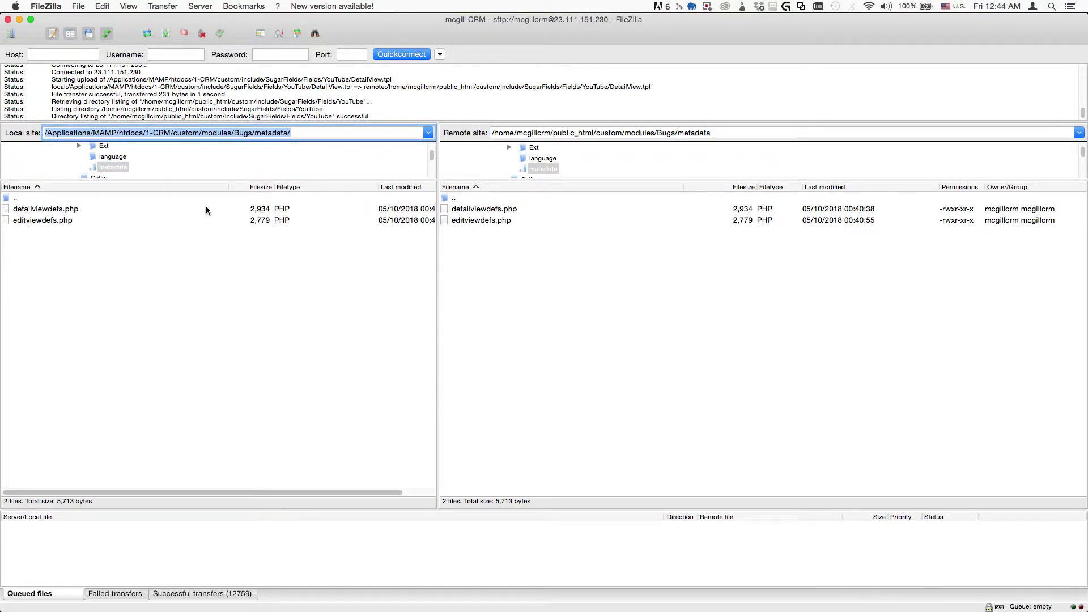
- Open the local detailviewdefs.php for editing in Sublime Text and enlarge its window
click(54, 210)
right_click(39, 209)
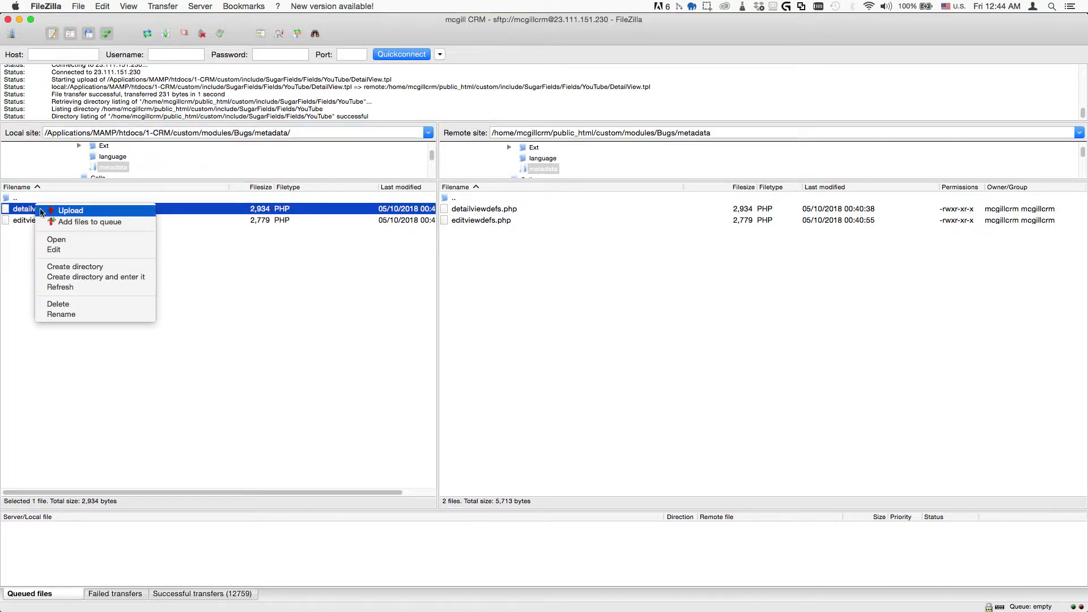
click(63, 253)
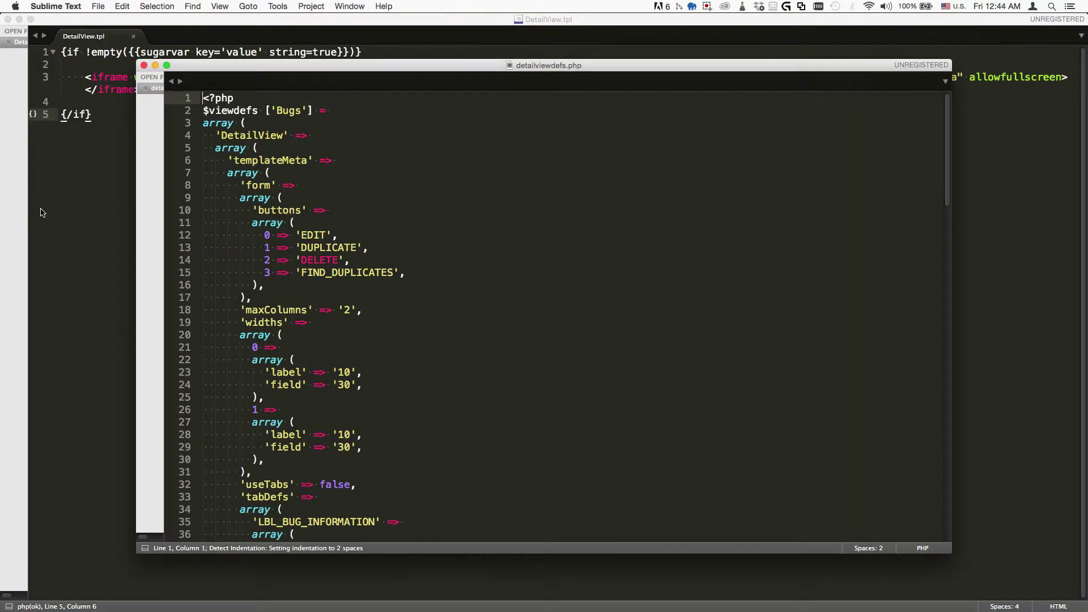
double_click(301, 65)
- Find the youtube_custom_c entry in detailviewdefs.php, add the line 'type' => 'YouTube', below its name, and save the file
click(353, 177)
key(super+f)
text(y)
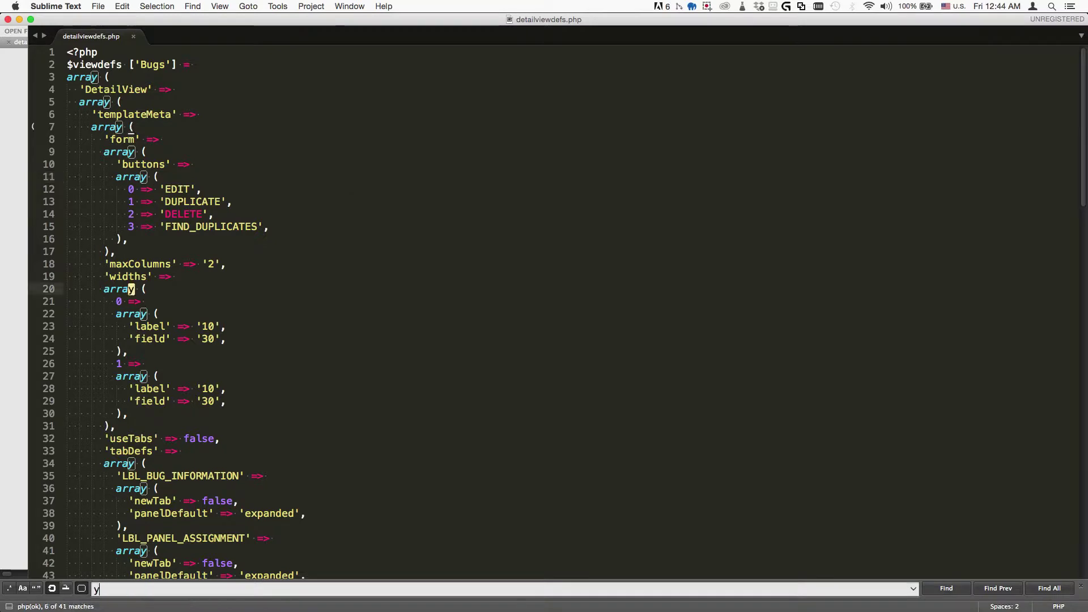
text(outube)
click(325, 447)
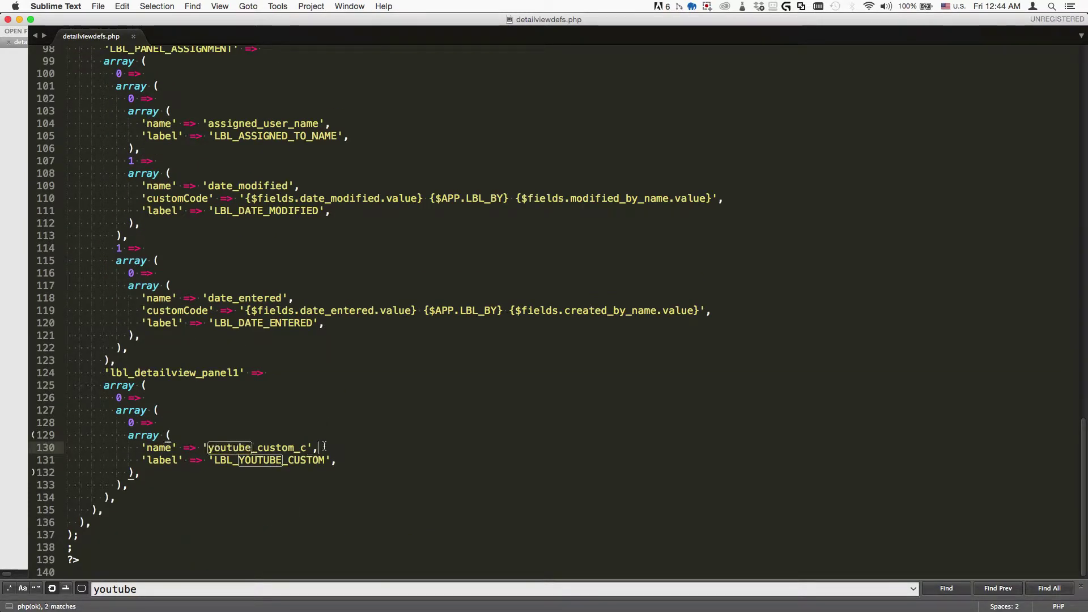
key(Return)
text('type')
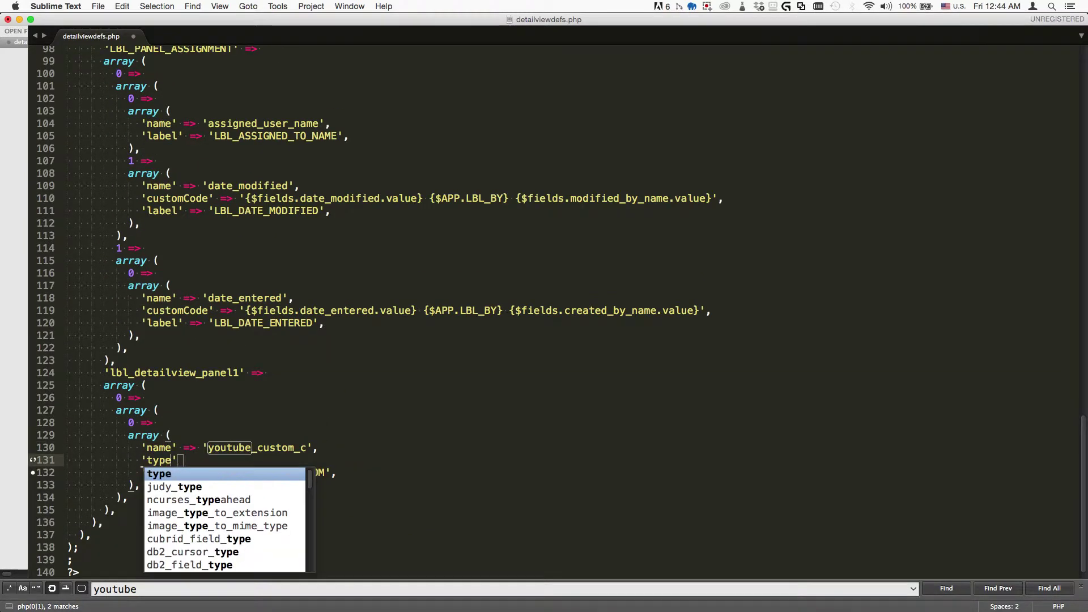
text( => ')
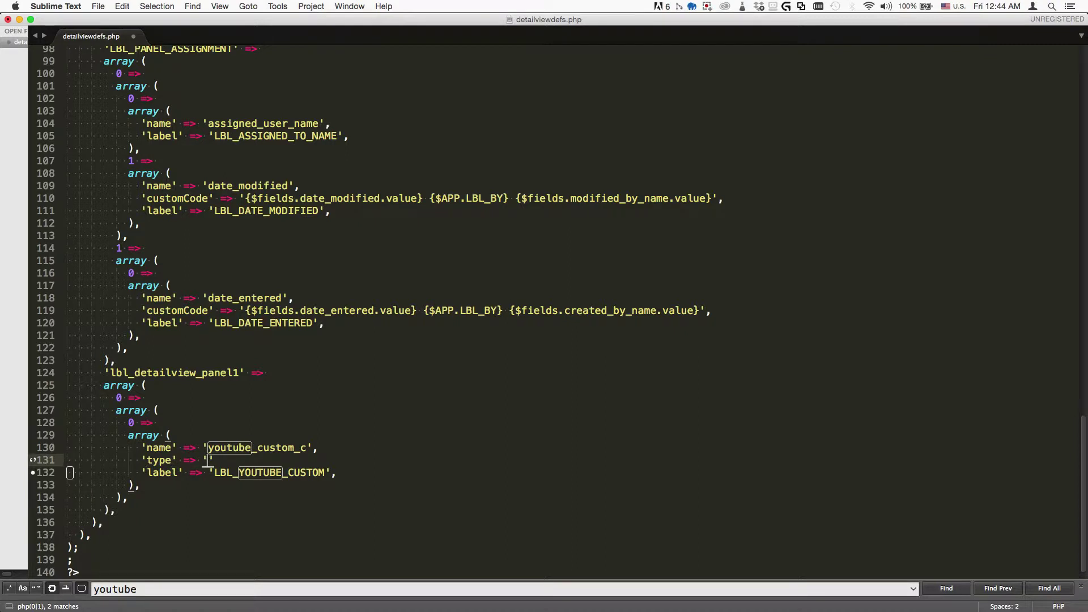
text(YouTube',)
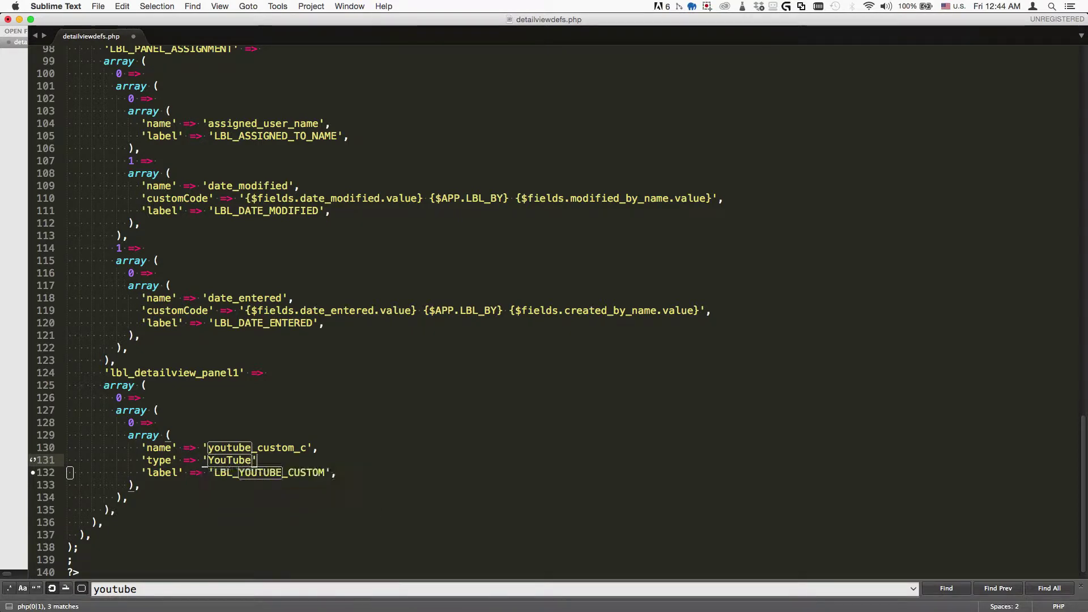
key(super+s)
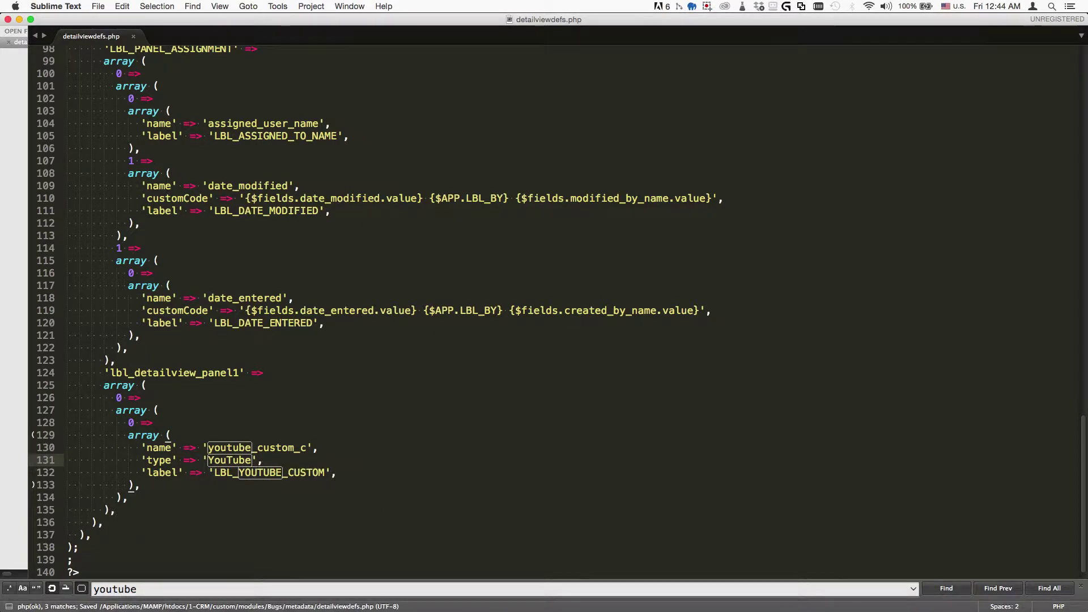
- Switch to FileZilla and upload detailviewdefs.php to the remote Bugs metadata folder
key(super+Tab)
key(Return)
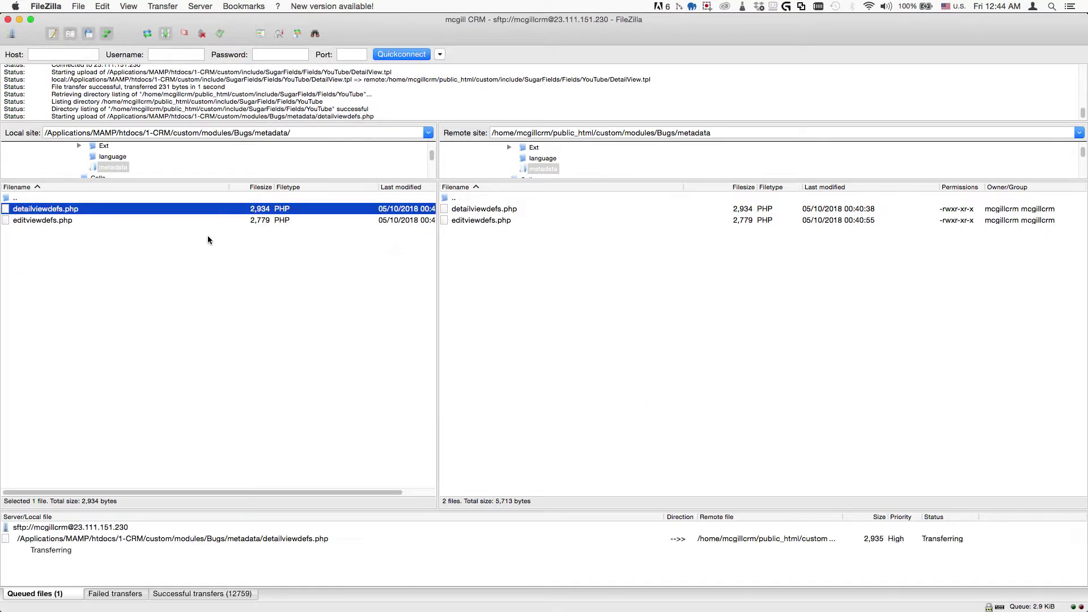
double_click(45, 209)
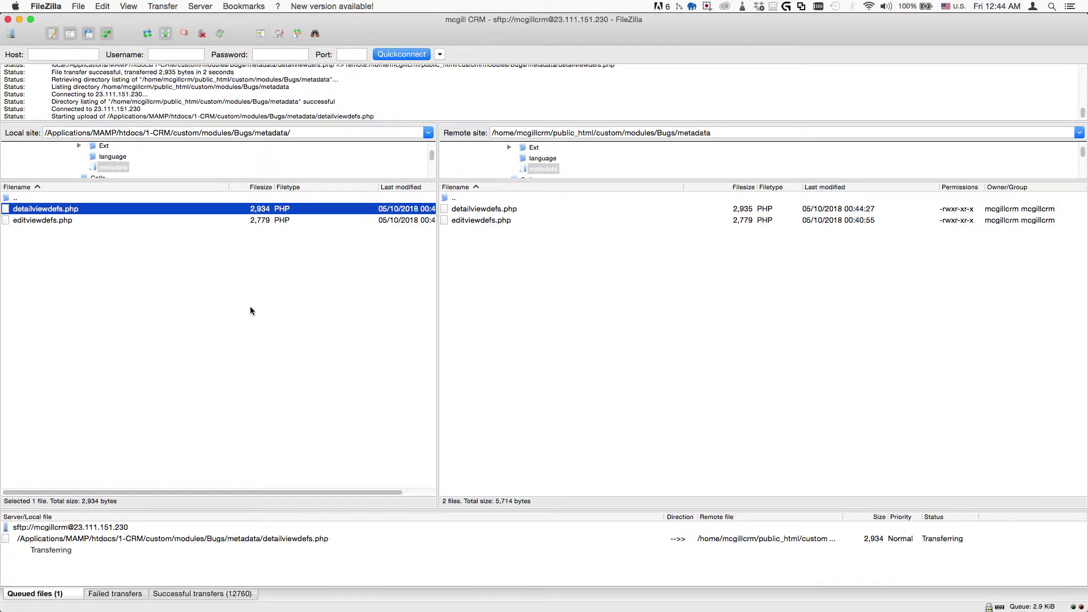
key(Return)
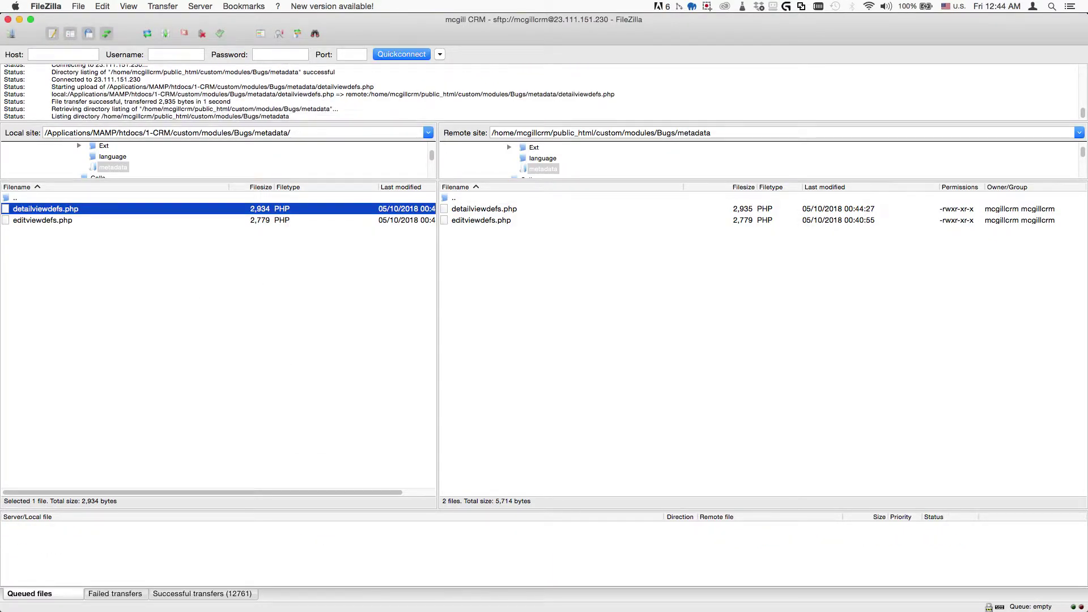
- Switch to Chrome, reload Studio, and check the youtube custom field's panel in the Bugs Detail View layout
key(super+Tab)
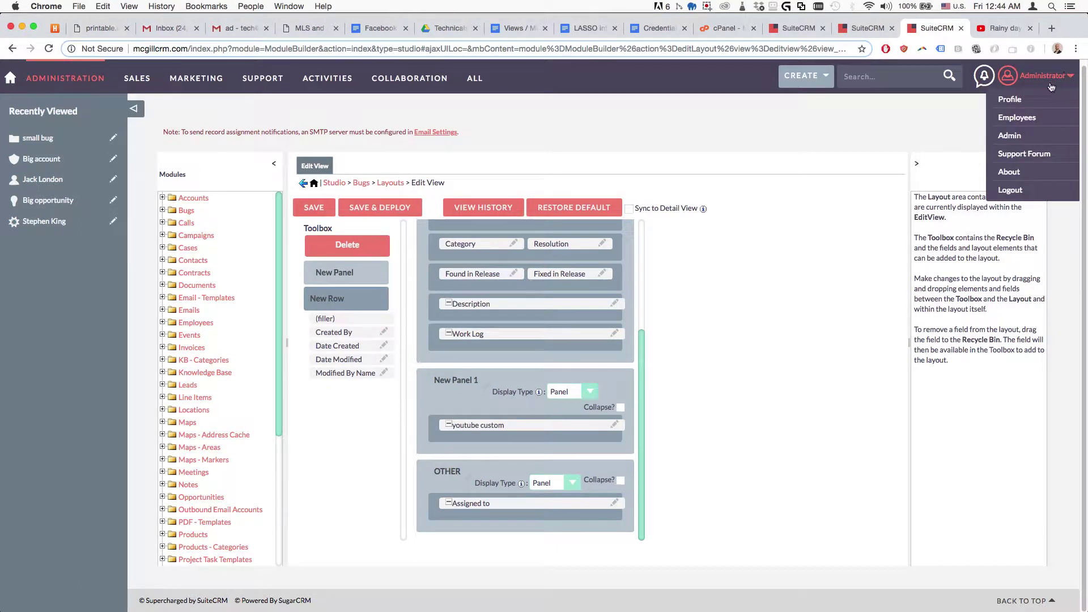
key(super+r)
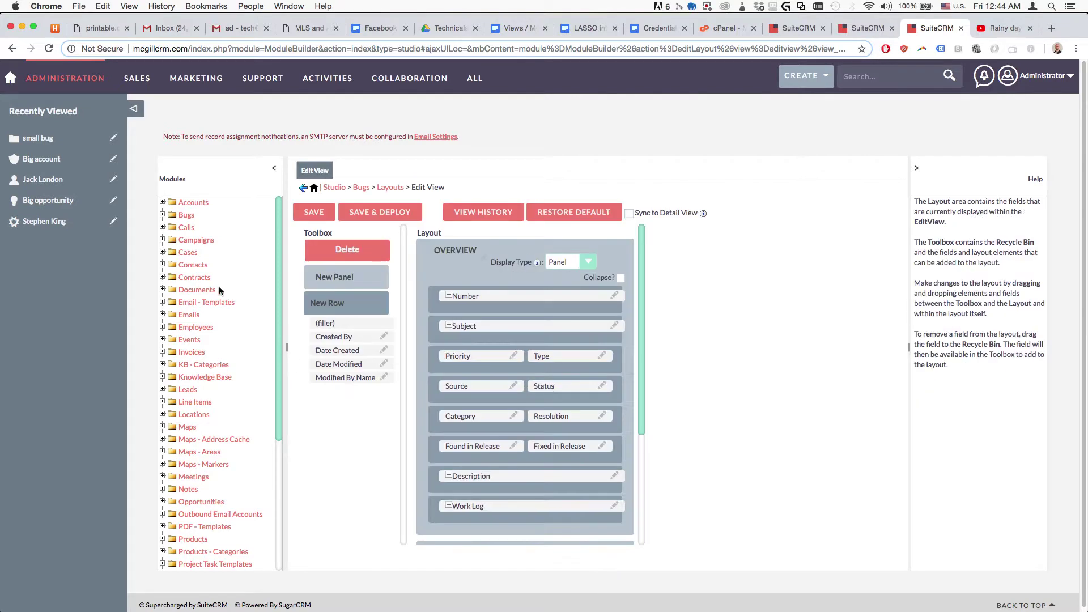
click(186, 216)
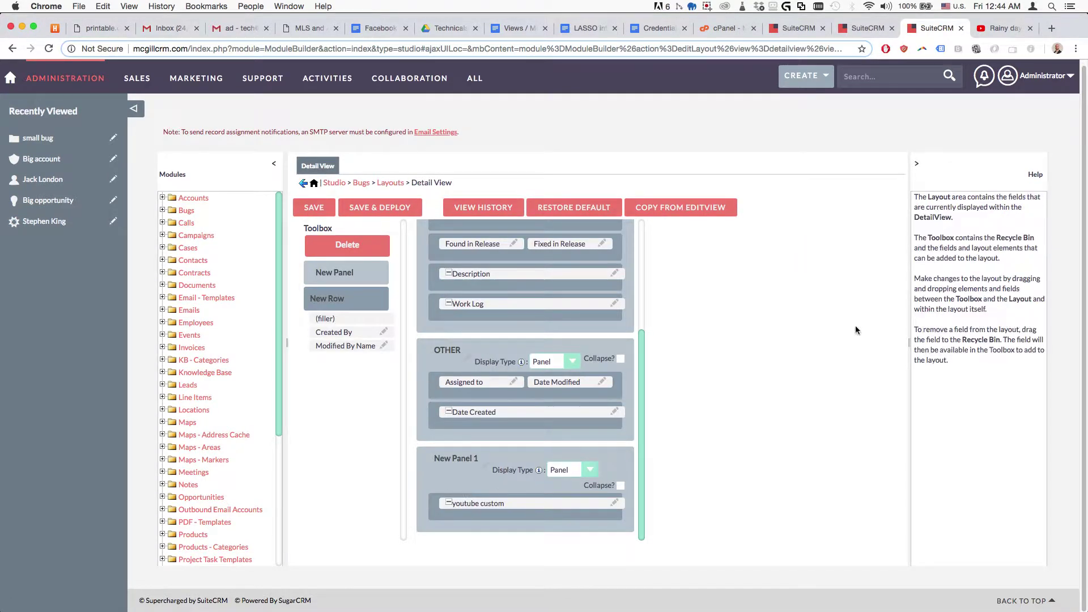
- Open the Repair tools from SuiteCRM's Administration page, searching the page for "repair"
click(1042, 75)
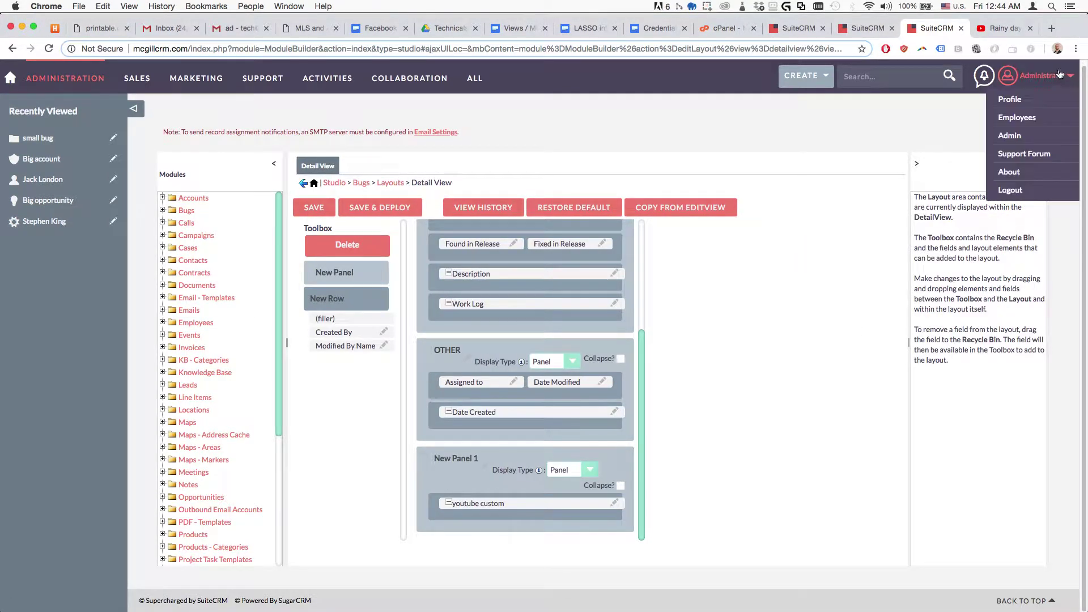
click(1009, 136)
key(super+f)
text(repair)
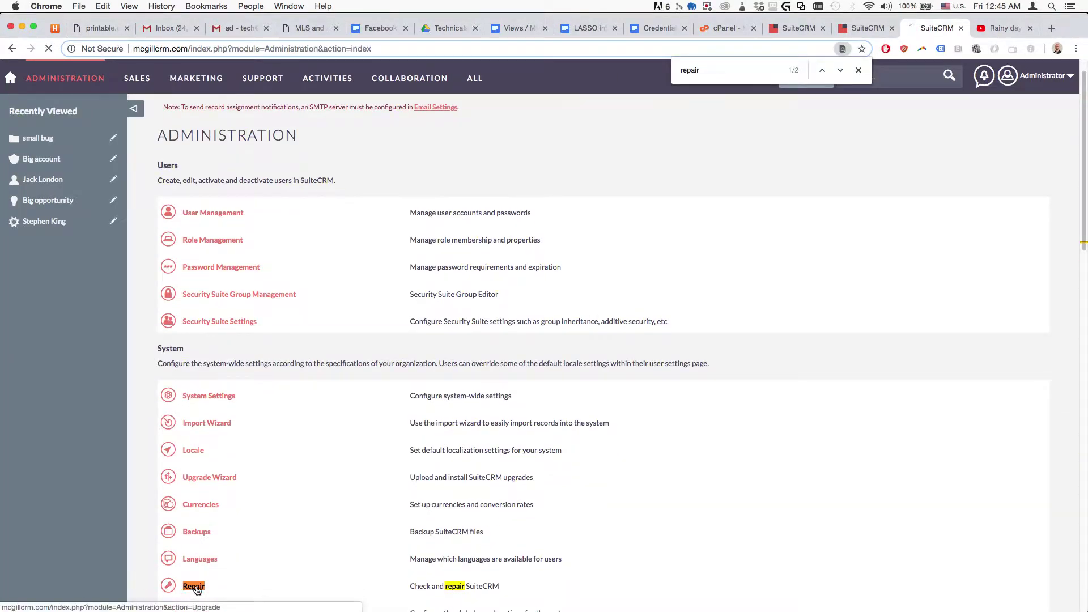
click(194, 586)
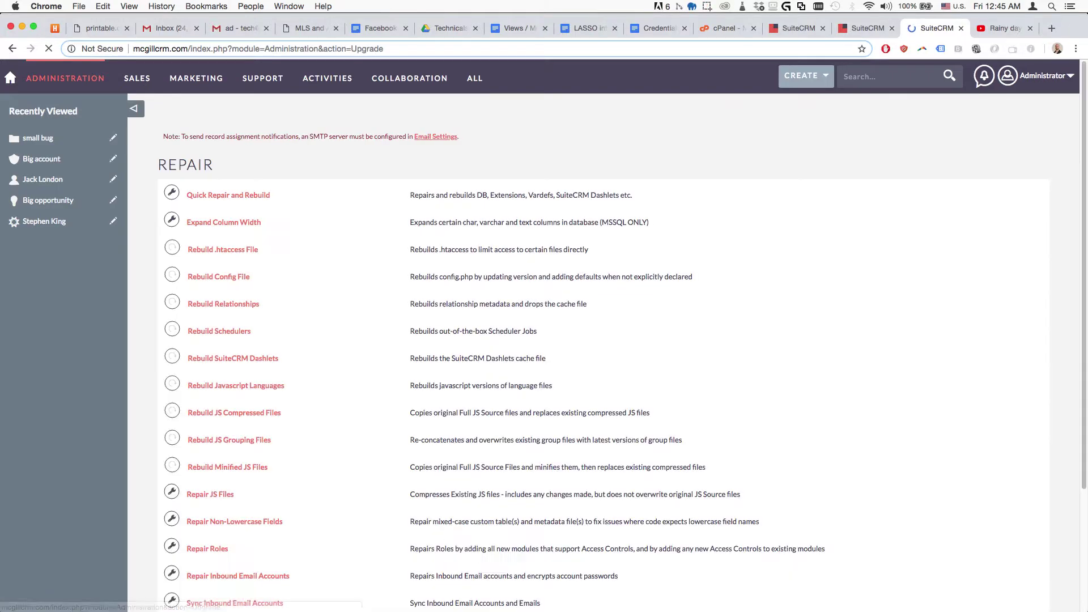
- Run Quick Repair and Rebuild, and open the Bugs module's list view
click(250, 195)
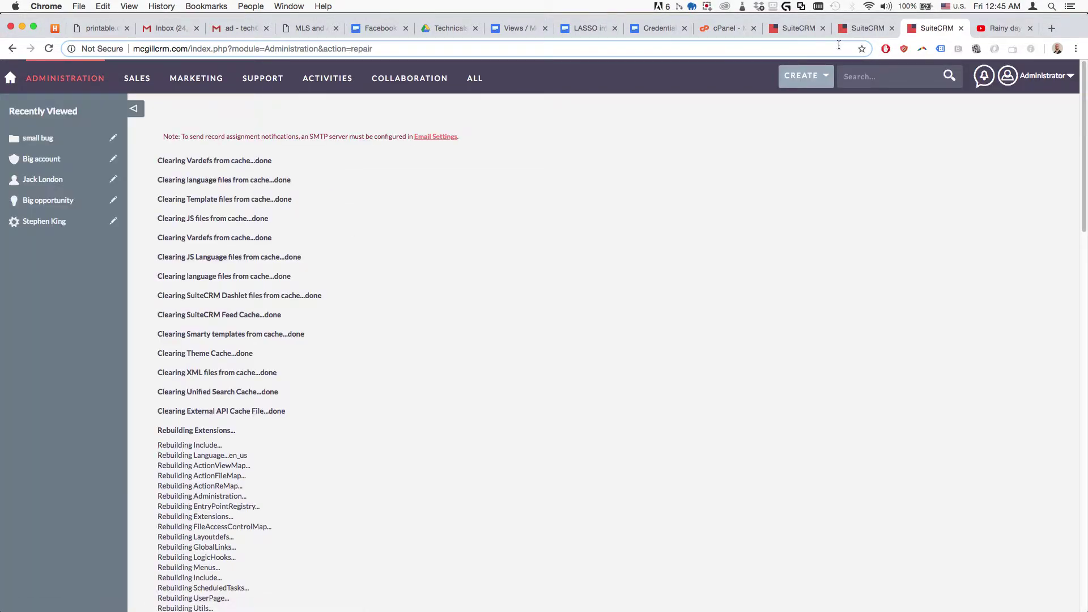
mouse_move(473, 80)
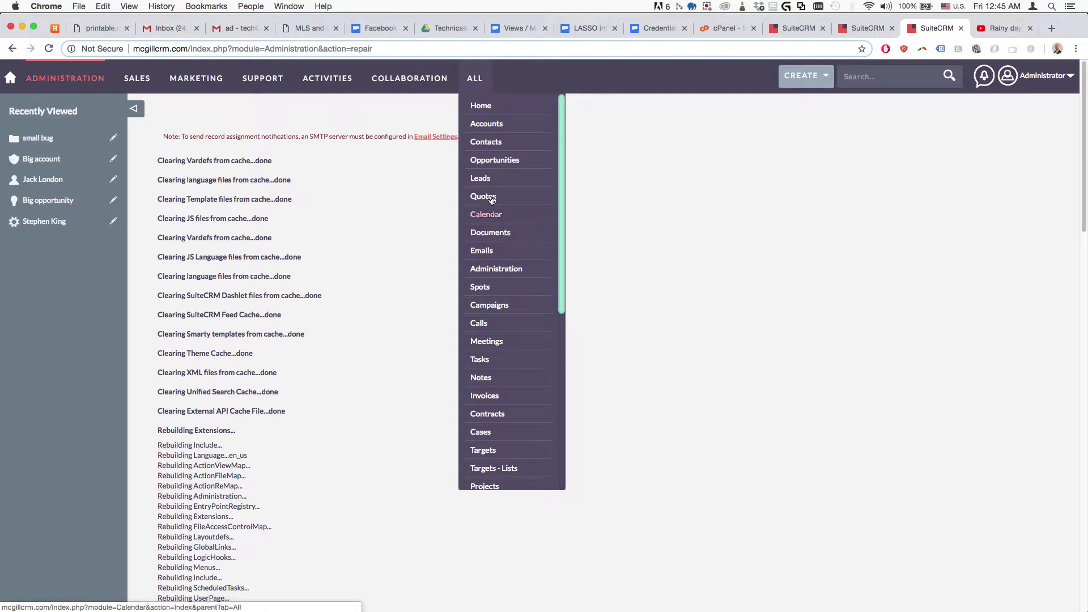
scroll(501, 397, down, 5)
scroll(503, 442, down, 2)
scroll(508, 504, up, 5)
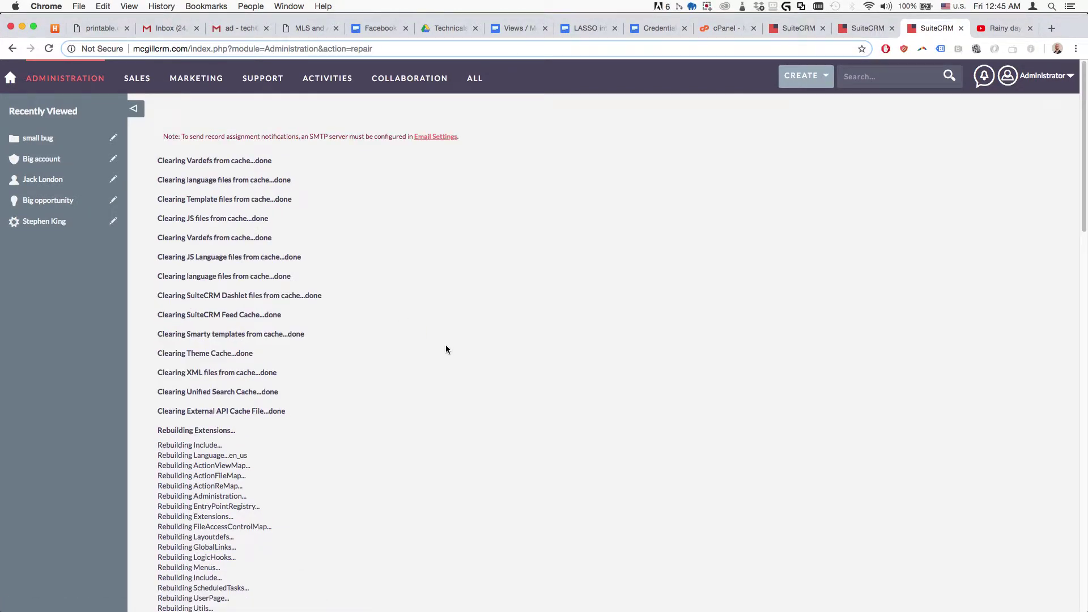
key(super+r)
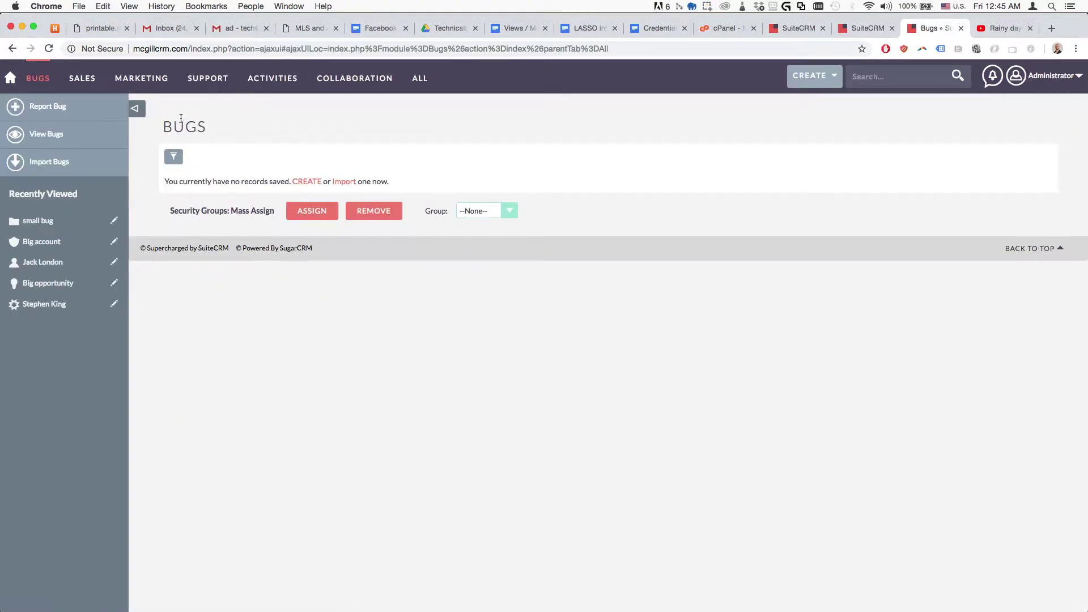
- Start a new bug record and enter "minor bug" as its subject
click(307, 181)
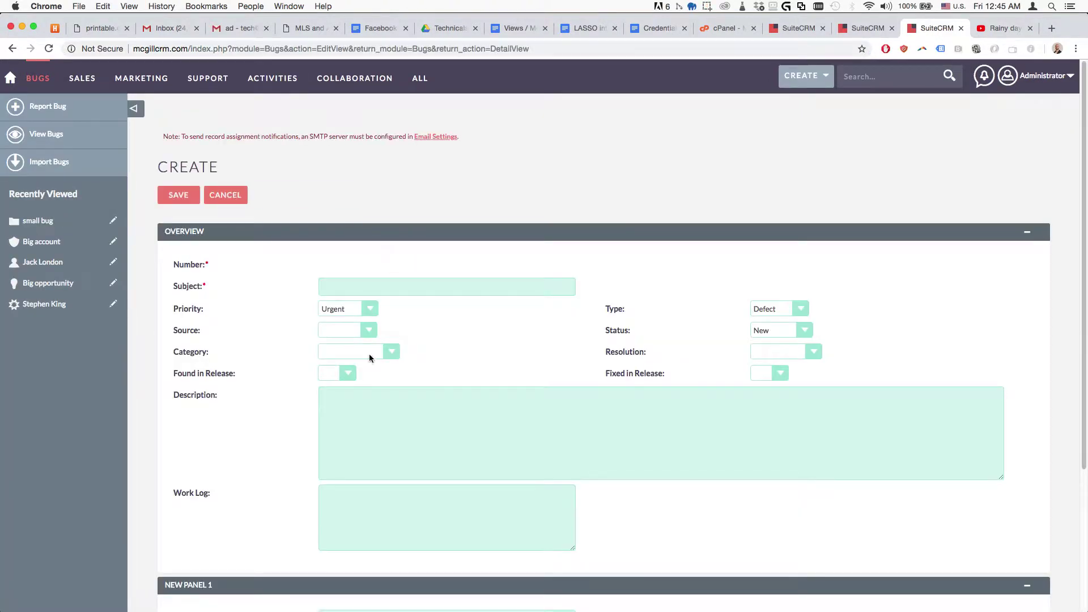
click(370, 294)
click(351, 286)
click(351, 288)
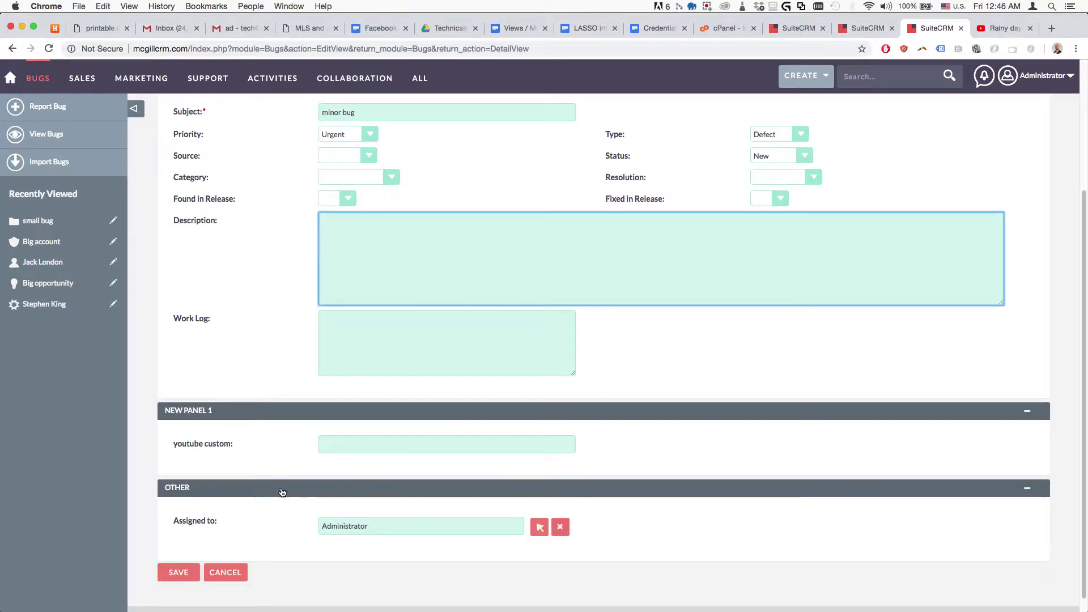
- Copy the video ID J5fLUqJcELU from the Rainy day YouTube page into the bug's youtube custom field and save the record
click(331, 446)
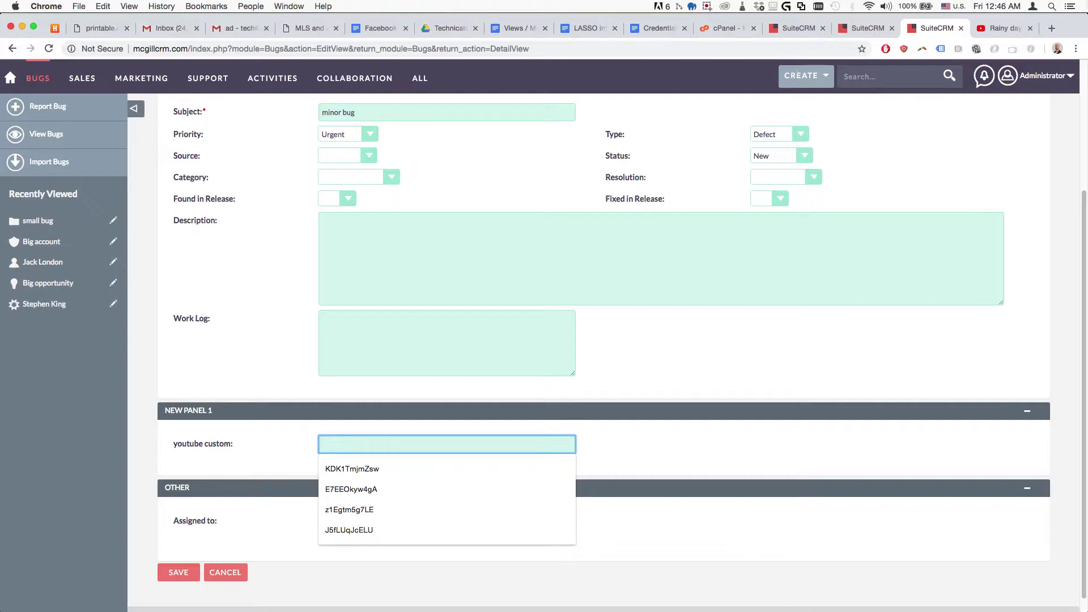
click(978, 27)
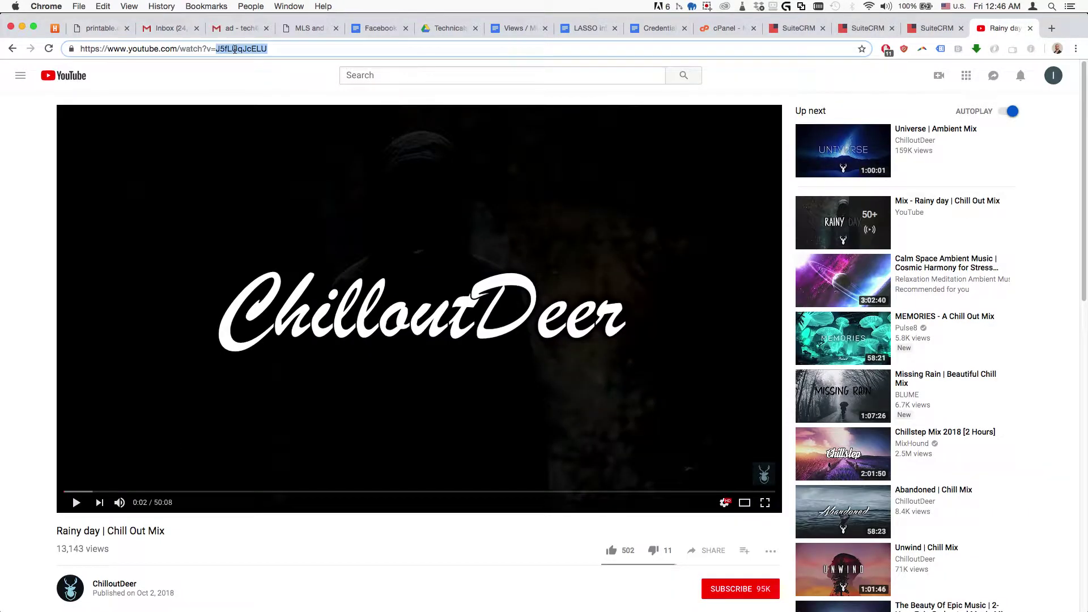
click(935, 27)
text(J5fLUqJcELU)
click(178, 572)
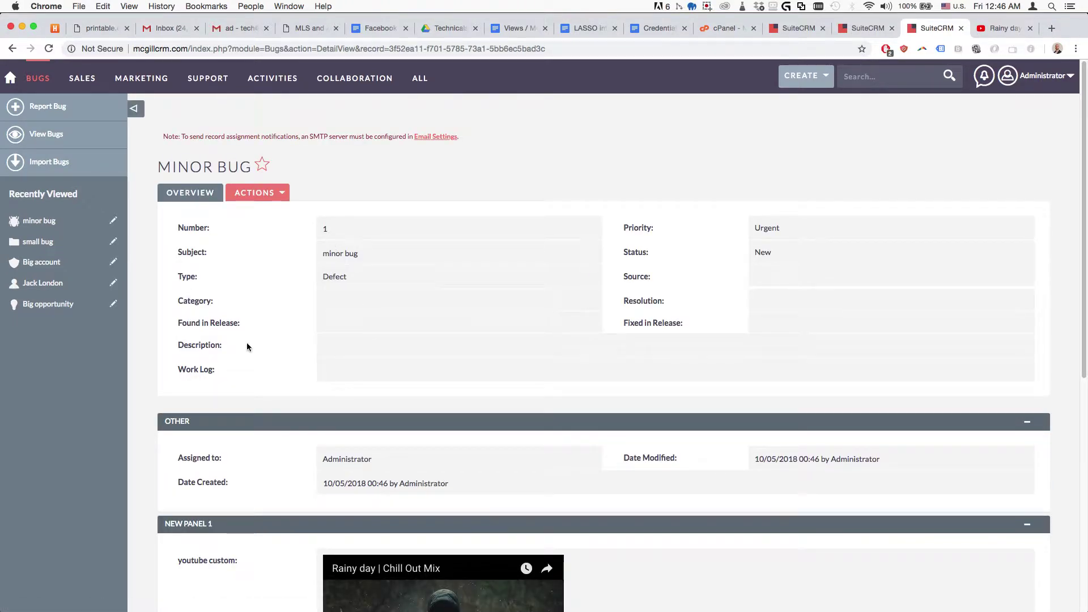
- Play the embedded video in the bug's youtube custom field briefly and pause it
scroll(253, 346, down, 5)
click(435, 429)
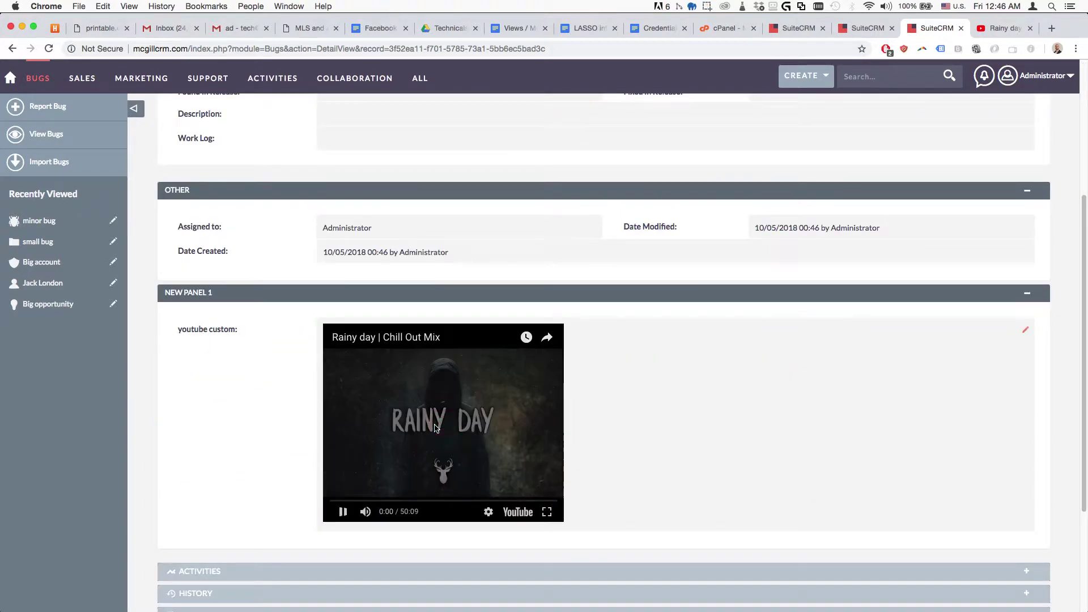
click(343, 512)
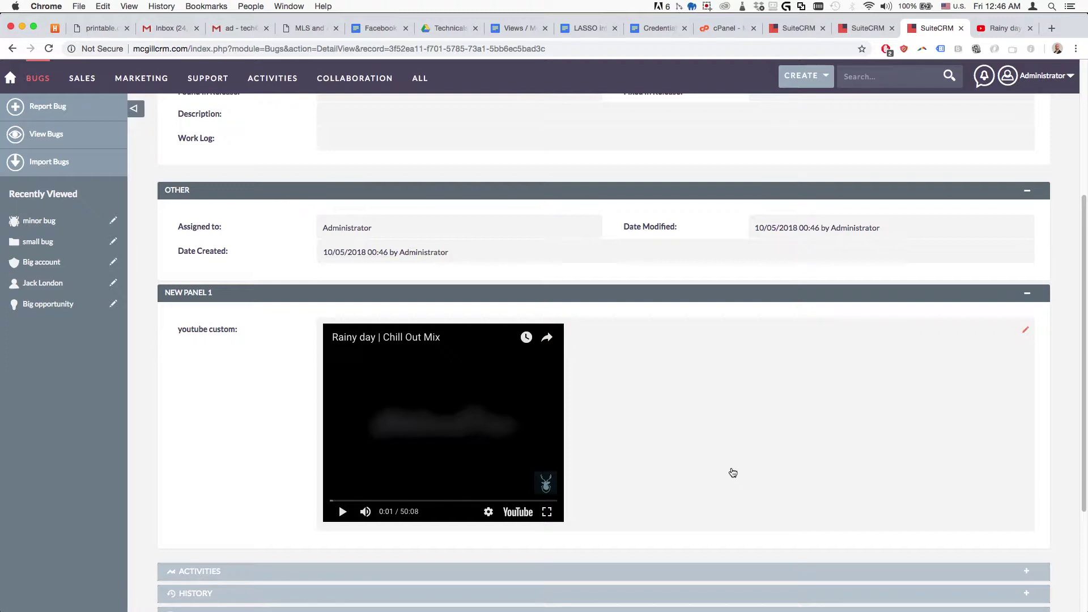
scroll(708, 473, up, 5)
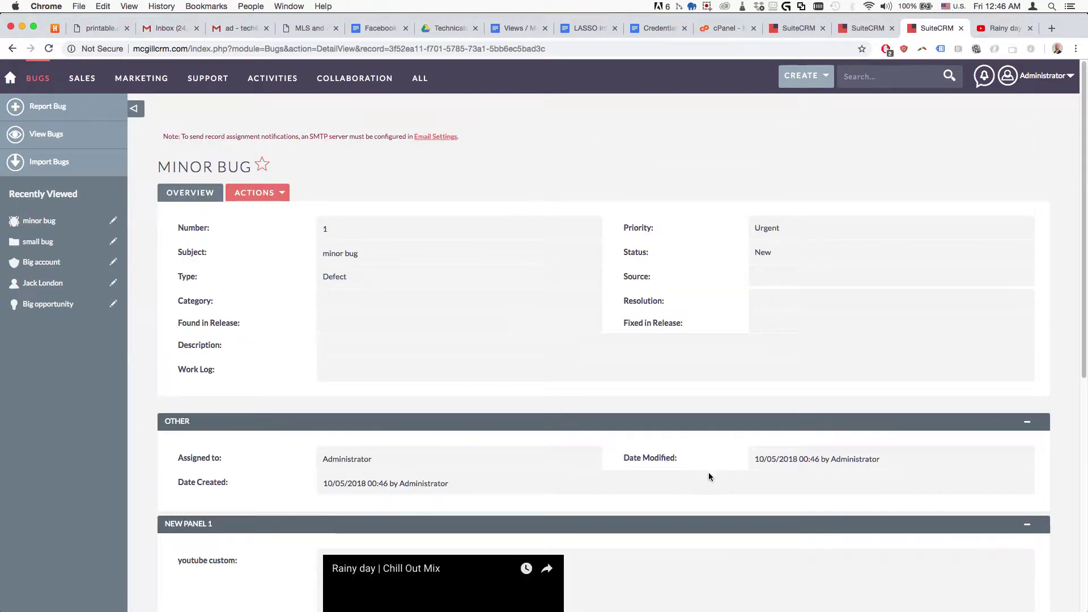
- Open SuiteCRM's Administration page, and switch to FileZilla to go to the remote folder /home/mcgillcrm/public_html/custom
click(1052, 89)
click(1014, 134)
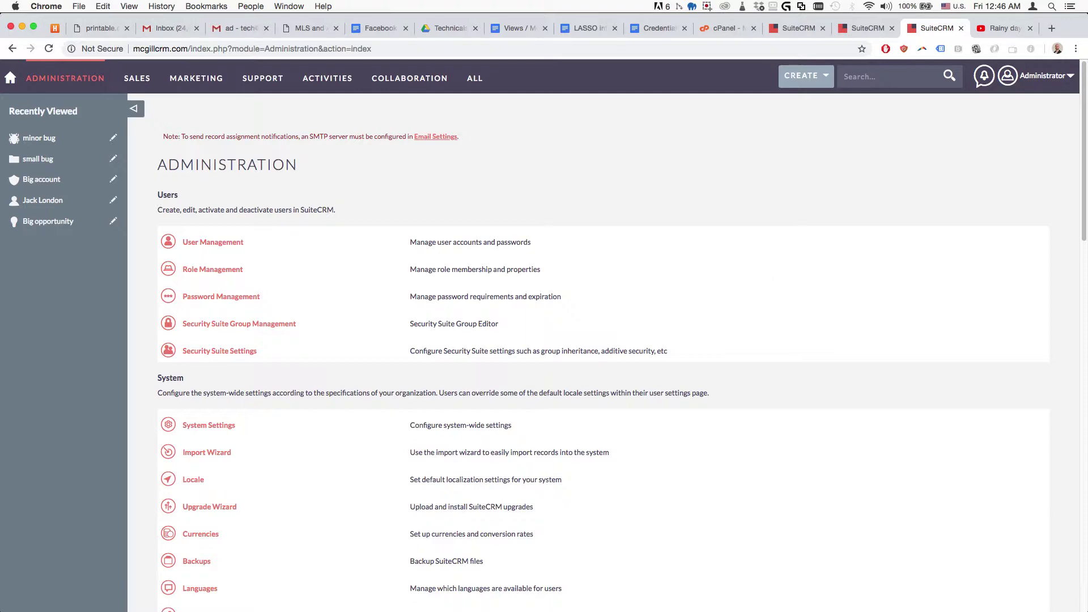
click(534, 598)
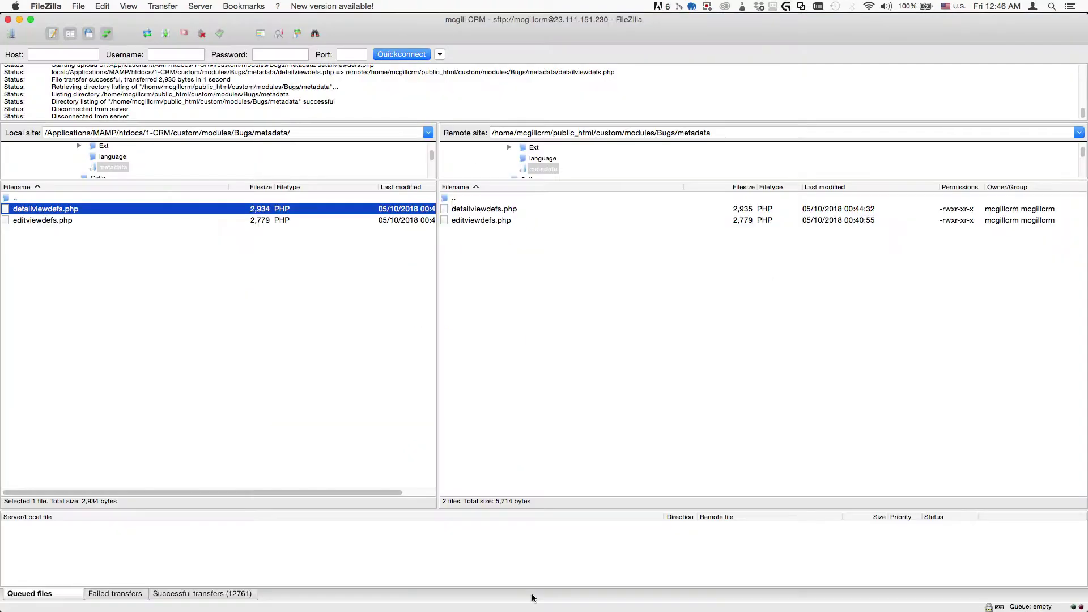
click(655, 135)
double_click(663, 133)
drag(630, 134, 906, 143)
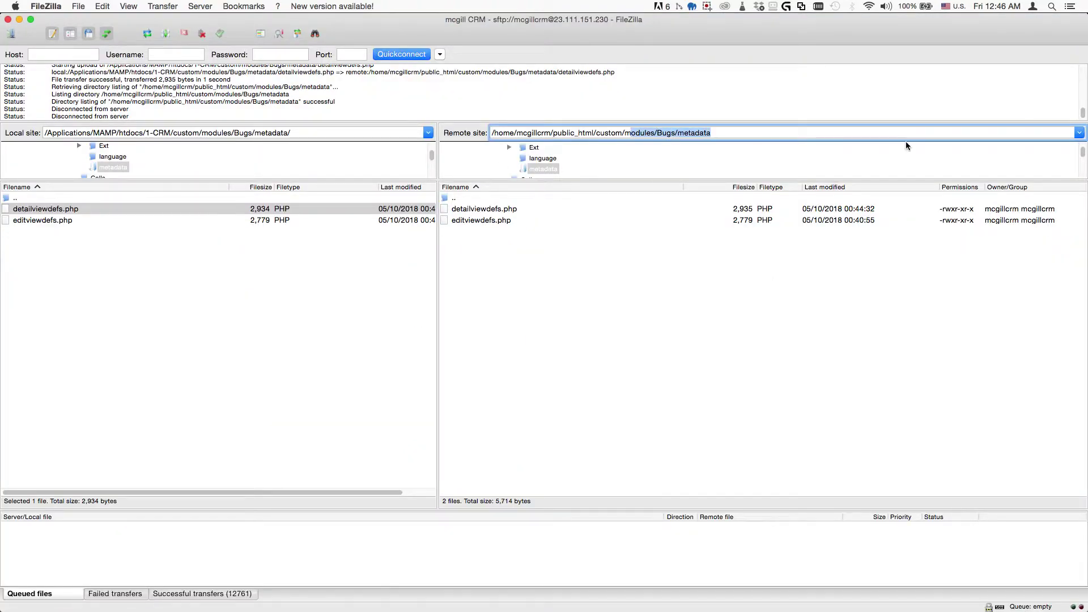
key(BackSpace)
key(BackSpace)
key(Return)
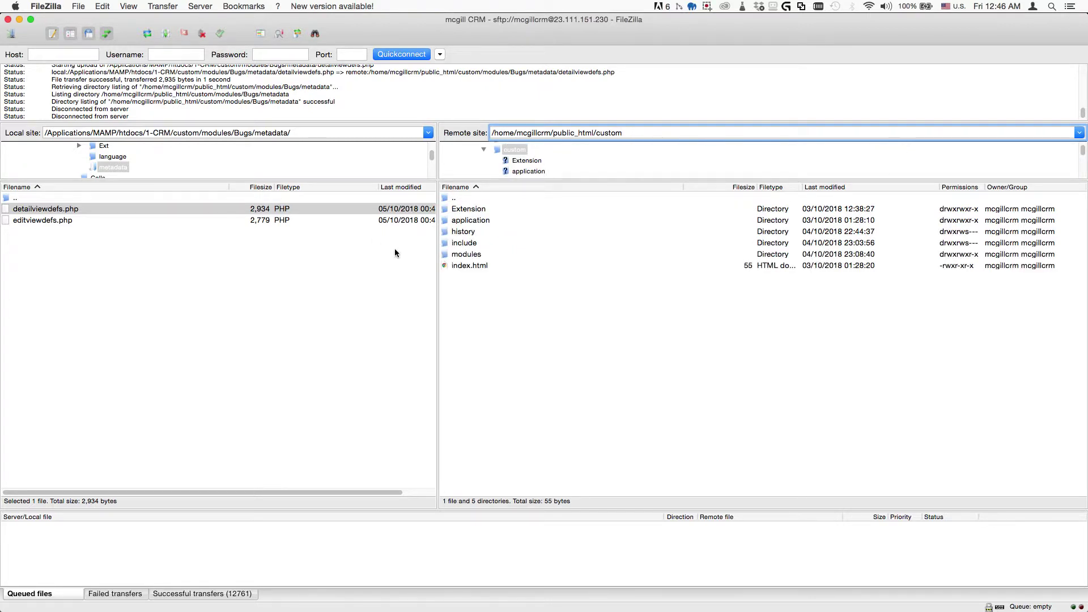
- Browse the remote site to modules/Bugs/metadata to show where the view definition files are stored
double_click(467, 254)
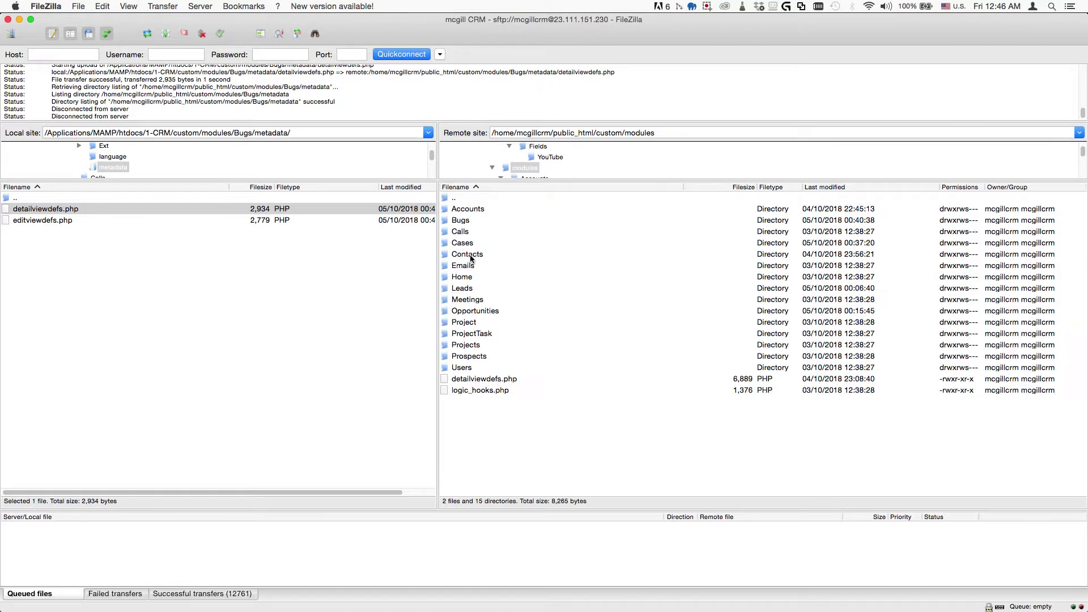
click(462, 211)
double_click(461, 220)
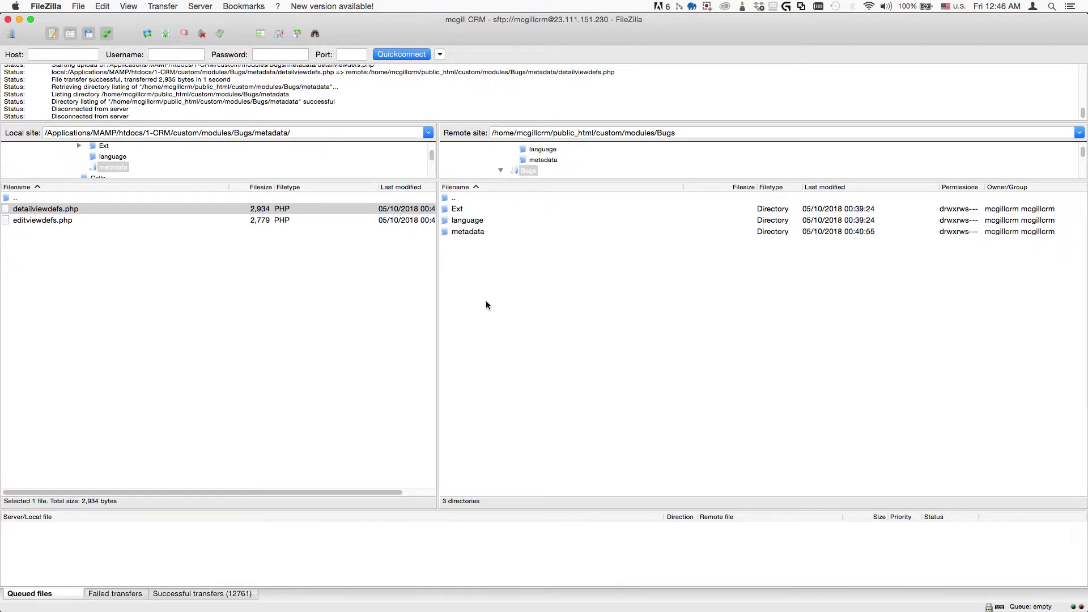
click(470, 232)
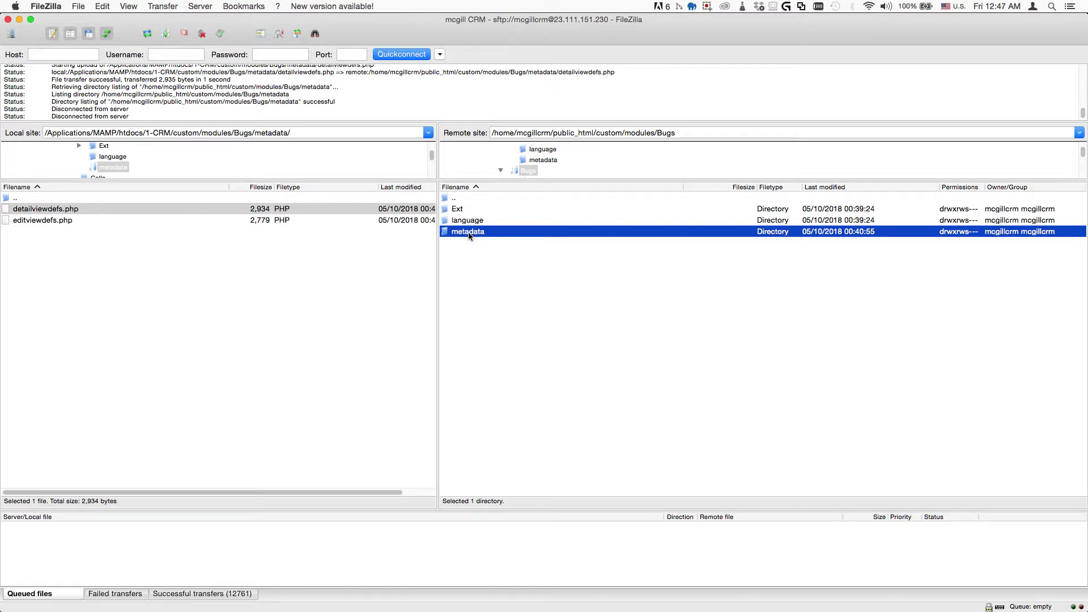
double_click(468, 233)
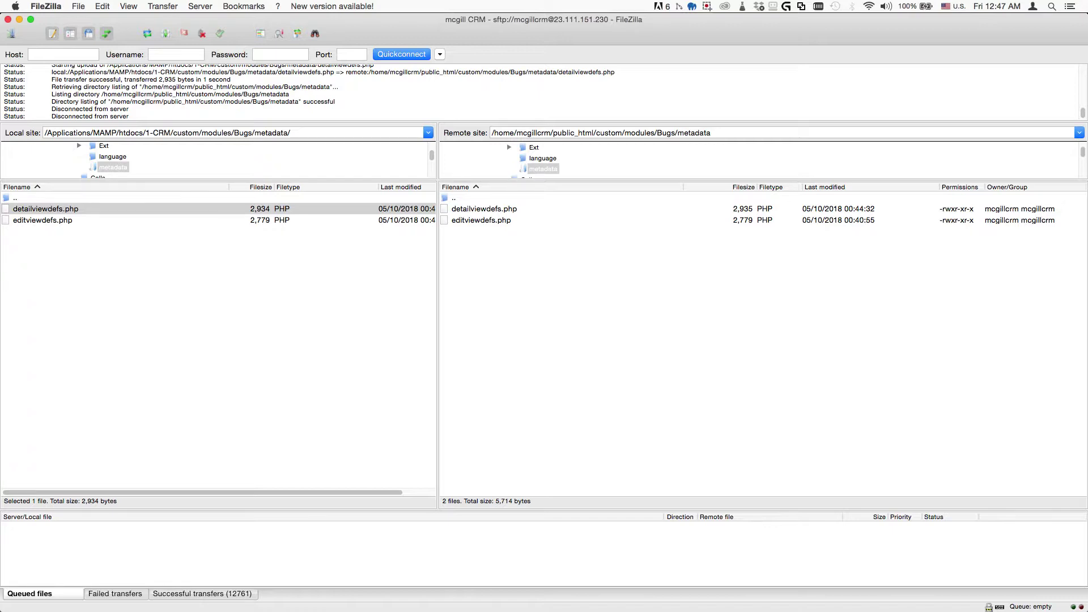
- Switch to Chrome and open the contact's record from the Contacts list in the tab that holds Studio's Contacts layouts
key(super+Tab)
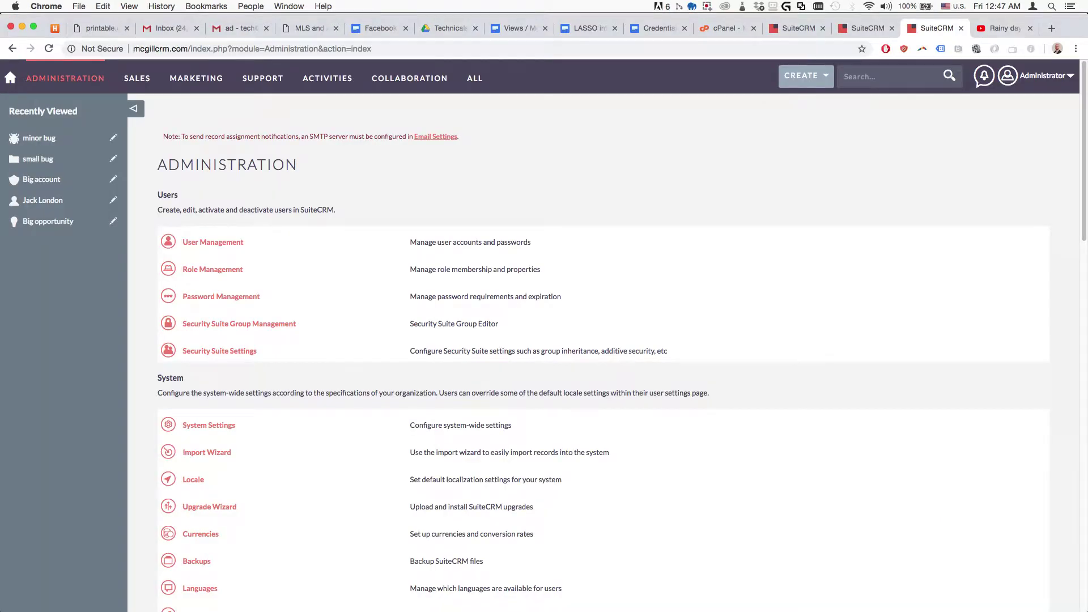
click(863, 29)
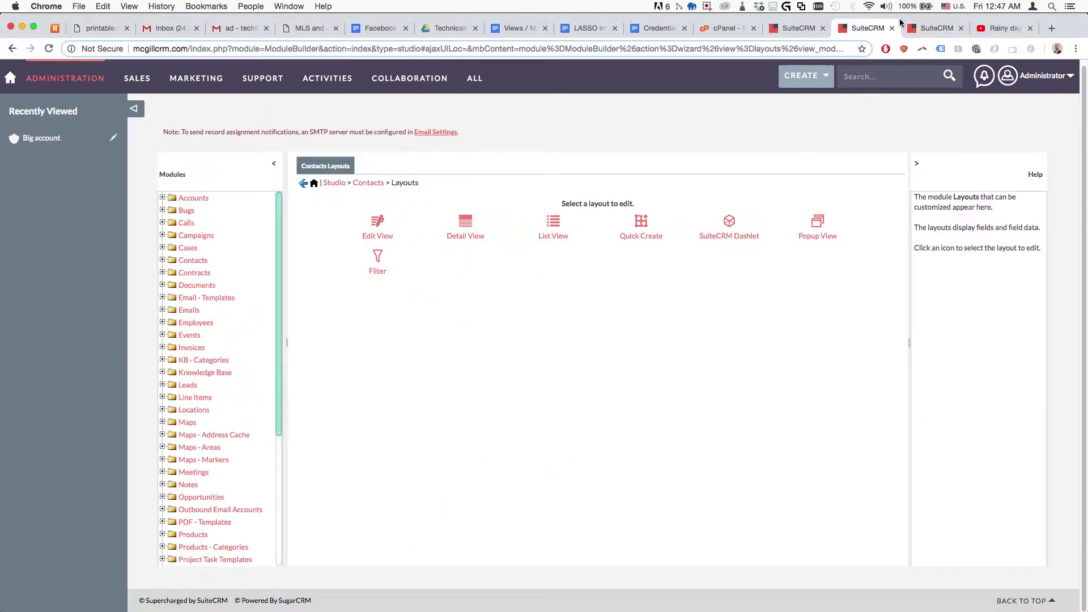
click(931, 28)
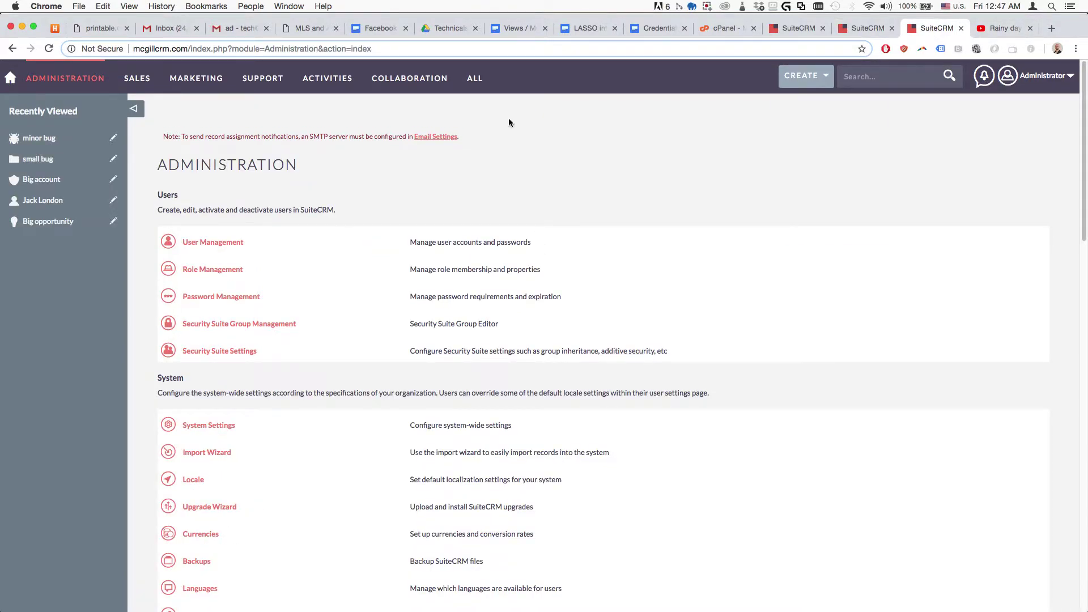
mouse_move(475, 78)
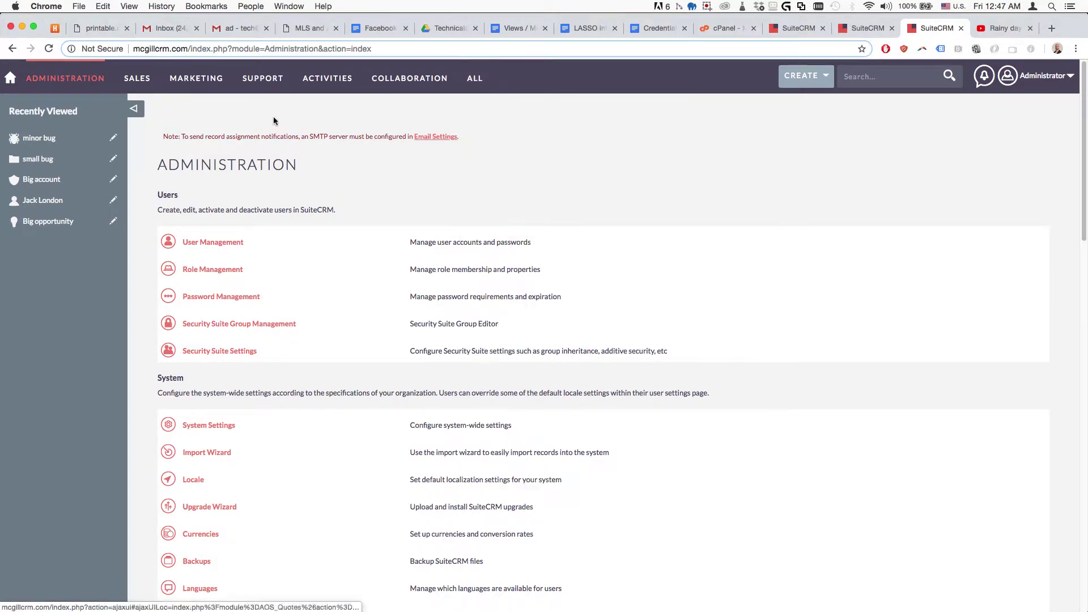
click(859, 27)
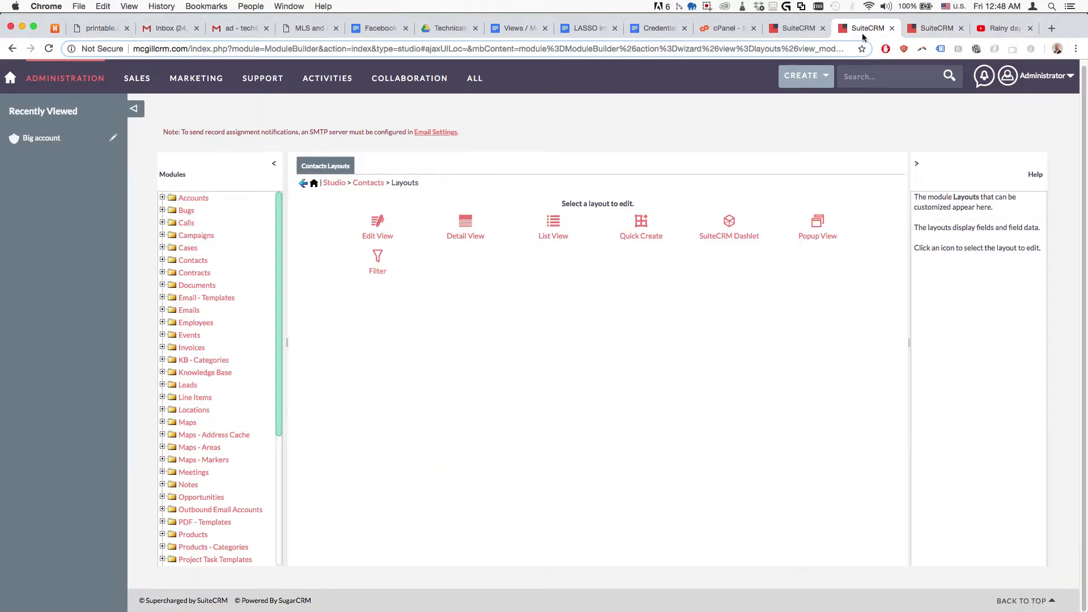
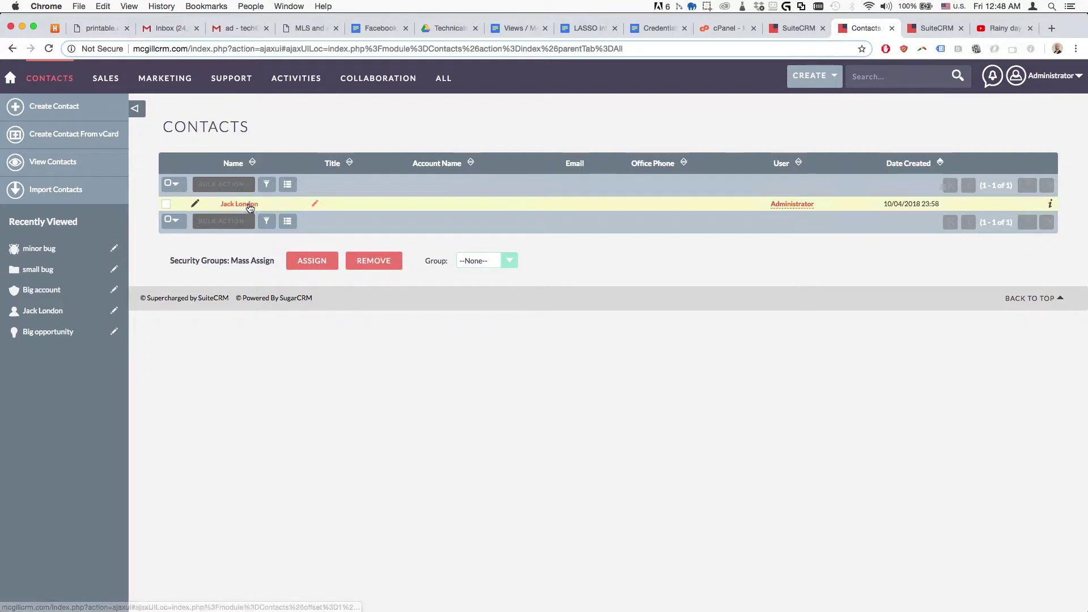
click(255, 208)
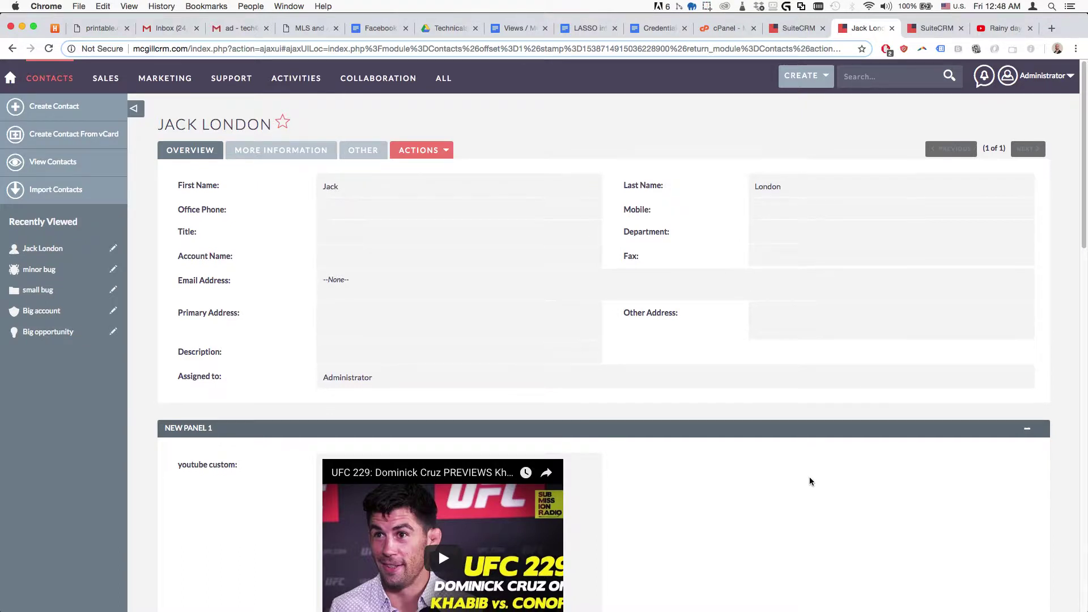
- Examine the contact's detail view, including the embedded video in the youtube custom field and the subpanels below it
scroll(810, 480, down, 3)
scroll(809, 481, down, 8)
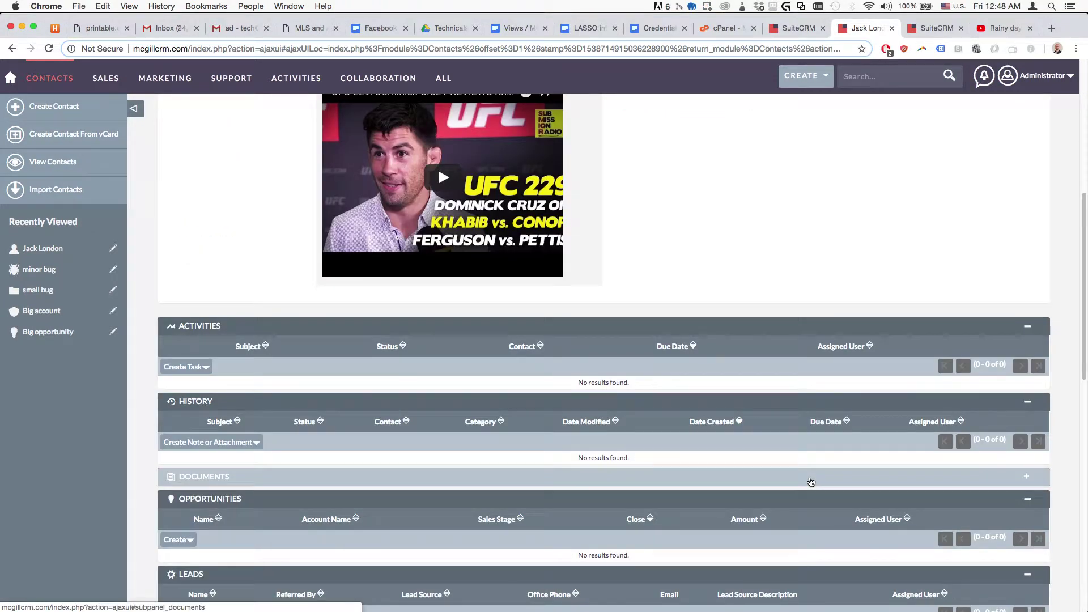
scroll(810, 482, up, 10)
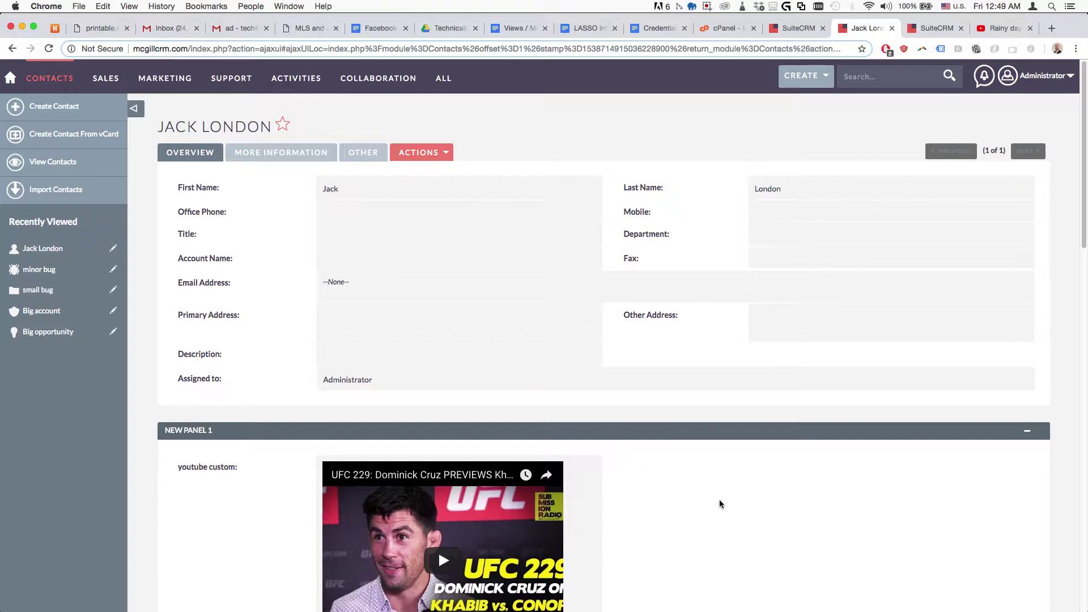
scroll(719, 499, down, 3)
scroll(727, 527, down, 6)
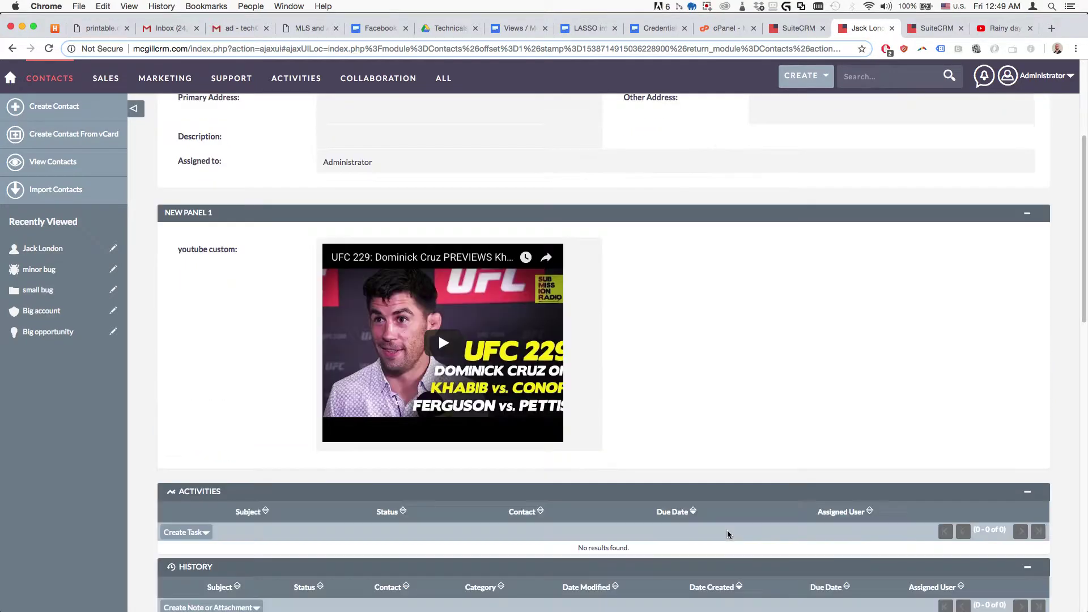
scroll(731, 535, down, 3)
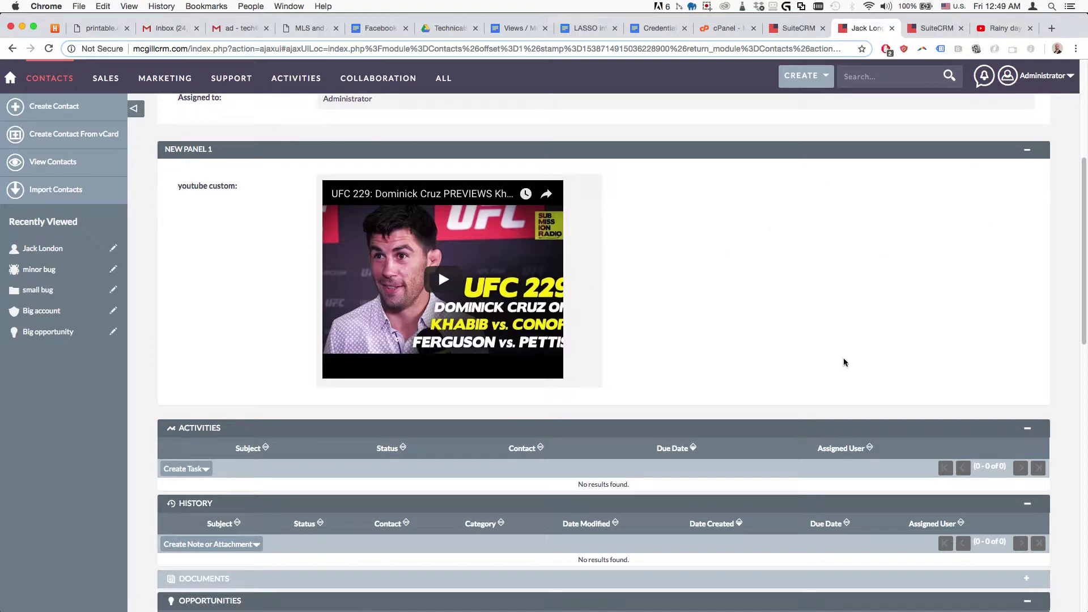
scroll(822, 376, up, 5)
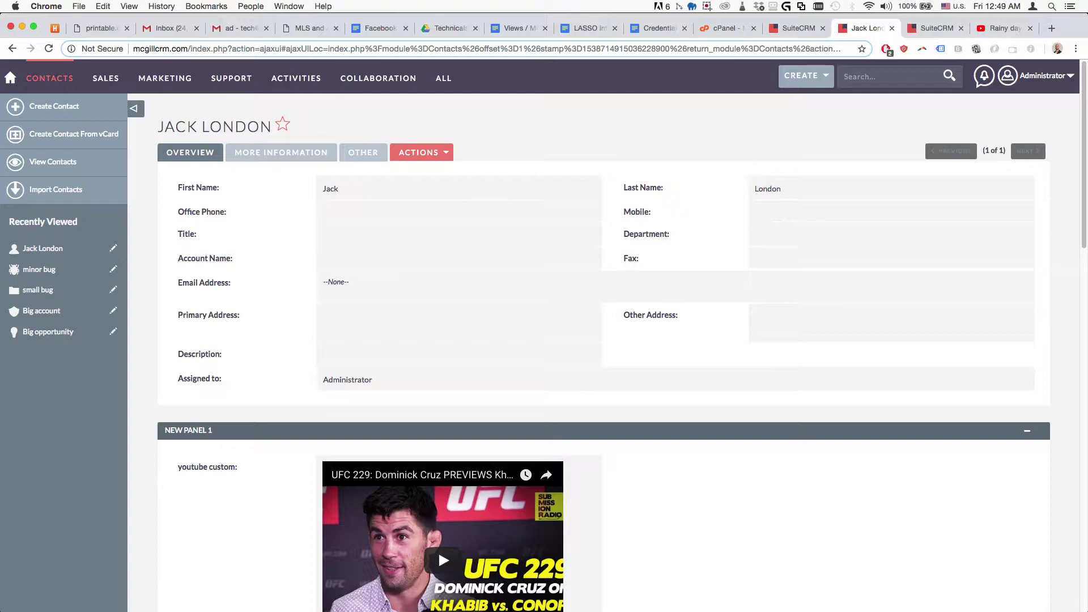
- Switch to FileZilla and browse the remote site to /home/mcgillcrm/public_html/custom/include/SugarFields/Fields/YouTube
key(super+Tab)
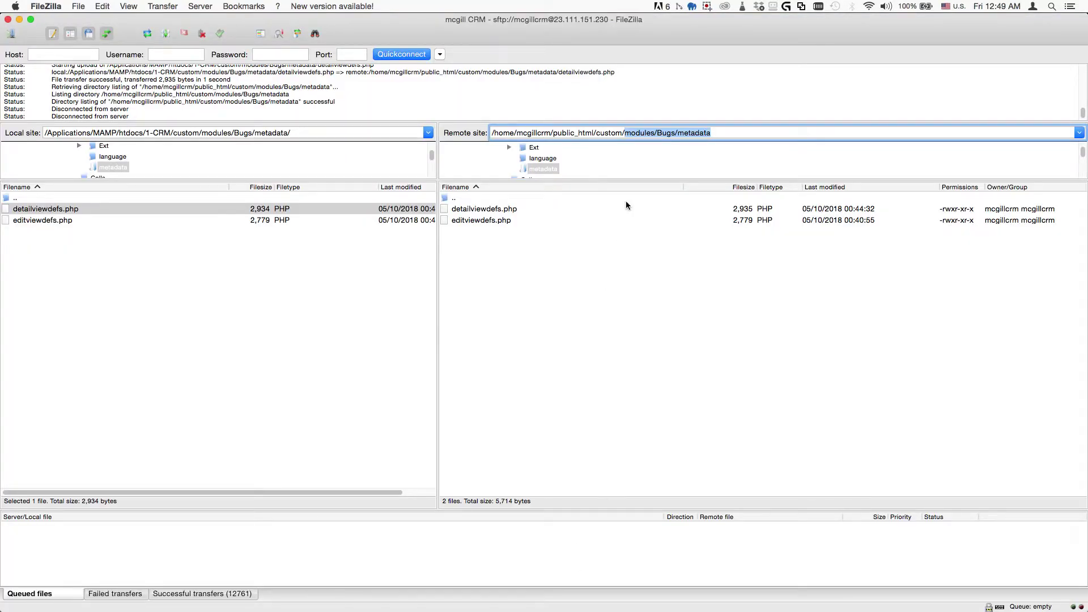
drag(625, 133, 712, 133)
key(BackSpace)
key(Return)
double_click(452, 242)
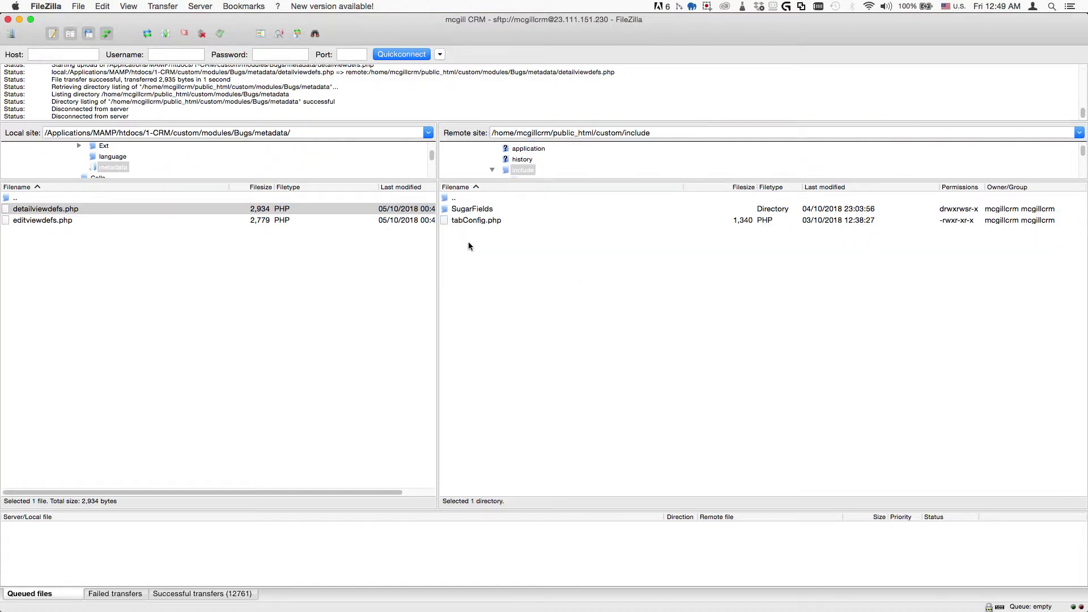
double_click(481, 209)
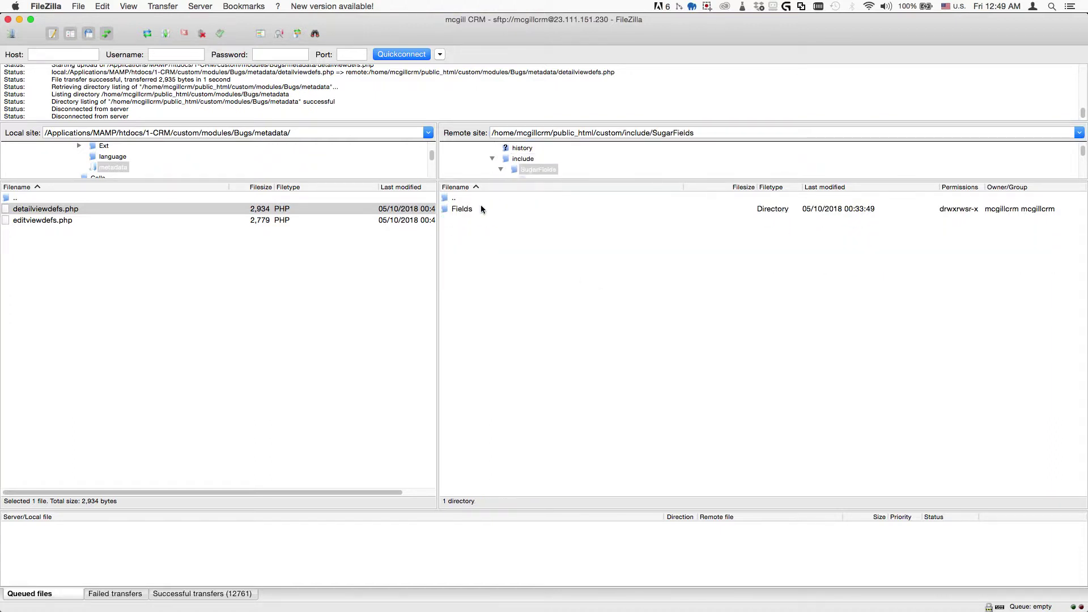
double_click(474, 208)
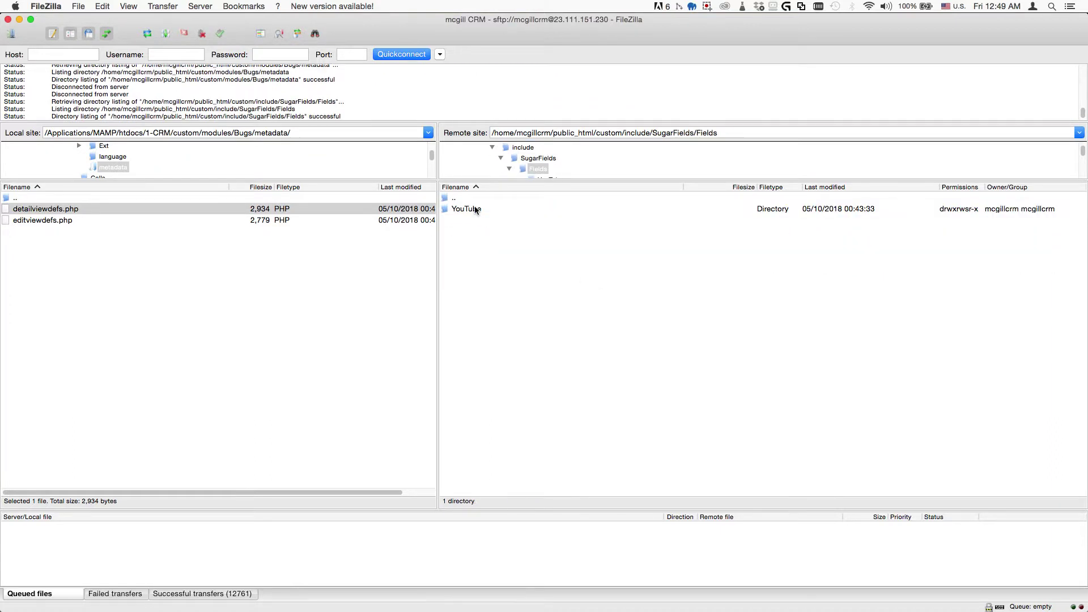
click(468, 210)
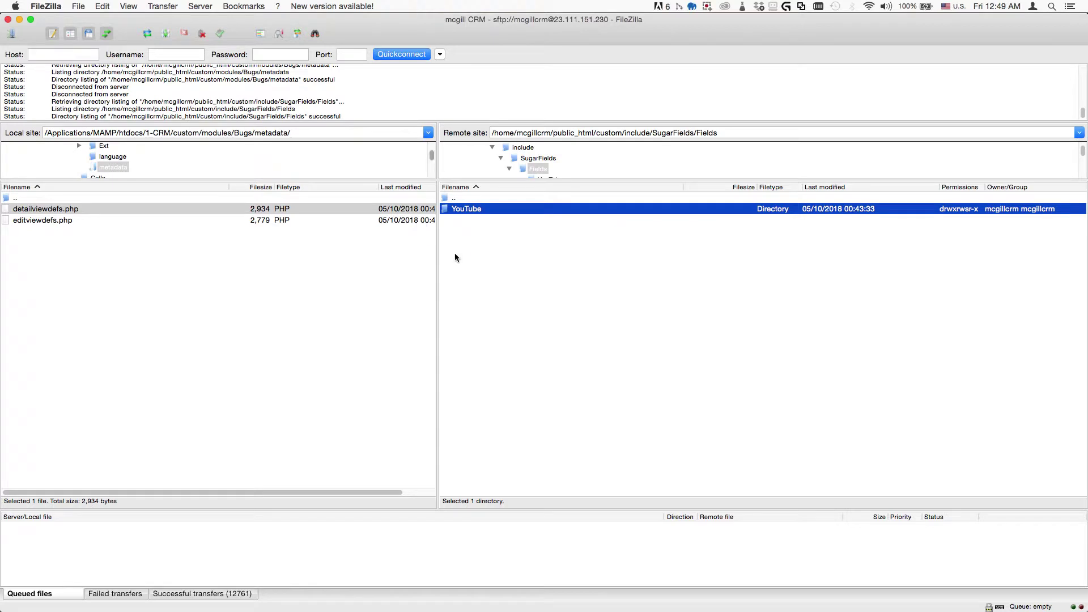
double_click(461, 210)
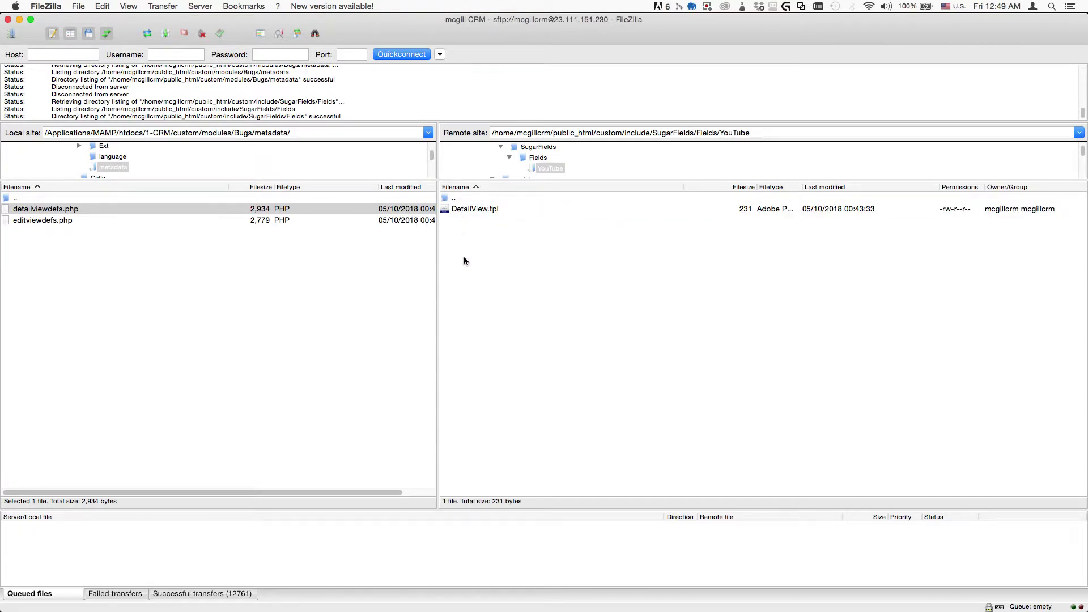
- Open the remote DetailView.tpl file from the YouTube folder for viewing in Sublime Text
click(462, 210)
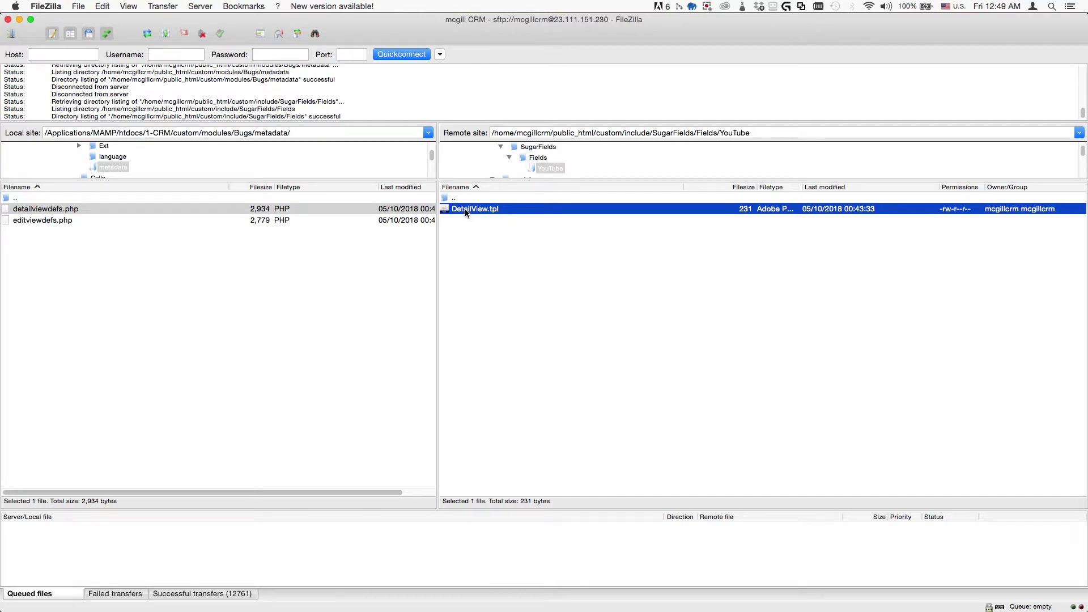
right_click(462, 209)
click(454, 236)
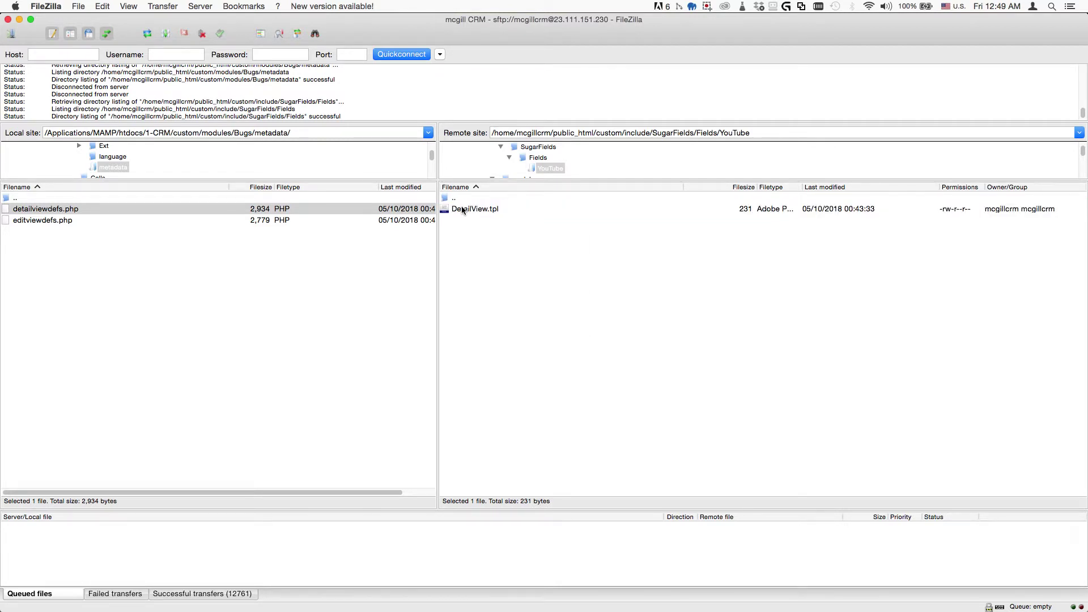
click(461, 208)
click(497, 241)
click(473, 210)
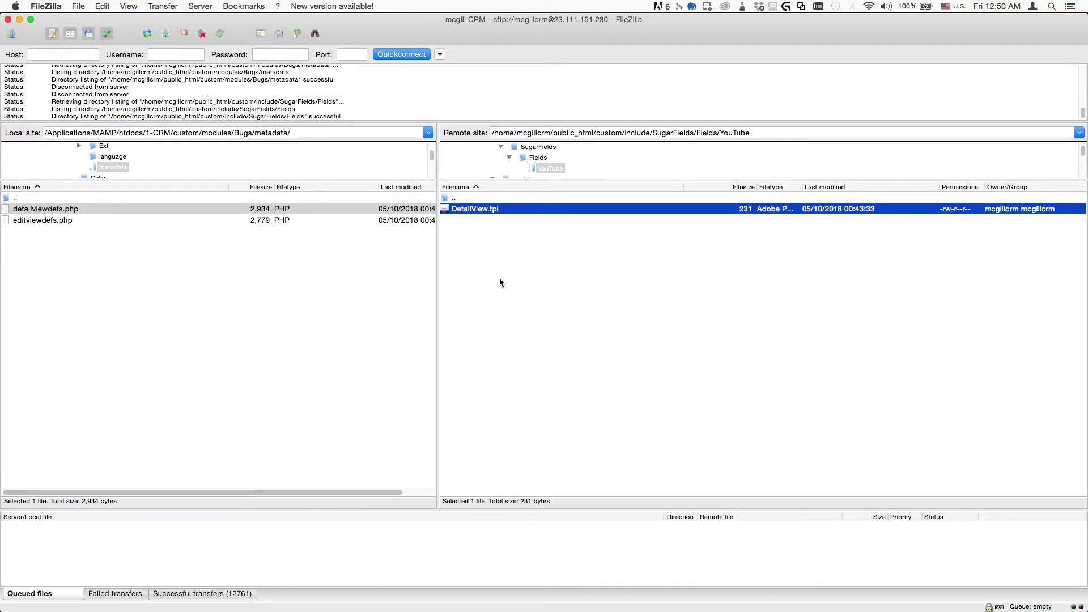
click(482, 249)
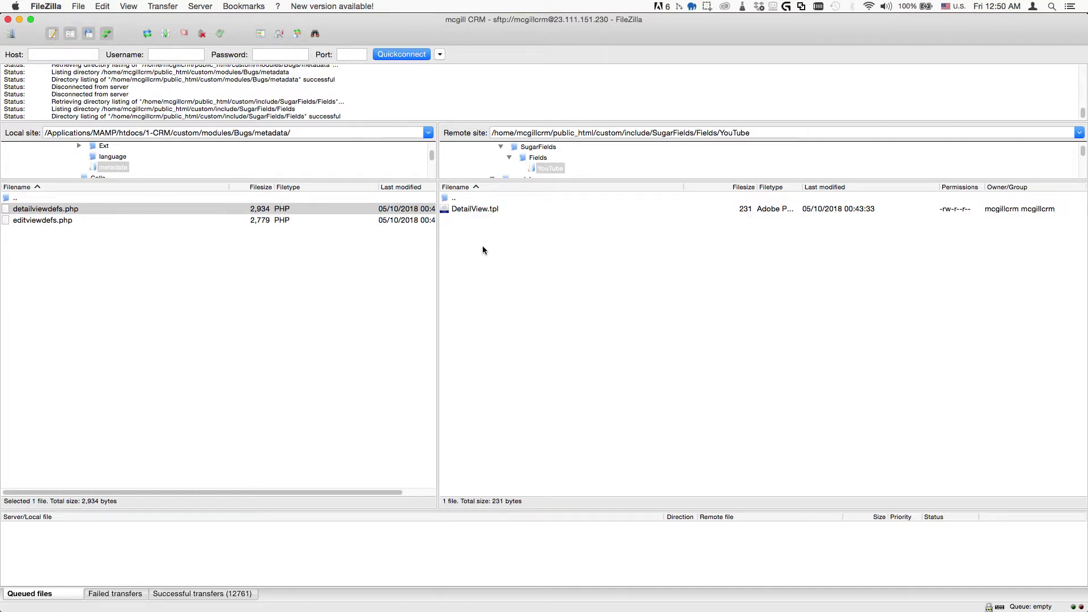
click(471, 213)
click(481, 264)
click(473, 209)
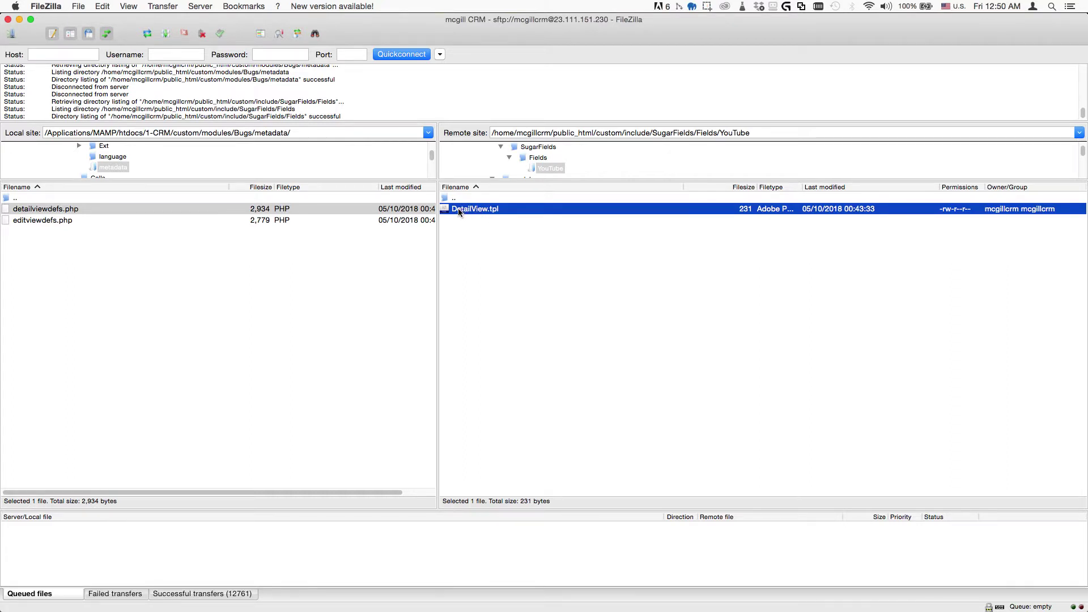
right_click(458, 209)
click(485, 231)
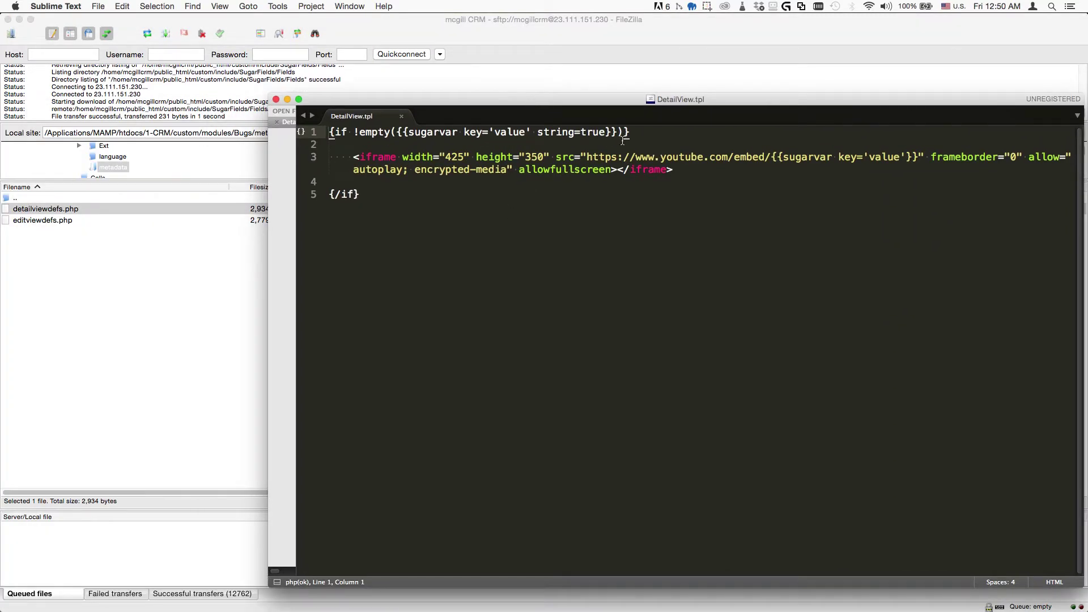
- Highlight the template's opening !empty condition and compare it with the embedded video on the contact's record in Chrome, returning to Sublime Text
shift+click(628, 133)
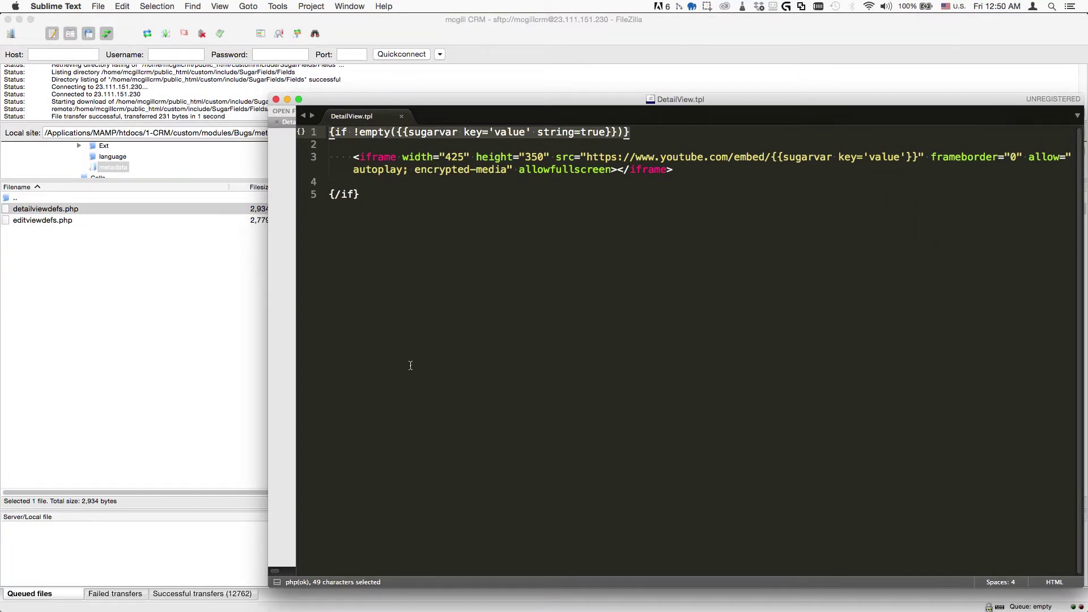
key(super+Tab)
scroll(400, 490, down, 5)
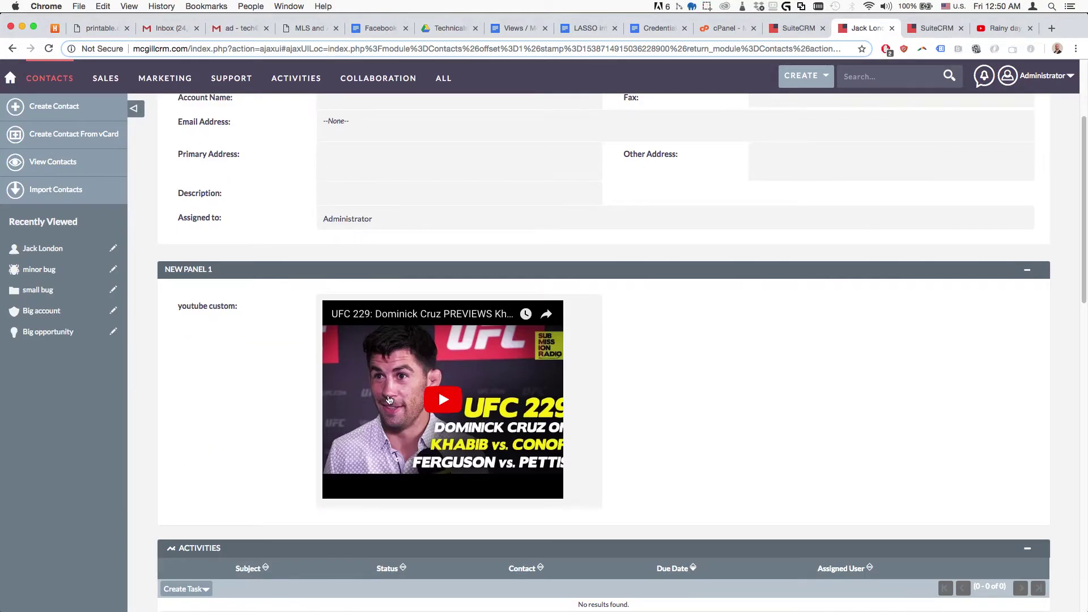
key(super+Tab)
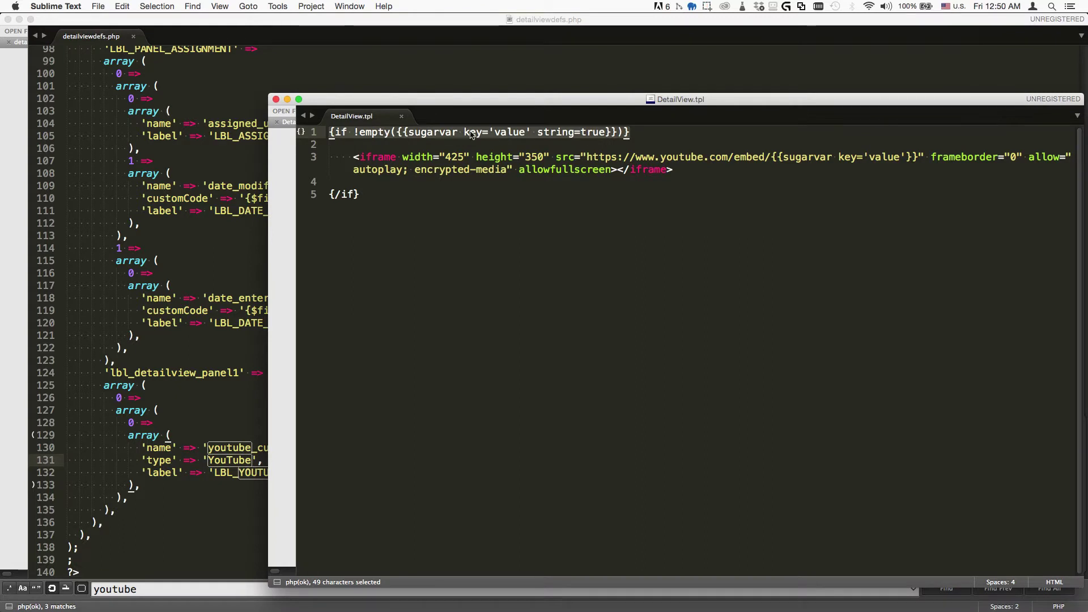
- Highlight the iframe code, its {{sugarvar key='value'}} placeholder, the !empty condition and the whole template to examine how the video is embedded
click(704, 132)
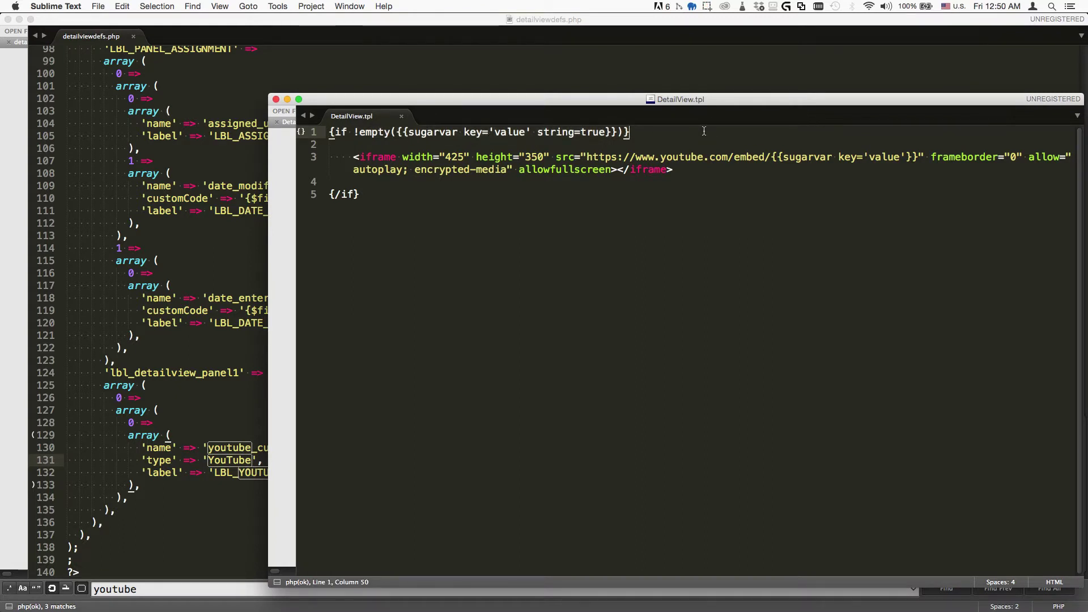
drag(674, 170, 328, 157)
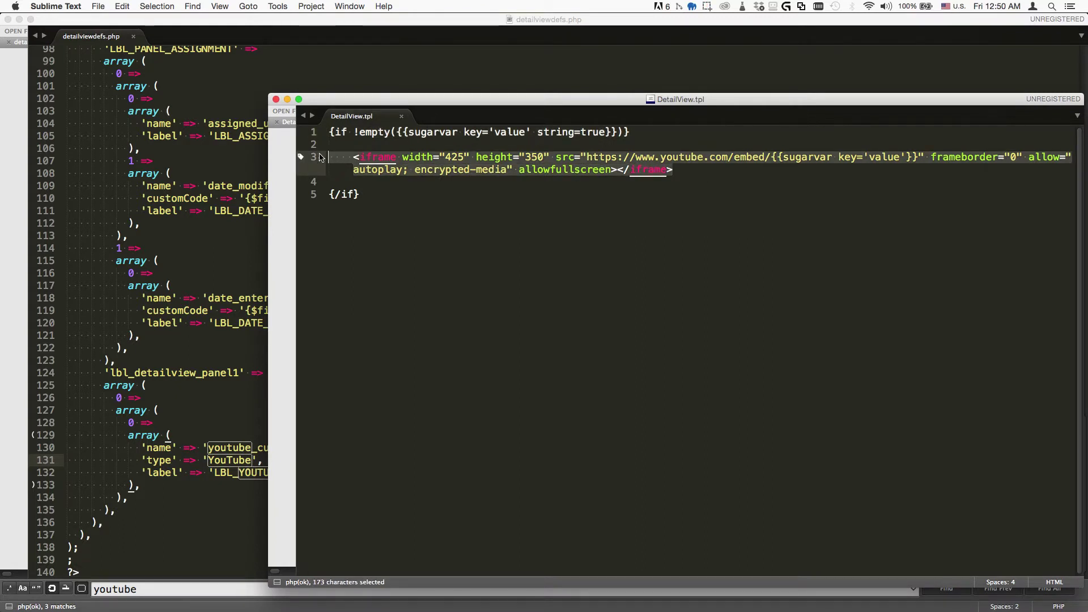
drag(772, 158, 920, 160)
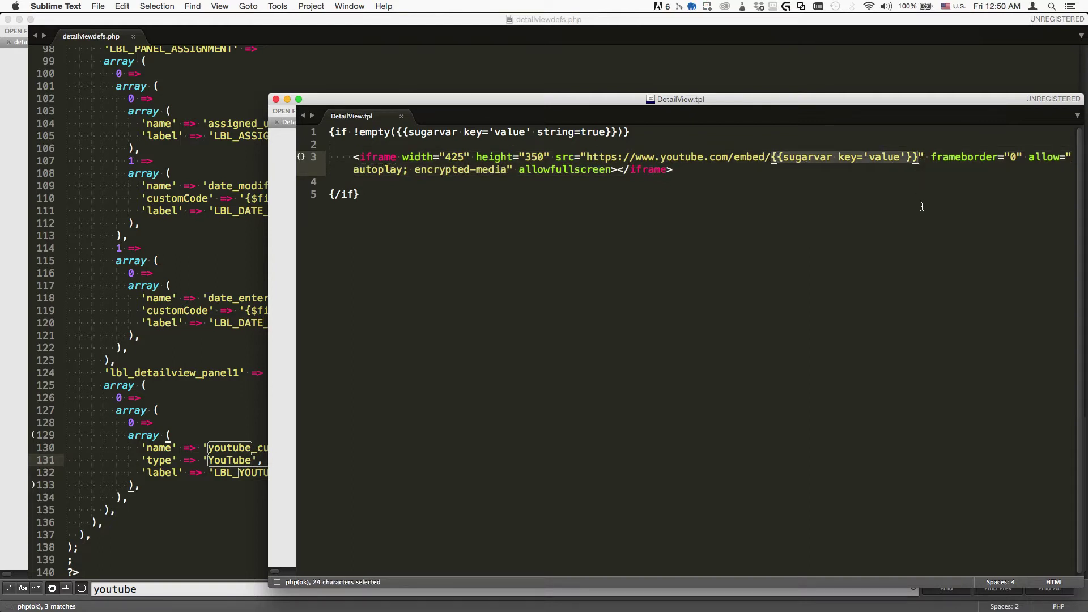
drag(652, 133, 244, 126)
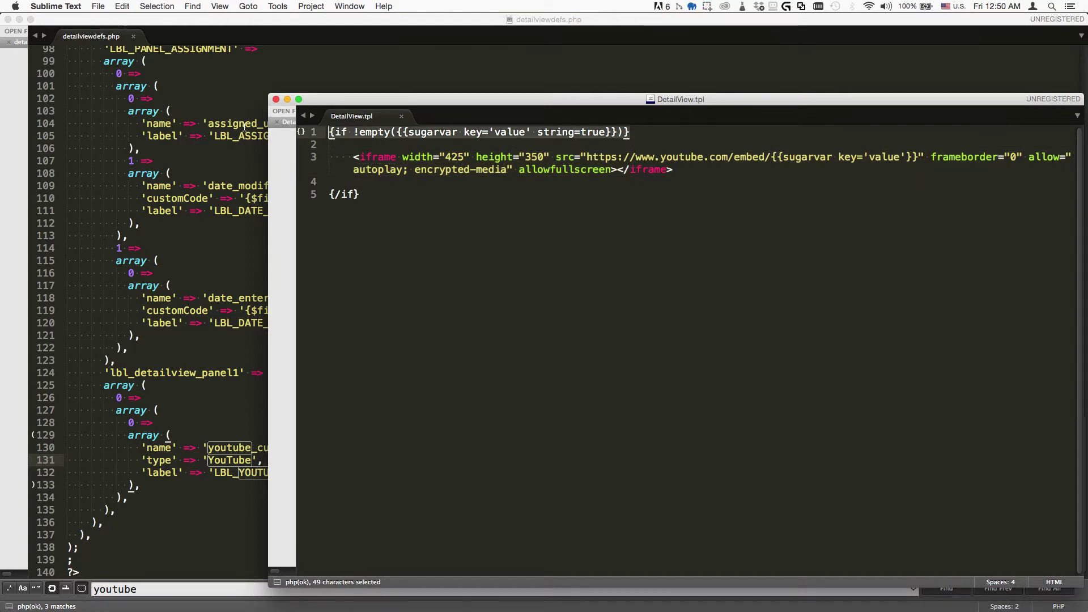
drag(386, 194, 315, 131)
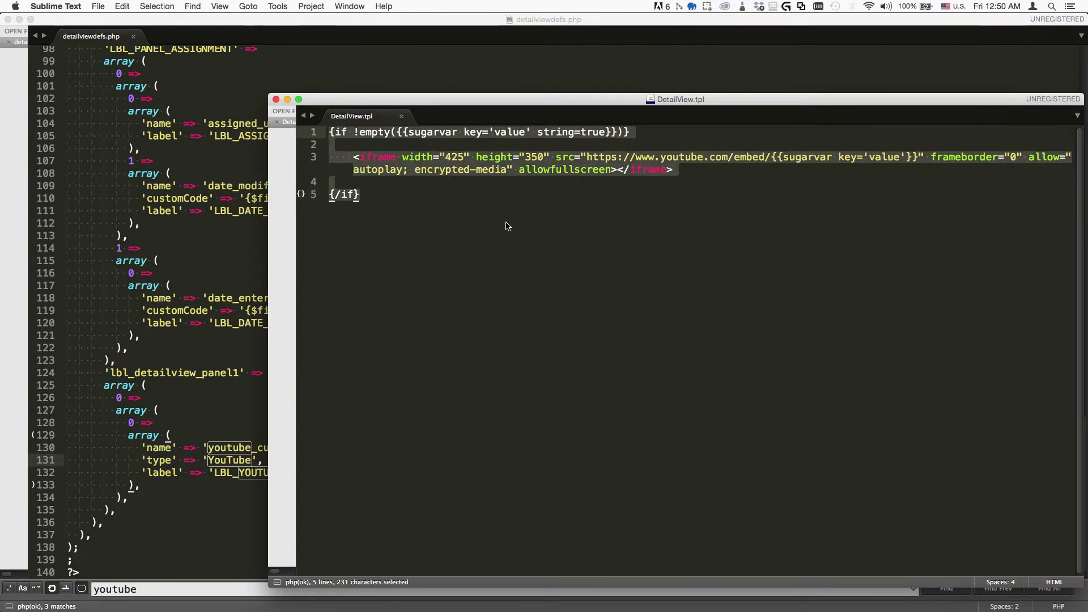
click(506, 225)
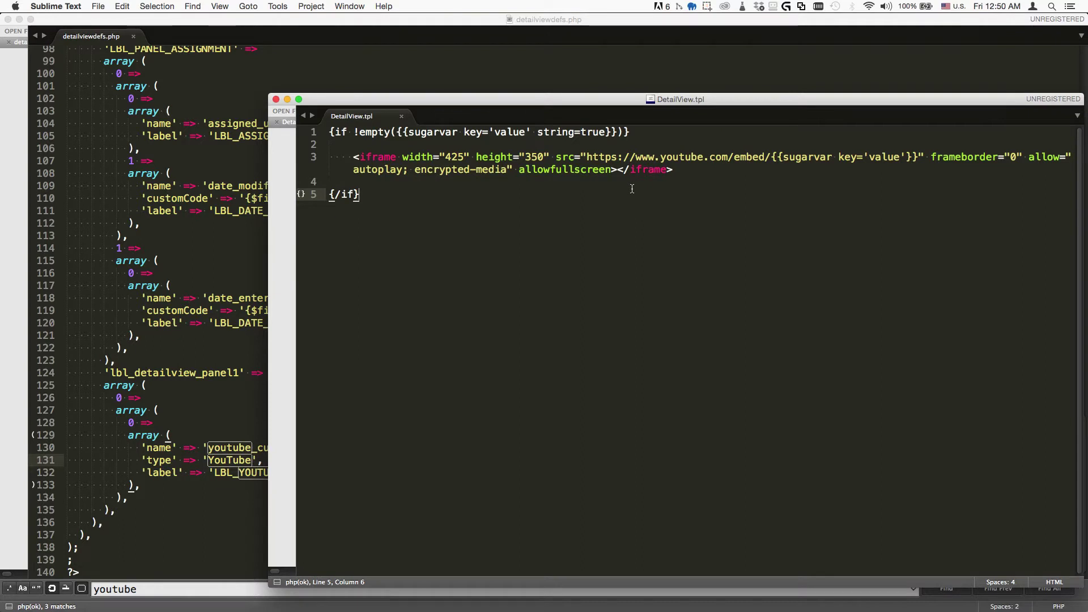
- Highlight the template's opening and closing if tags, and check them against the contact's youtube custom field in Chrome before returning to Sublime Text
drag(633, 135, 339, 135)
drag(363, 194, 450, 180)
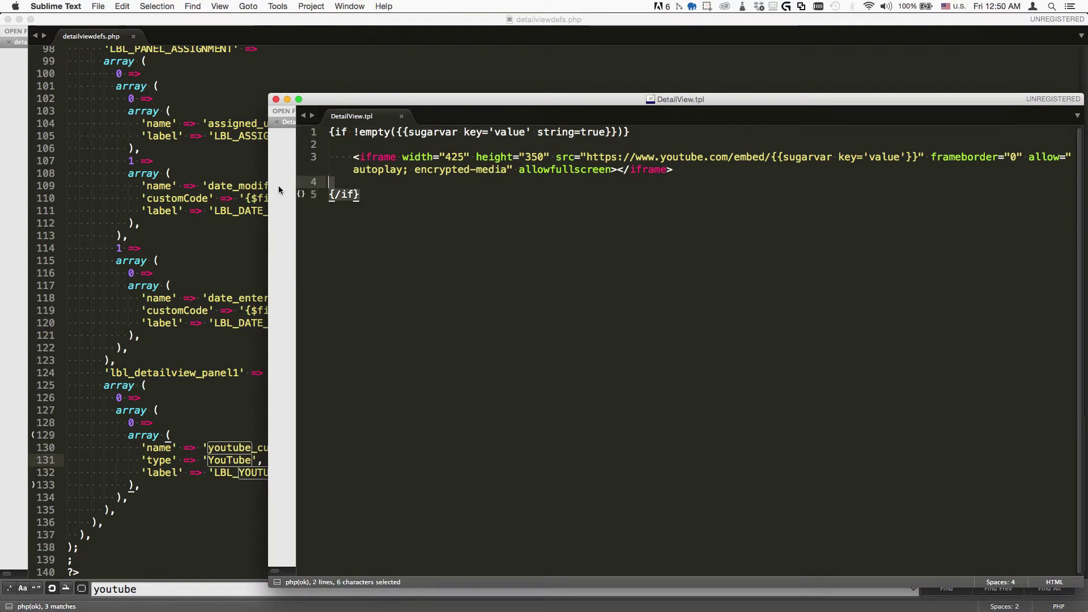
drag(643, 134, 255, 116)
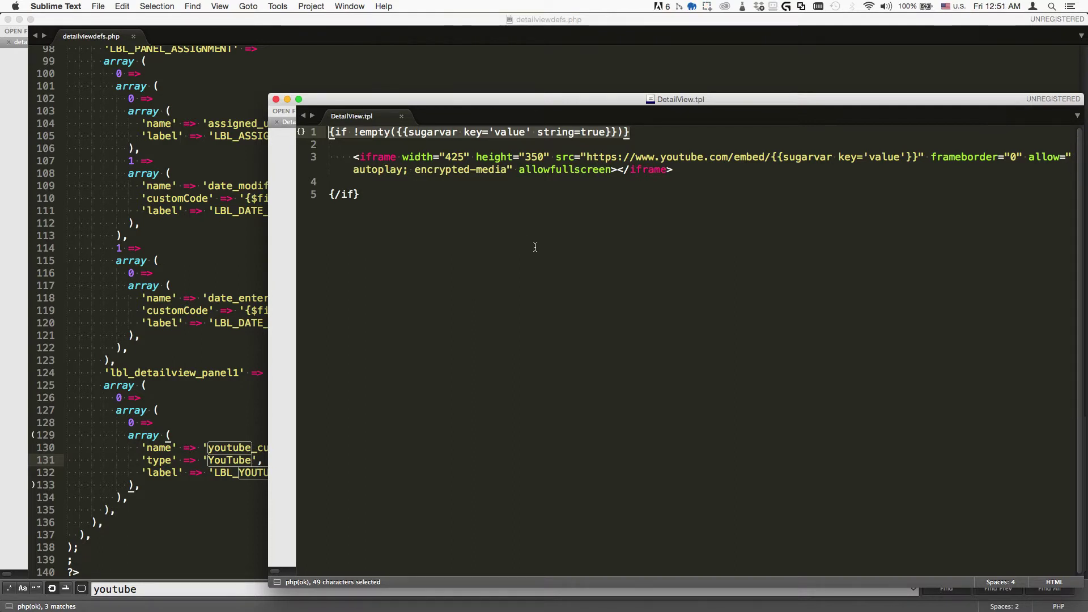
click(503, 132)
key(super+Tab)
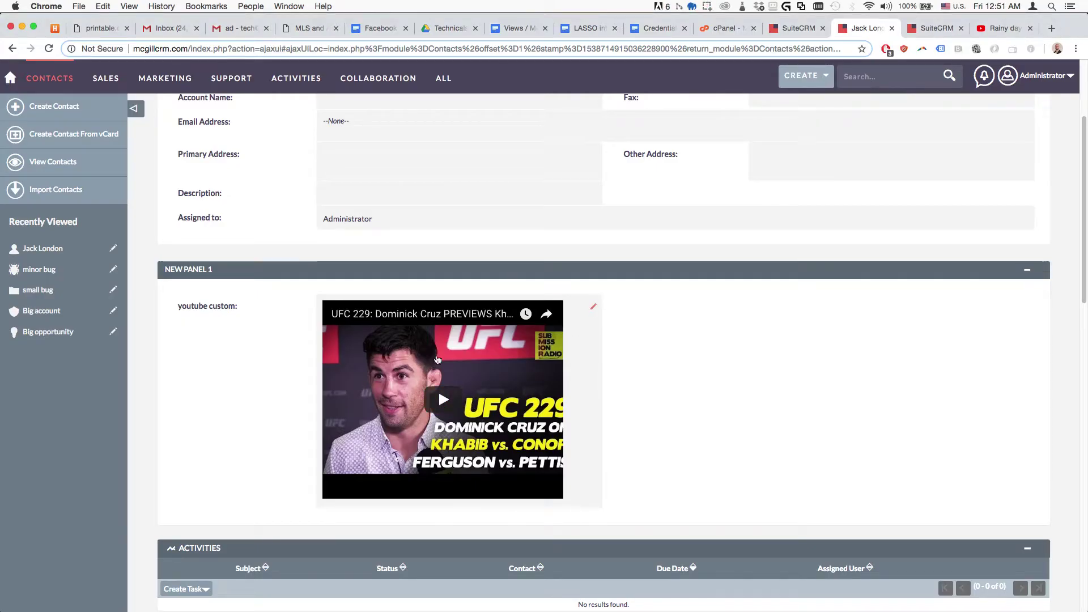
key(super+Tab)
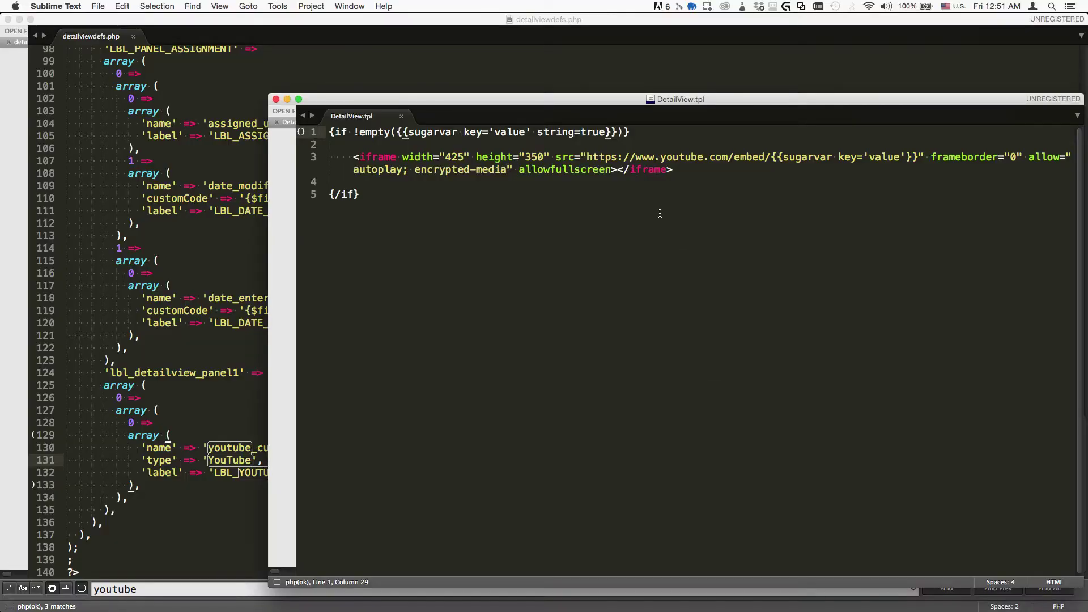
click(660, 213)
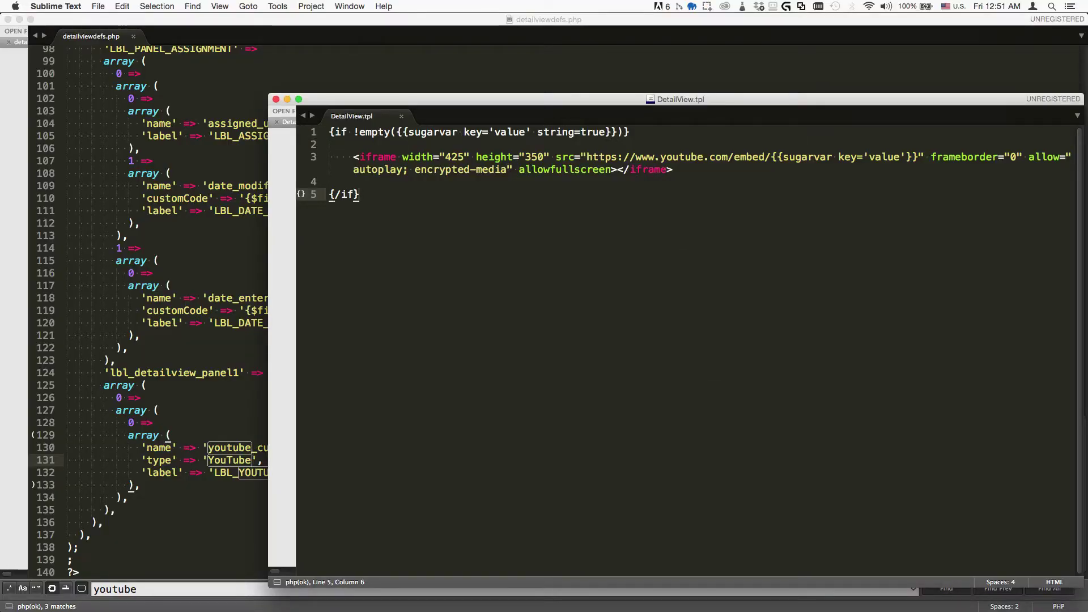
- Switch to FileZilla and go up to the remote SugarFields/Fields folder, briefly reopening YouTube to show where the template is stored
key(super+Tab)
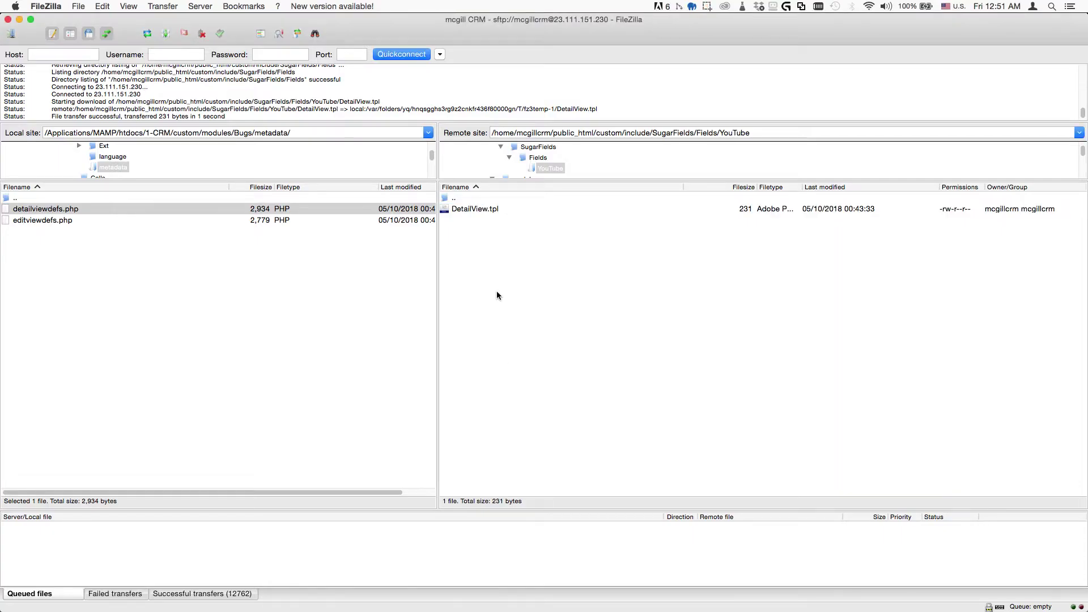
double_click(502, 198)
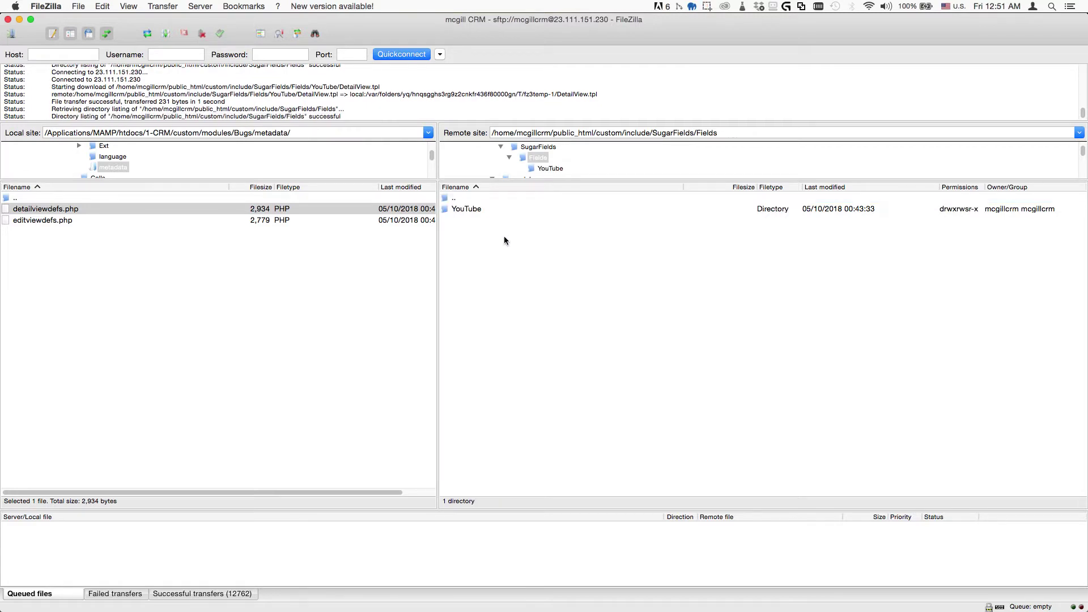
double_click(474, 209)
click(465, 202)
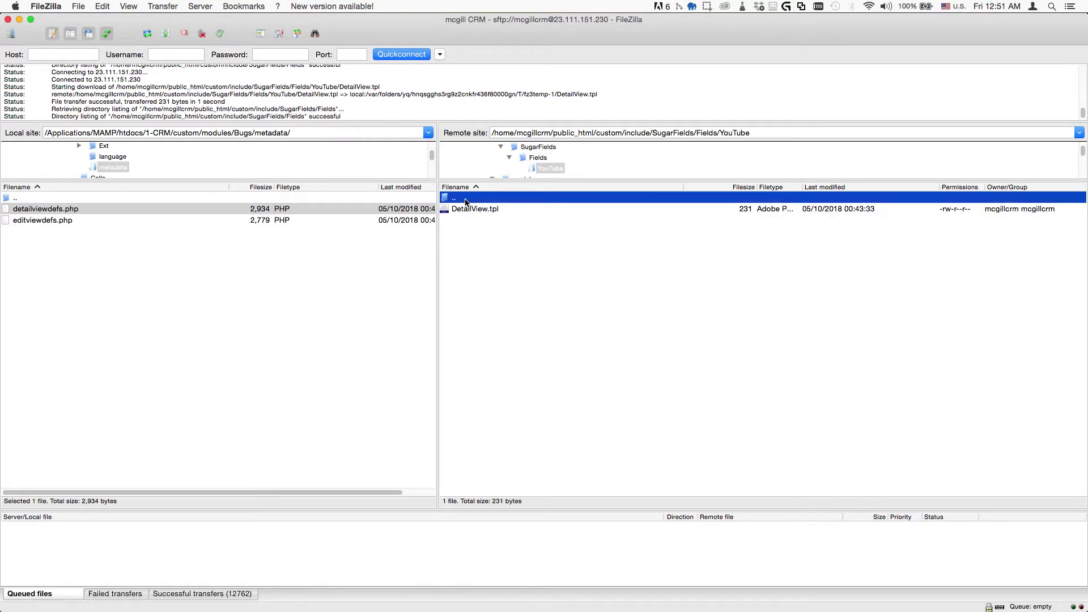
double_click(465, 201)
click(463, 210)
click(483, 245)
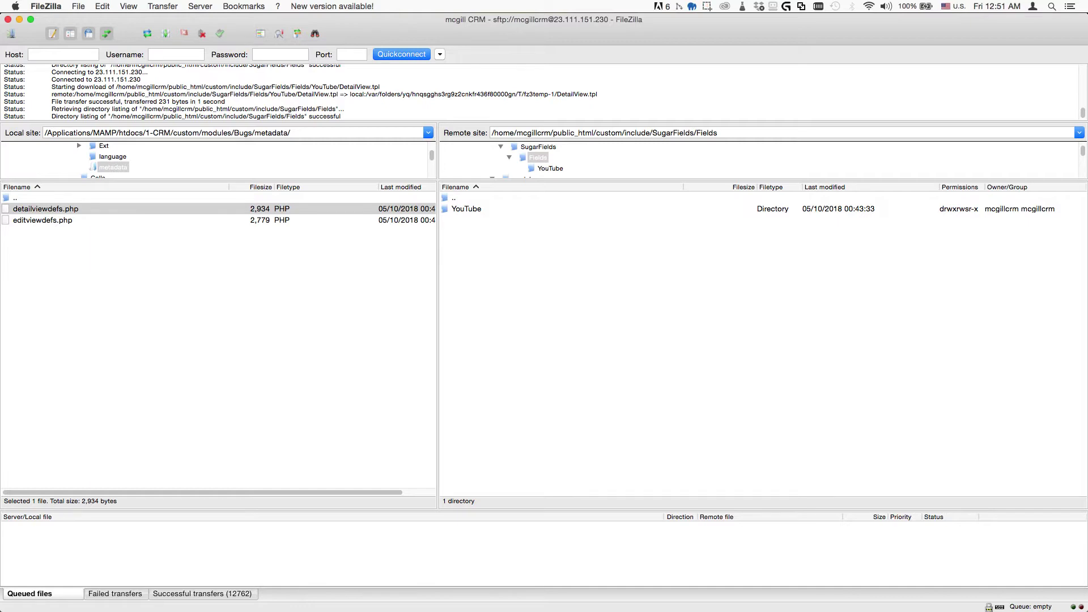
- Switch to Sublime Text and bring detailviewdefs.php forward to show the YouTube type set on the youtube_custom_c field
key(super+Tab)
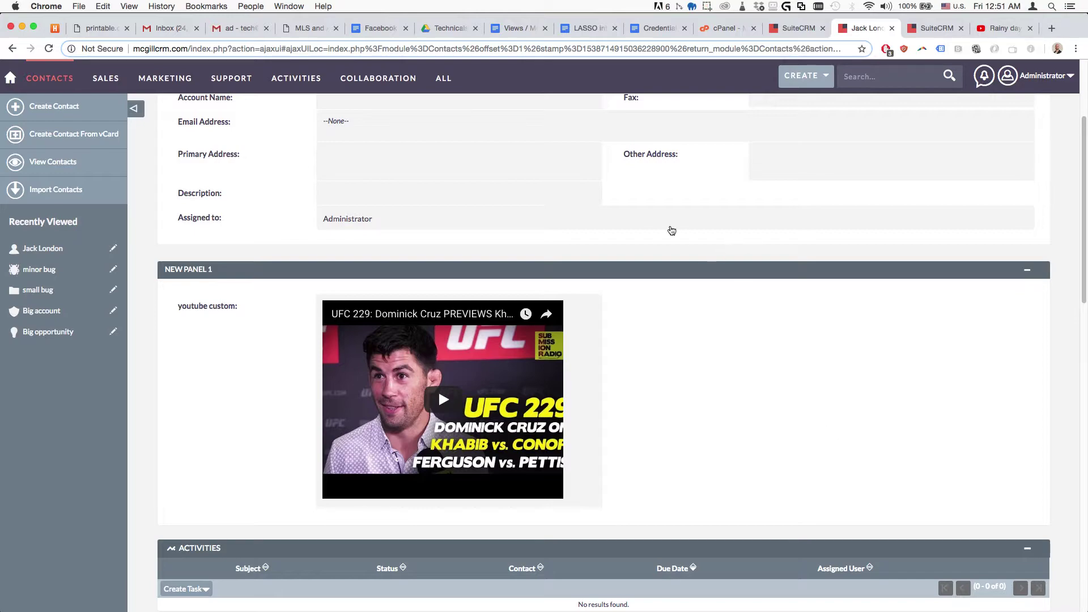
key(super+Tab)
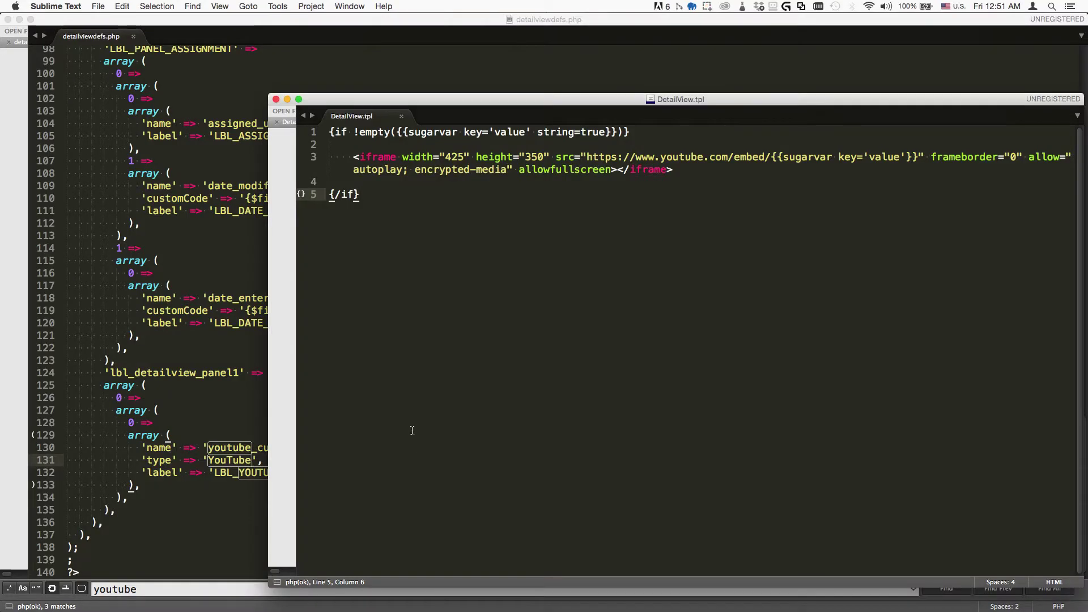
click(219, 235)
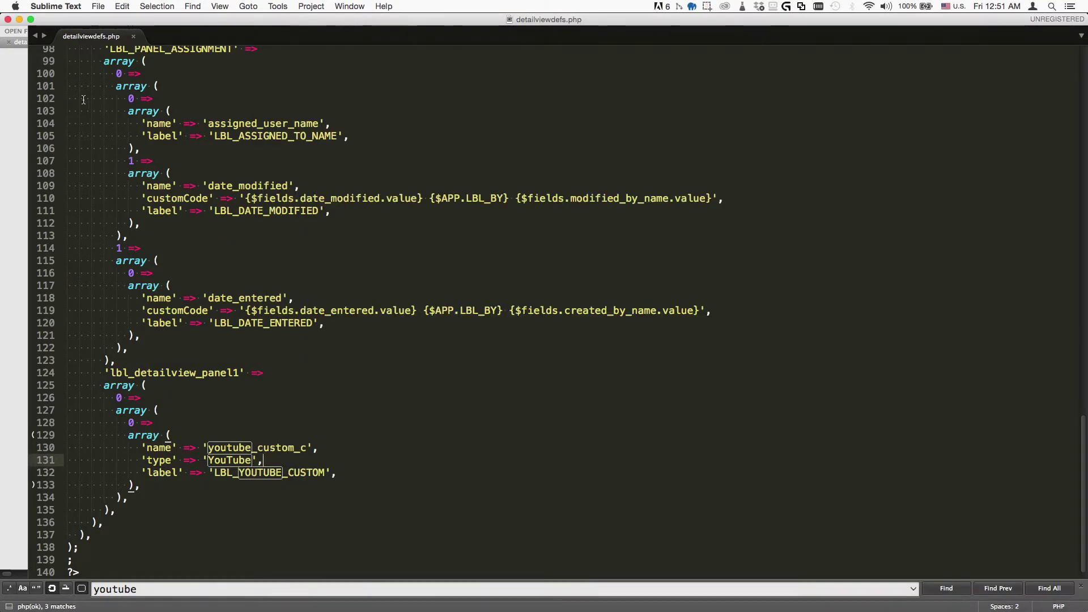
- Switch to FileZilla and browse the remote site through the custom folder to modules/Bugs/metadata
key(super+Tab)
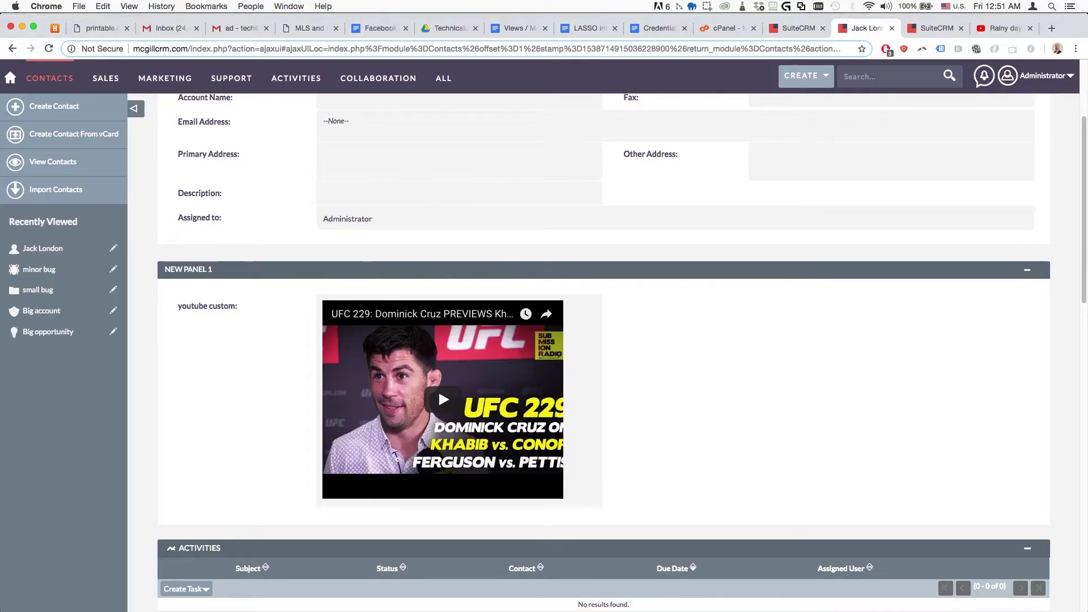
key(super+Tab)
click(626, 131)
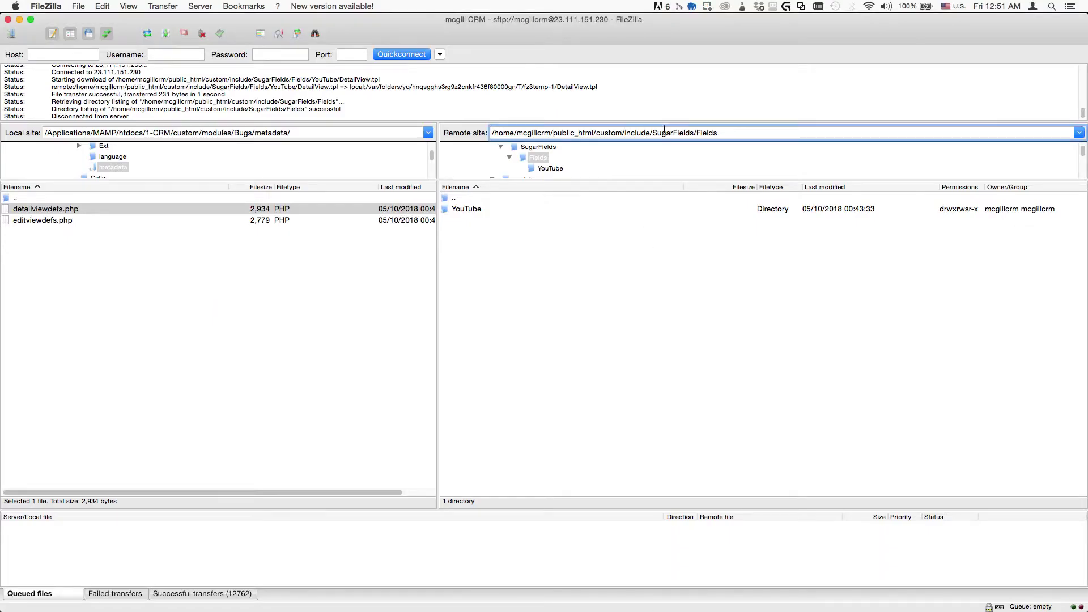
drag(626, 133, 1000, 149)
key(BackSpace)
key(Return)
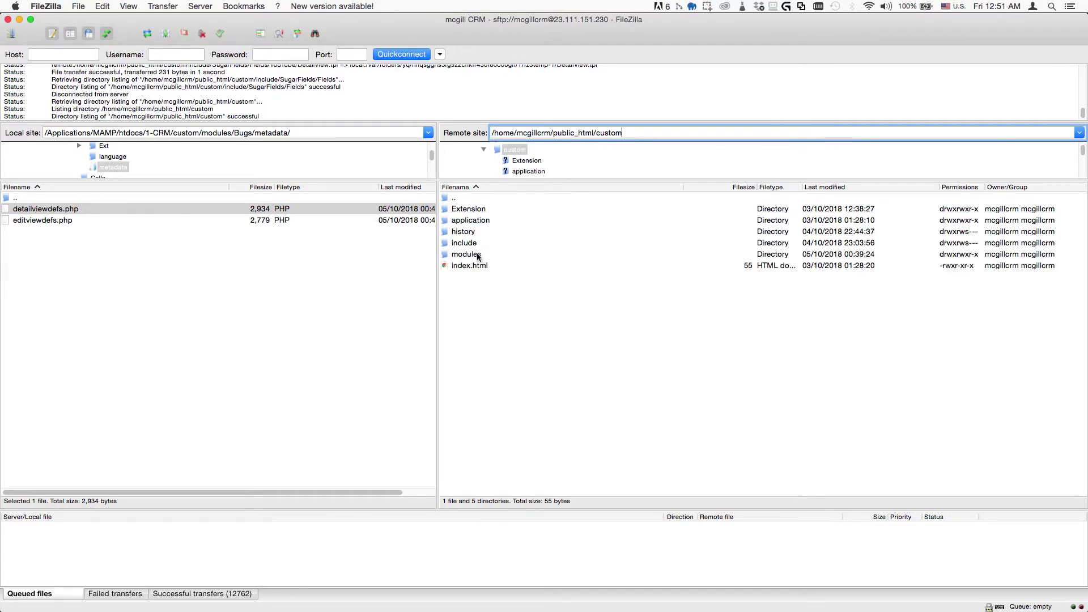
click(478, 257)
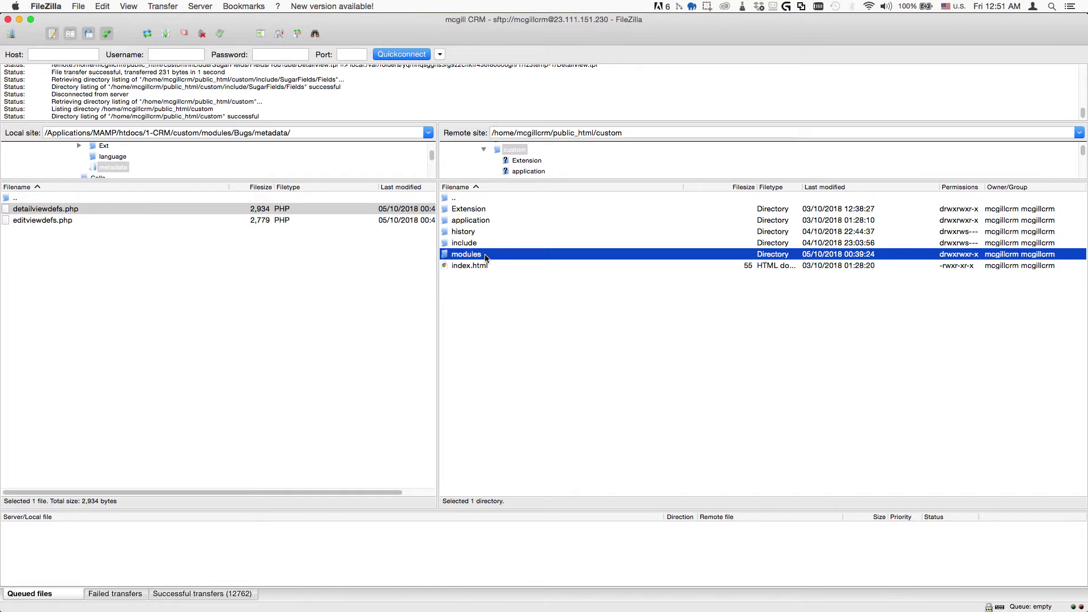
double_click(473, 253)
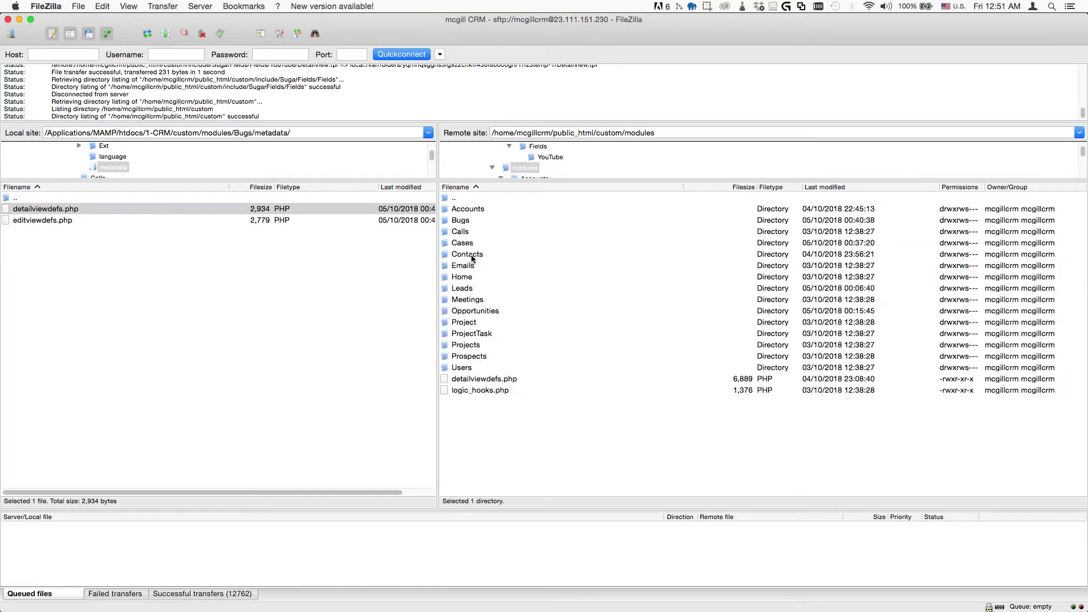
double_click(466, 221)
double_click(475, 232)
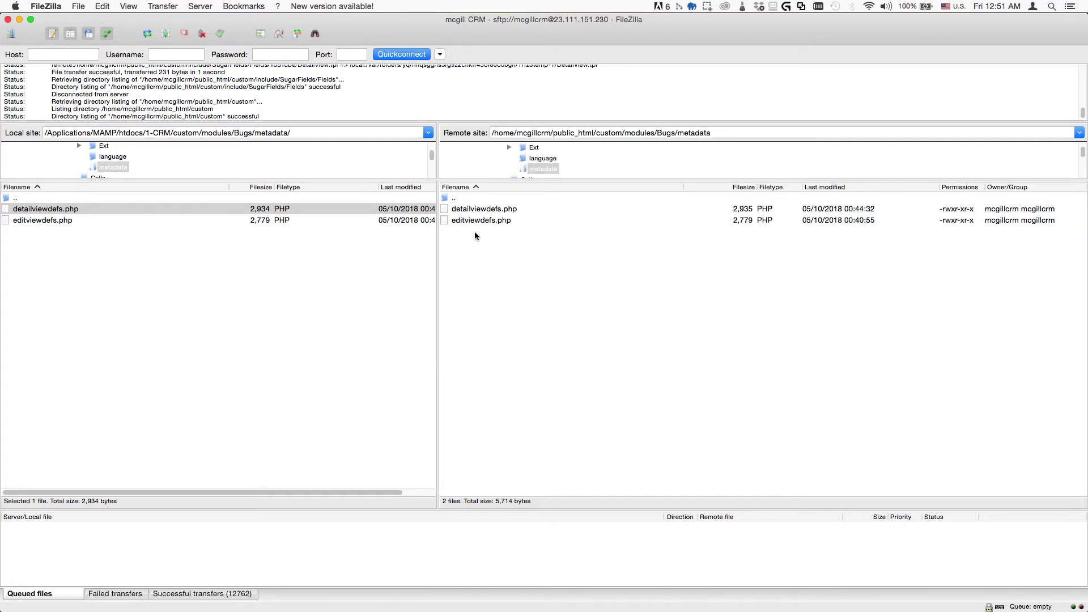
- Open the remote Bugs detailviewdefs.php for editing in Sublime Text and maximize its window
click(473, 209)
right_click(473, 211)
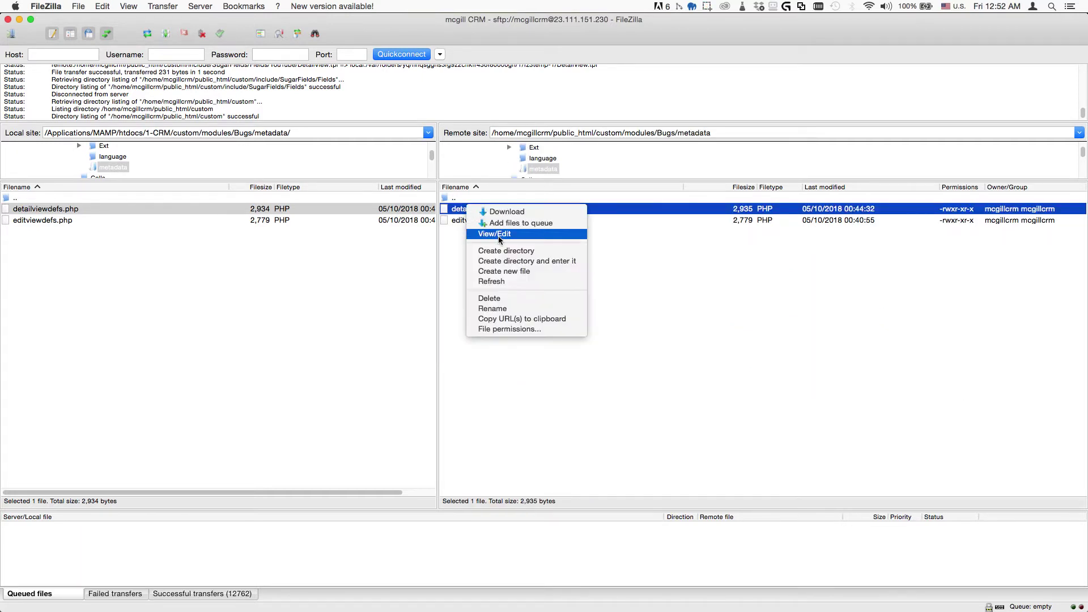
click(497, 233)
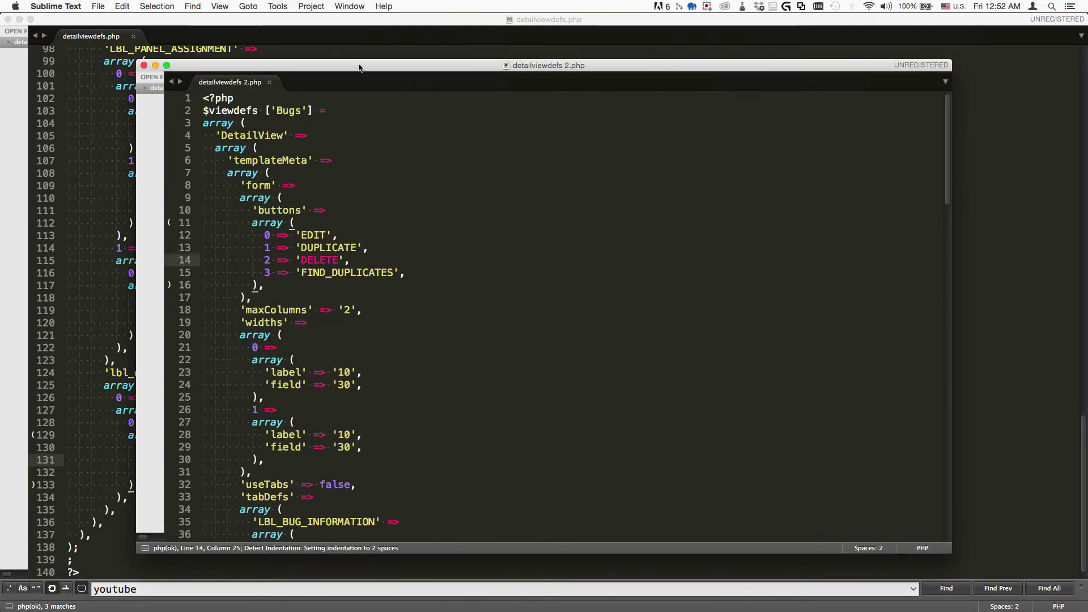
double_click(358, 66)
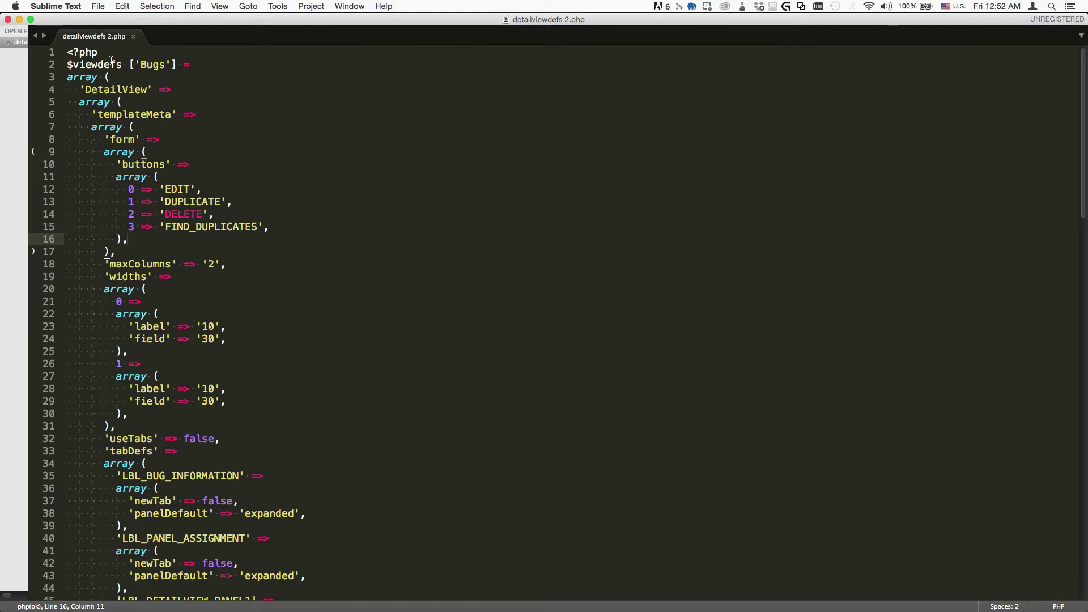
click(221, 324)
click(263, 313)
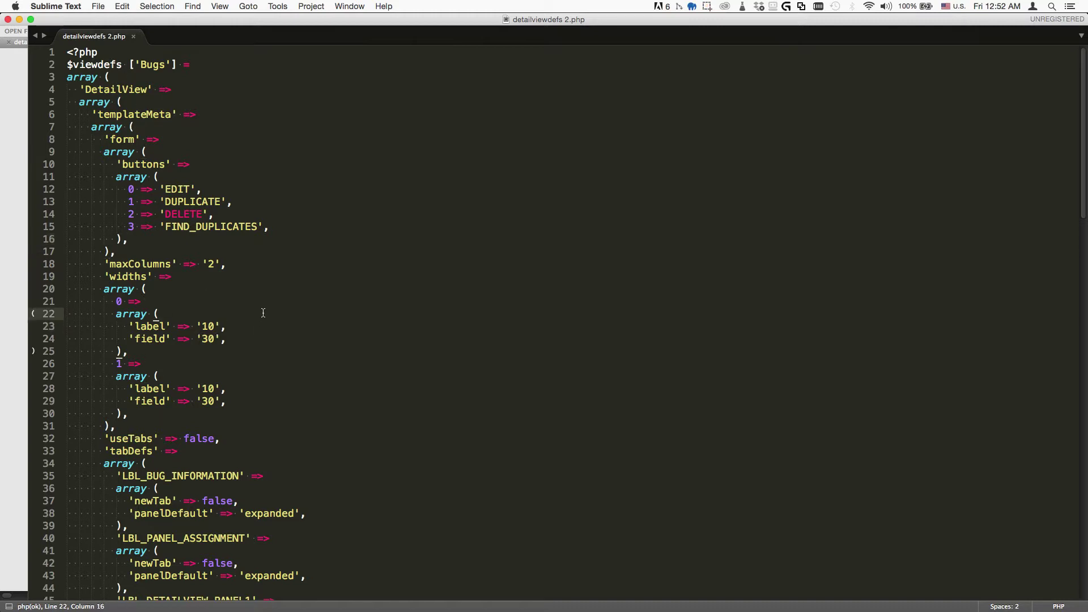
- Find youtube in the file and delete the 'type' => 'YouTube' line from the youtube_custom_c field definition
key(super+f)
text(youtube)
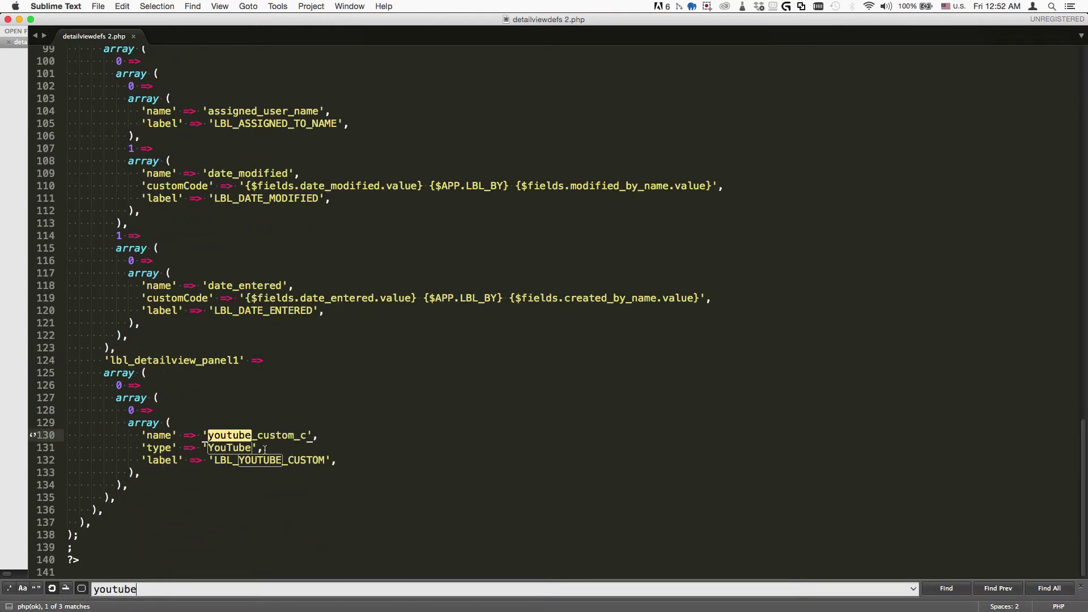
drag(265, 449, 1, 446)
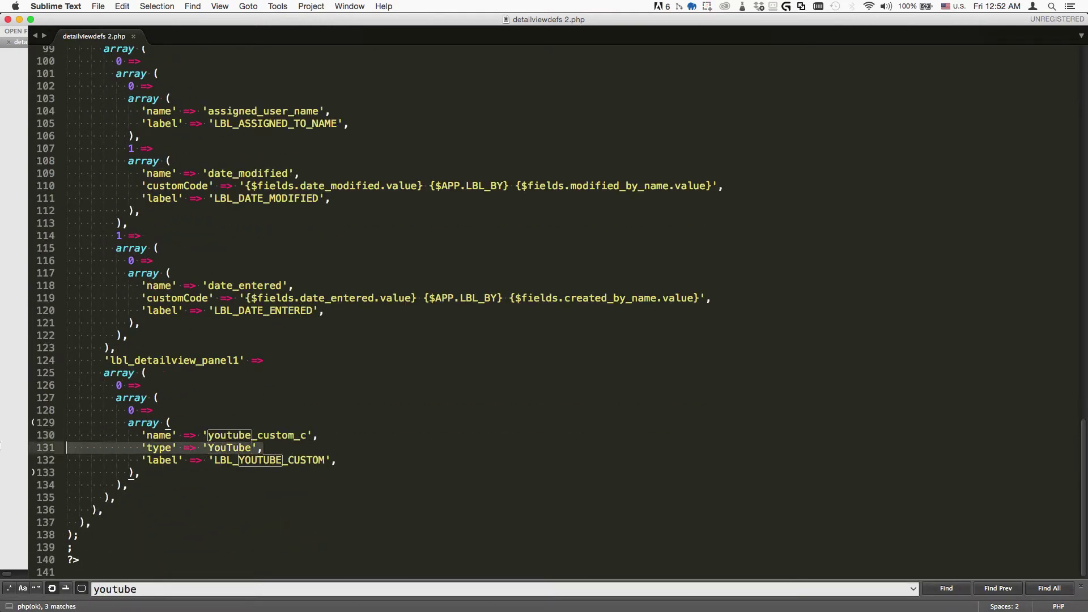
key(BackSpace)
key(BackSpace)
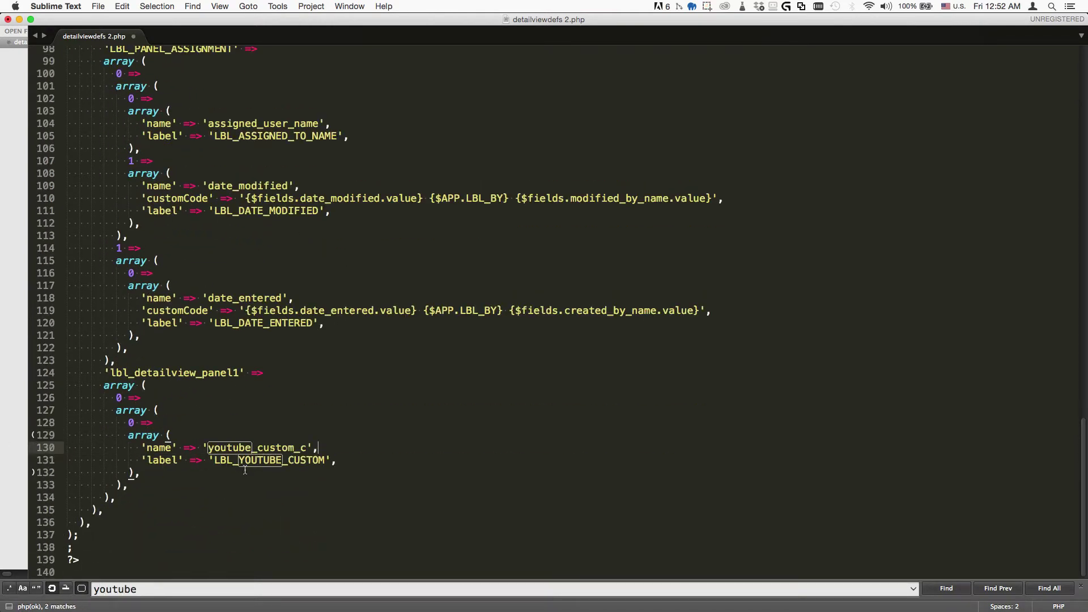
- Highlight the youtube_custom_c name, save the file, and upload the changed detailviewdefs.php back to the server in FileZilla
double_click(227, 448)
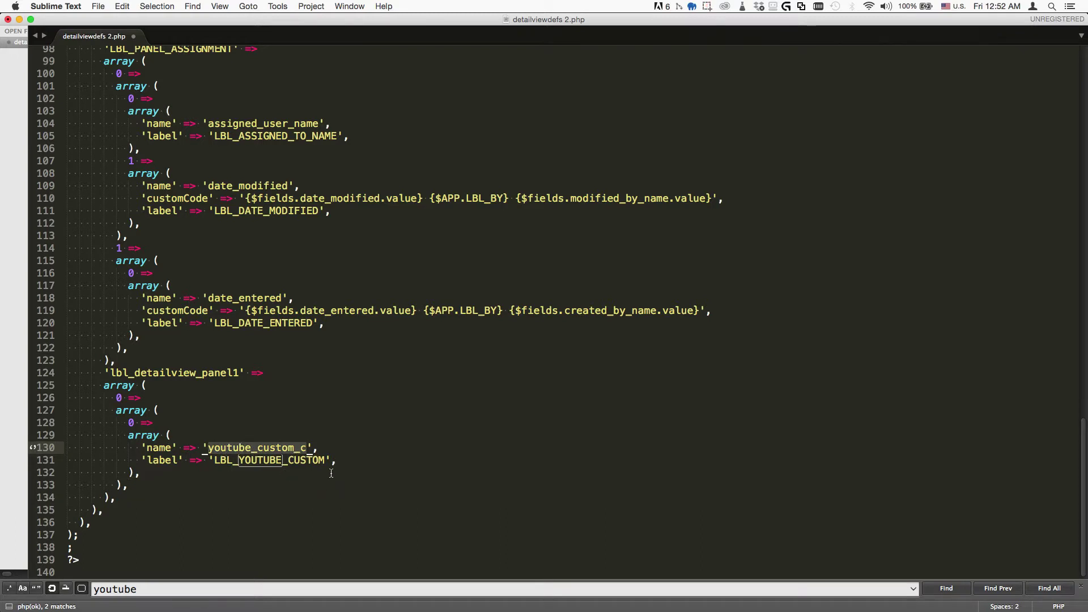
key(super+s)
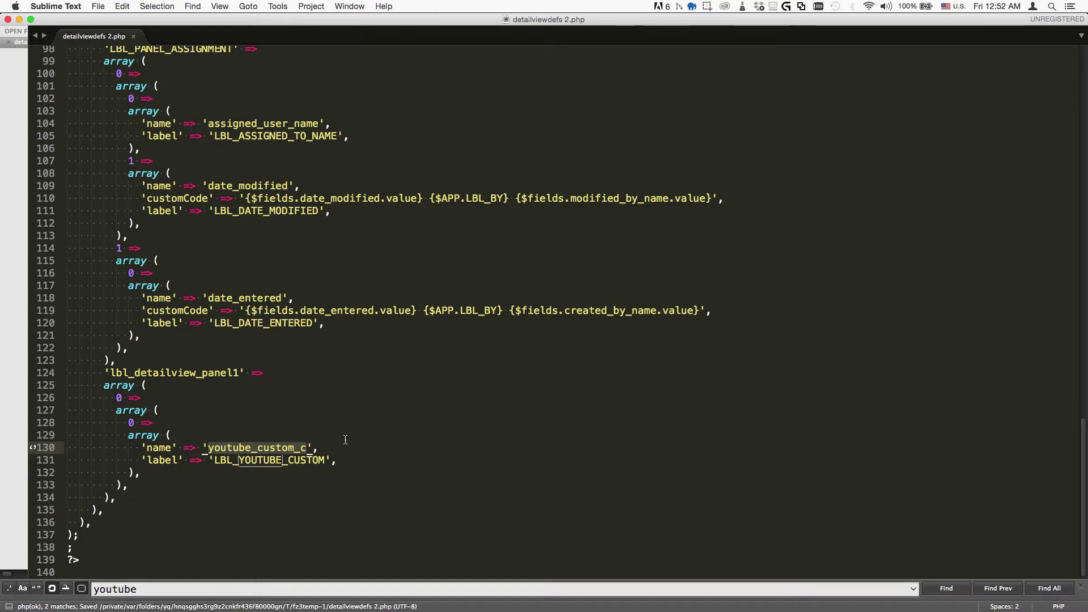
key(super+Tab)
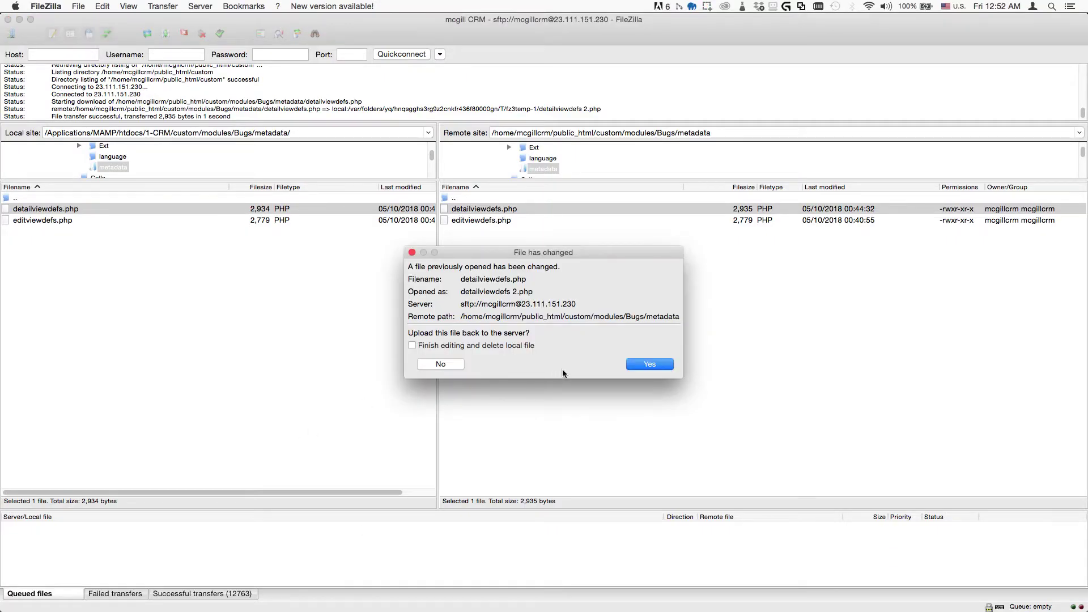
click(643, 364)
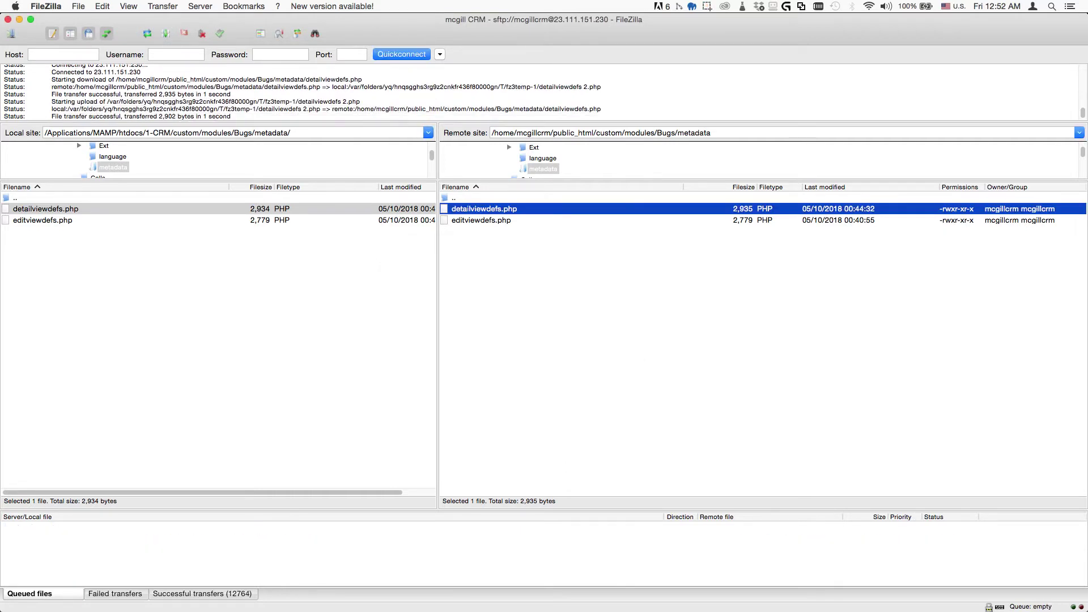
- Switch to Chrome, reload the contact record and check its youtube custom field
key(super+Tab)
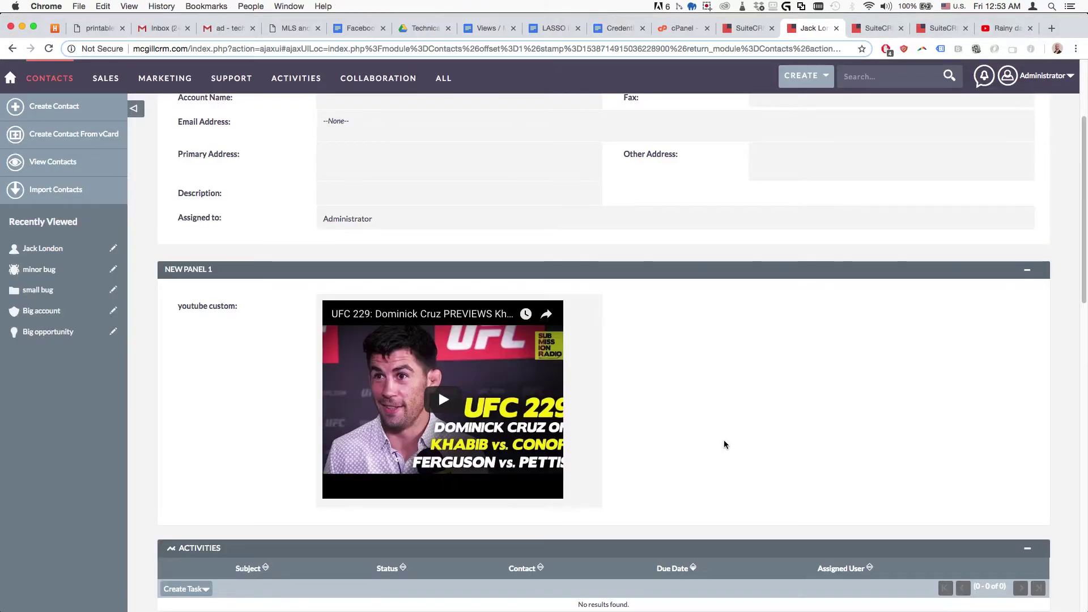
key(super+r)
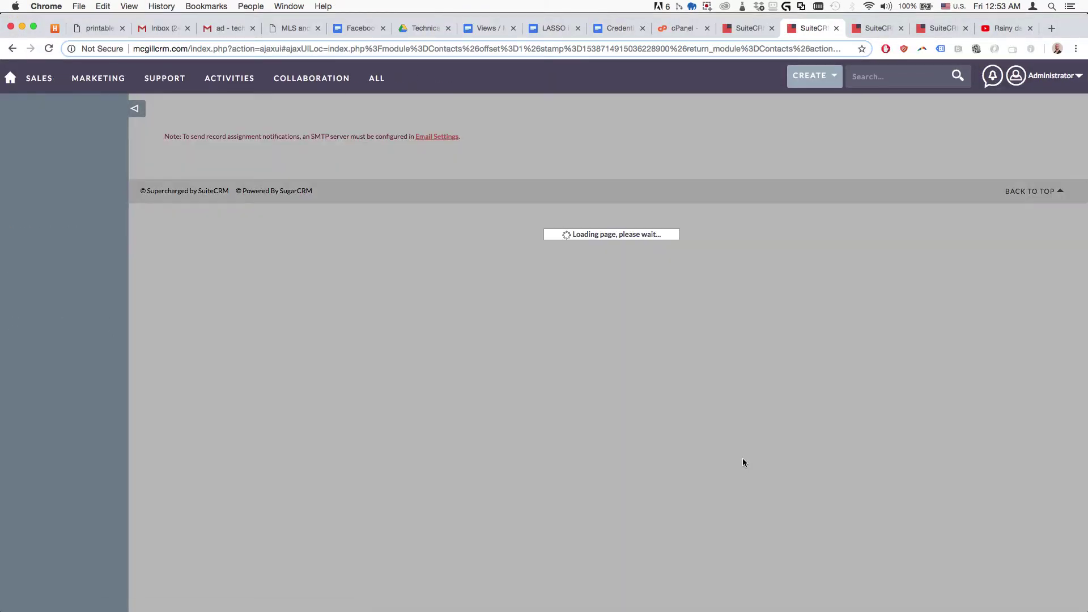
scroll(437, 382, down, 3)
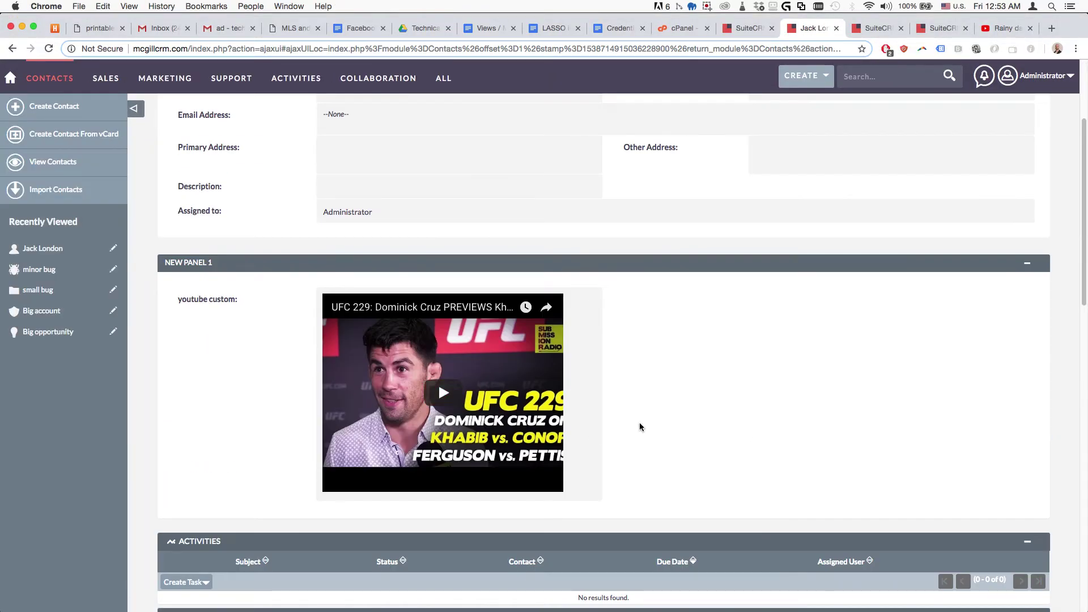
scroll(639, 422, up, 3)
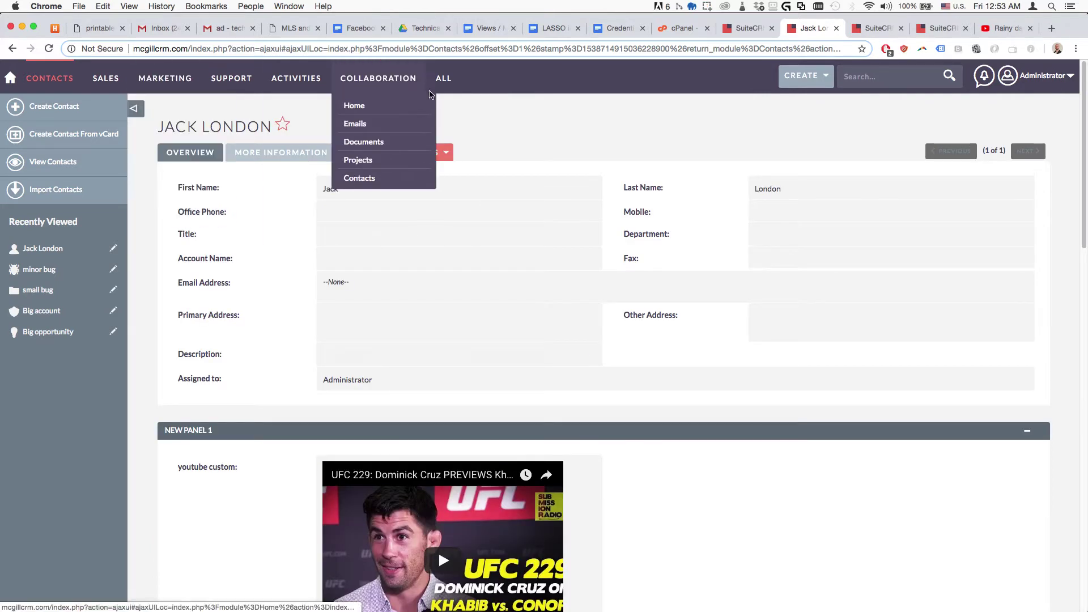
- Open the Bugs module by changing the Campaigns page address to module=Bugs, and view the minor bug record's youtube custom field
mouse_move(444, 79)
click(456, 287)
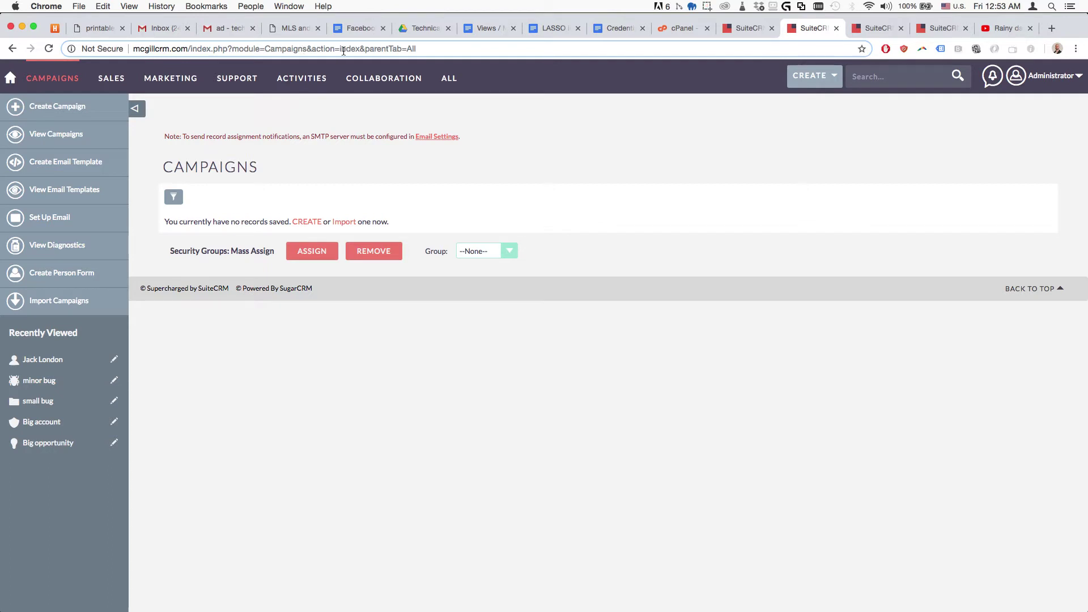
double_click(281, 49)
text(Bugs)
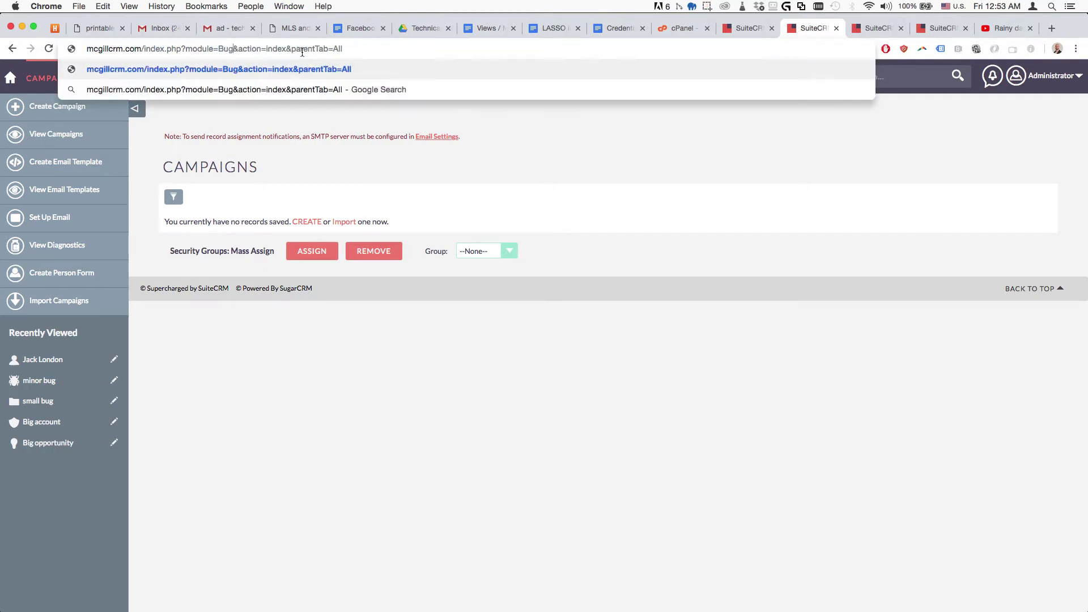
key(Return)
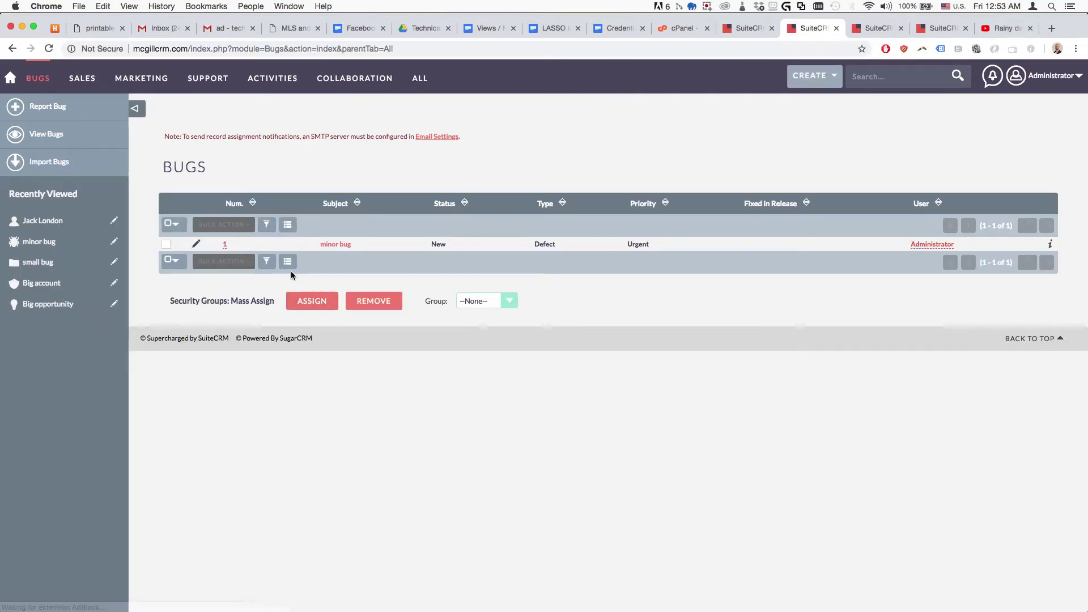
click(336, 244)
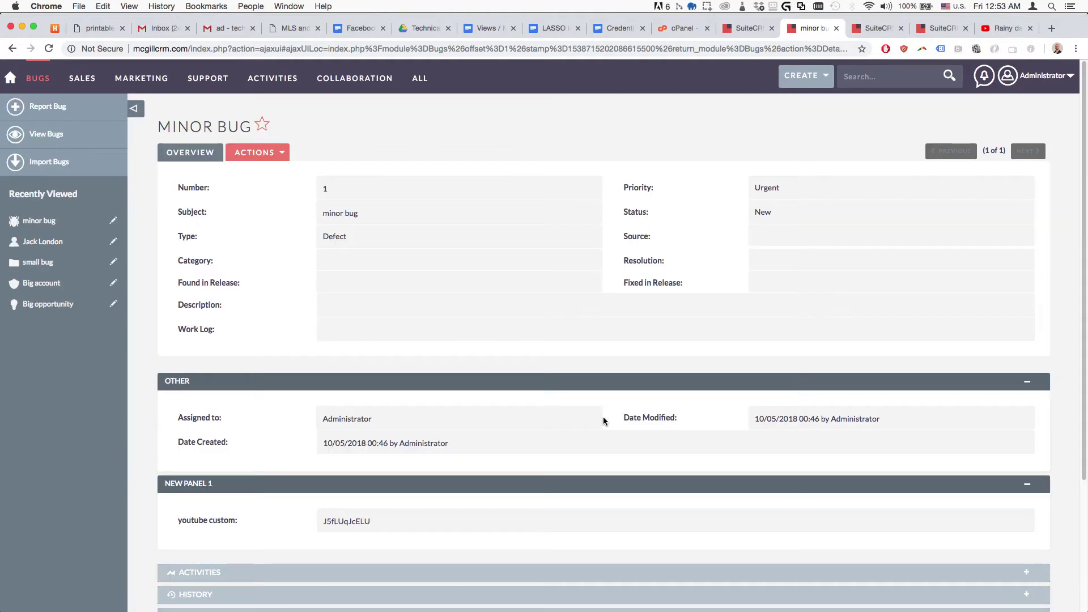
scroll(603, 419, down, 5)
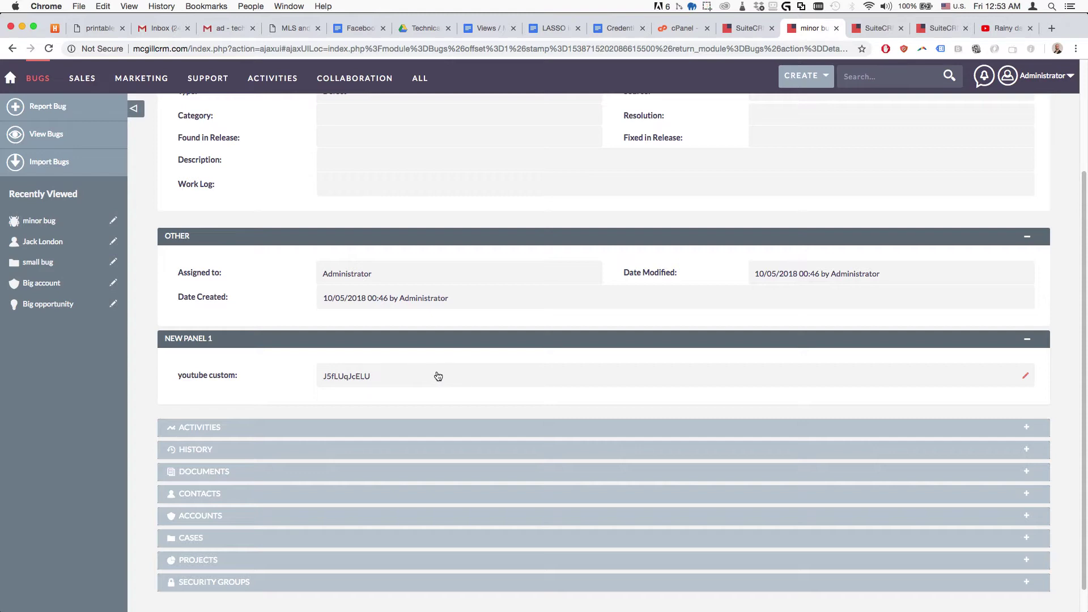
- Restore the 'type' => 'YouTube' line for youtube_custom_c in Sublime Text and copy its YouTube value
key(super+Tab)
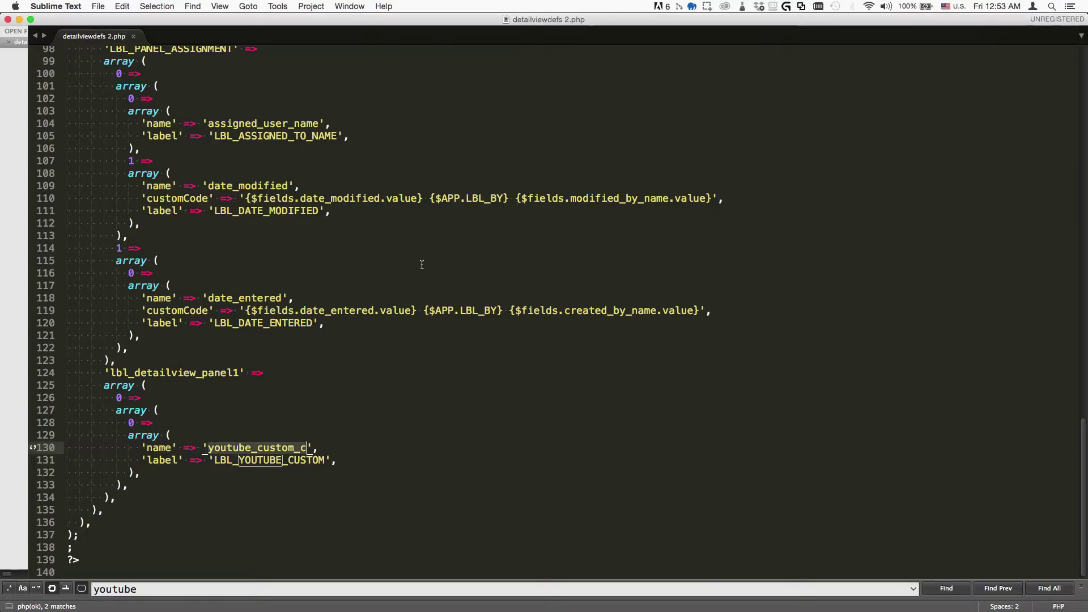
text('type' => 'YouTube',)
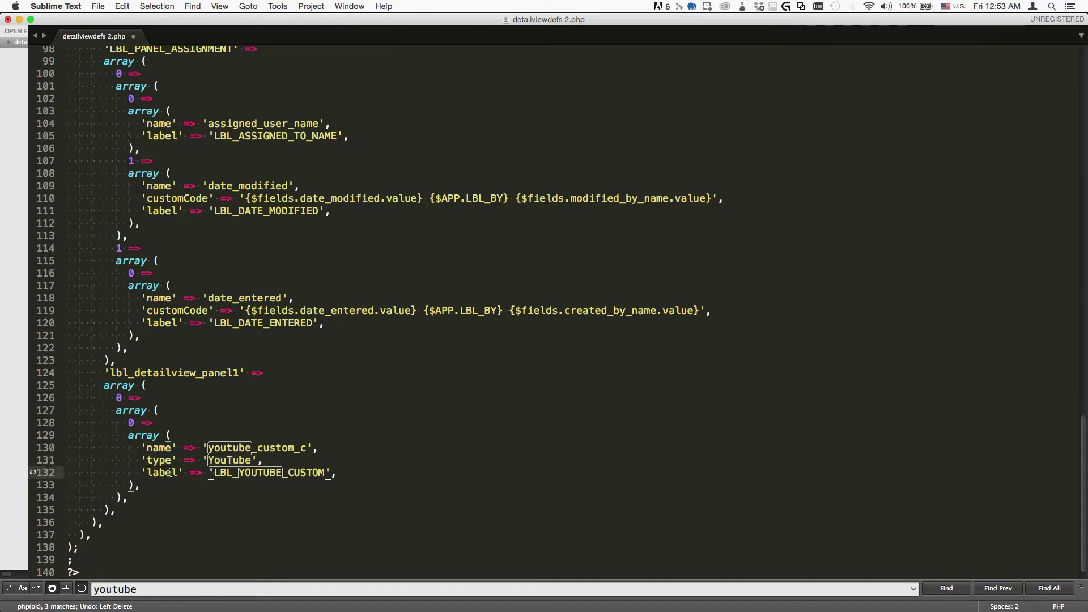
key(super+g)
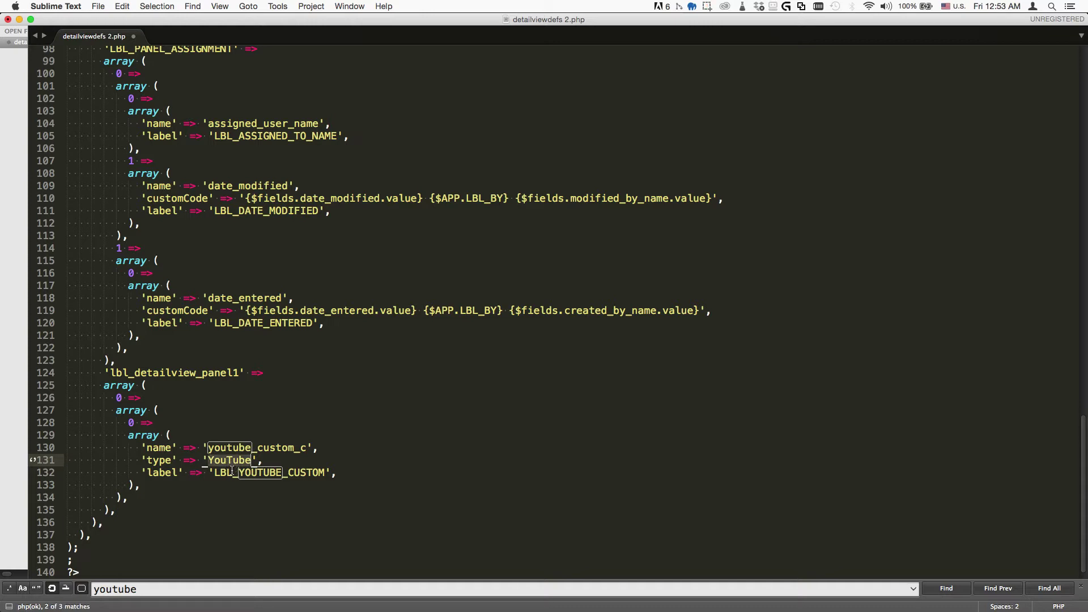
key(super+c)
- Switch to FileZilla, browse the remote site to custom/include/SugarFields/Fields, and select the YouTube folder to compare with the type name
key(super+Tab)
click(633, 135)
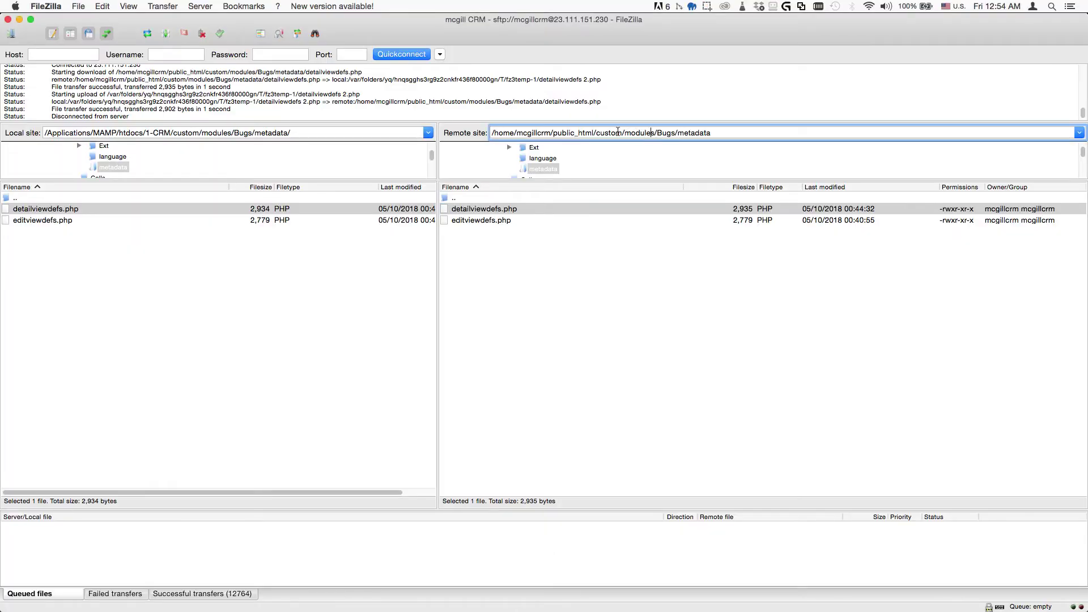
drag(626, 134, 893, 146)
key(BackSpace)
key(Return)
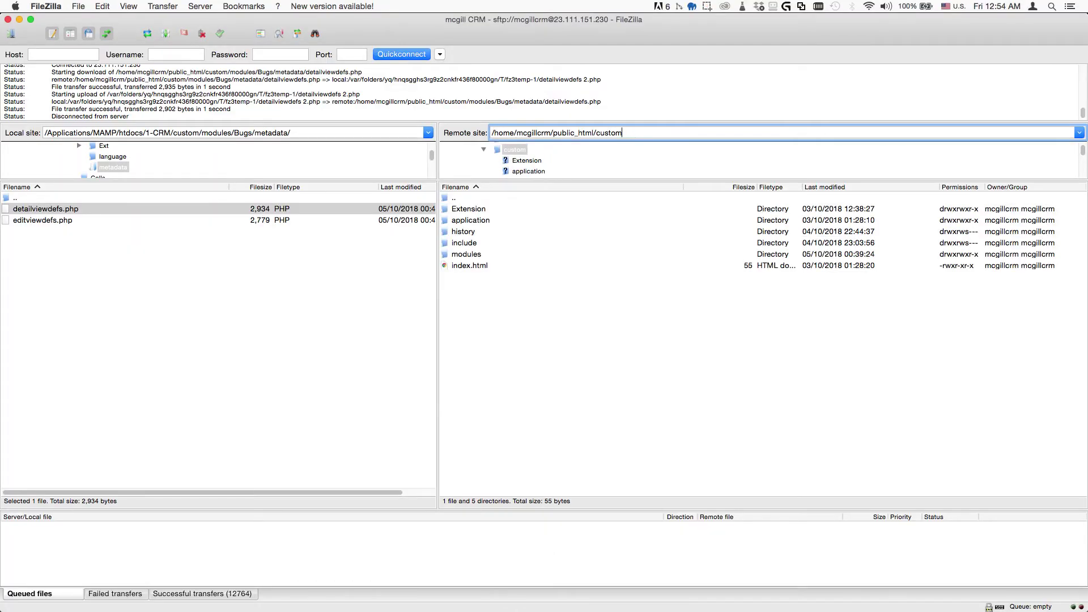
double_click(470, 243)
double_click(474, 209)
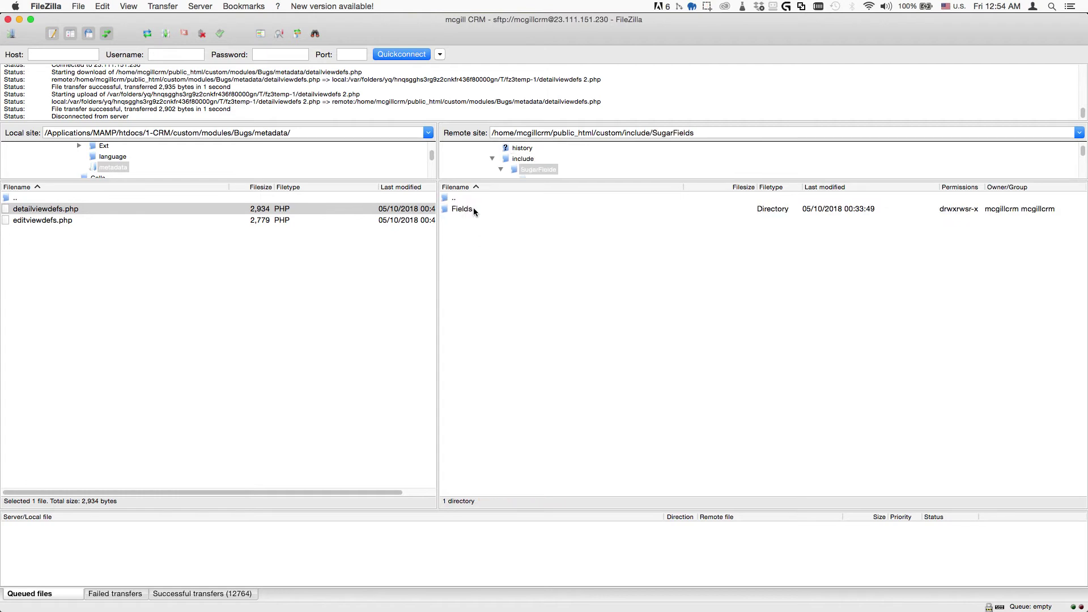
click(465, 210)
double_click(465, 209)
click(468, 211)
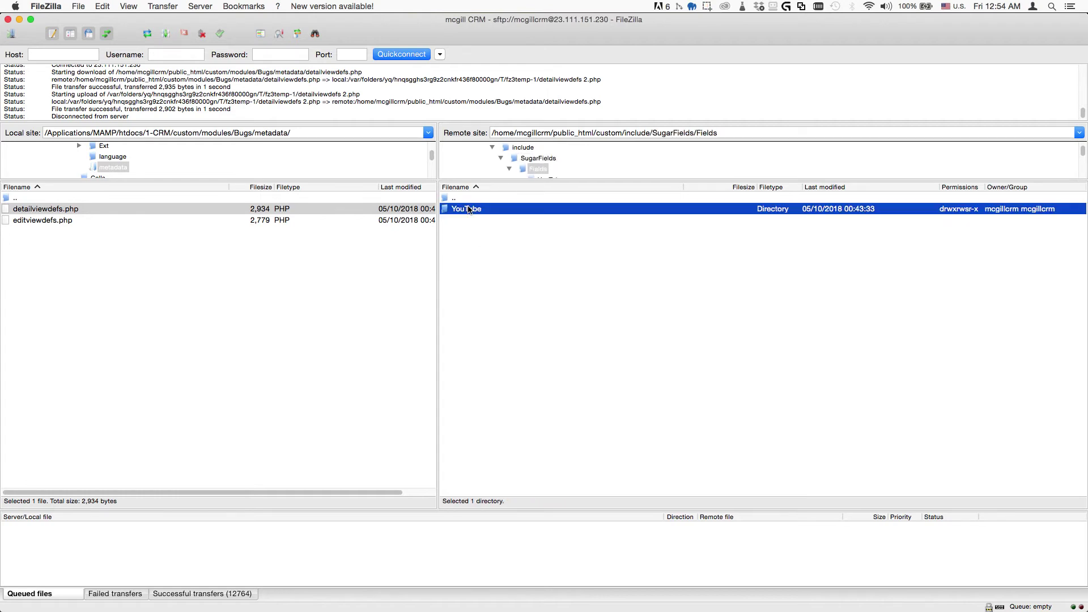
- Return to Sublime Text and highlight the youtube_custom_c name and the type key to examine the field definition
key(super+Tab)
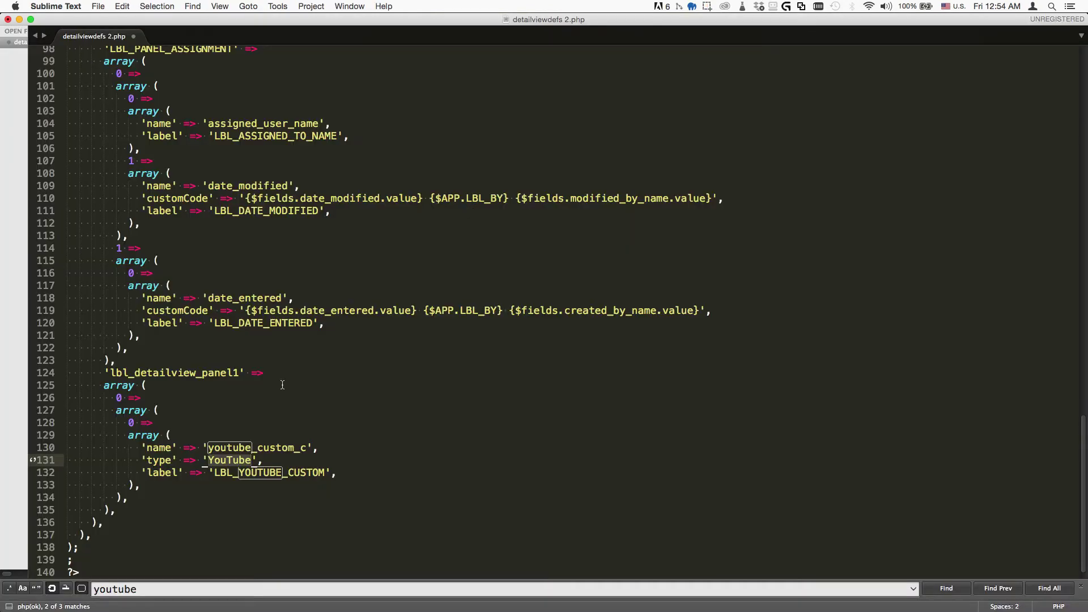
double_click(244, 448)
click(164, 460)
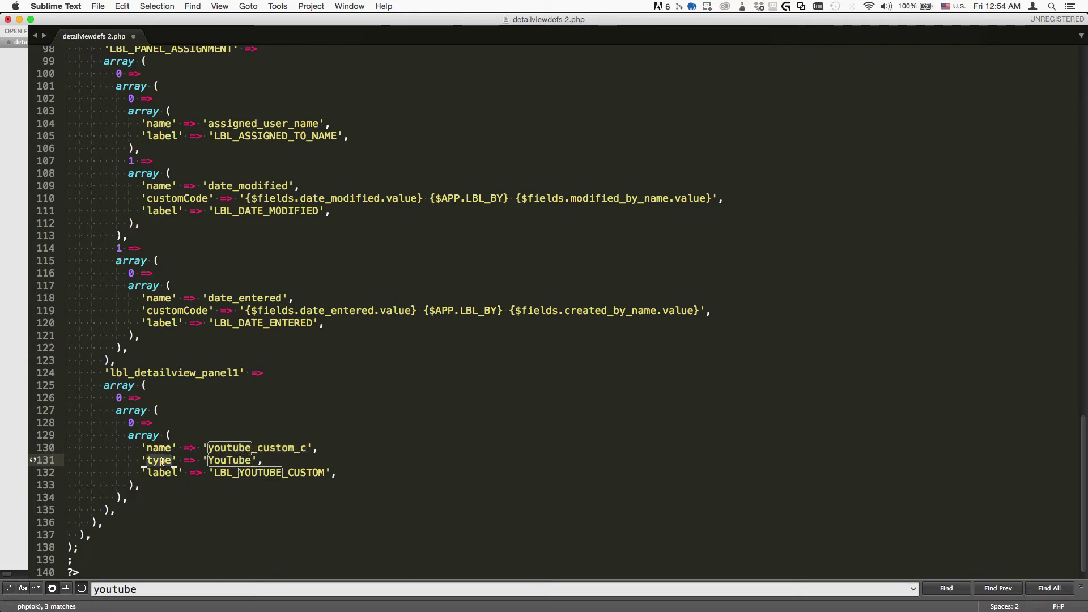
- Highlight the YouTube type value, switch to FileZilla, and open DetailView.tpl from the remote YouTube folder, discarding the local copy and downloading it anew
double_click(223, 461)
key(super+Tab)
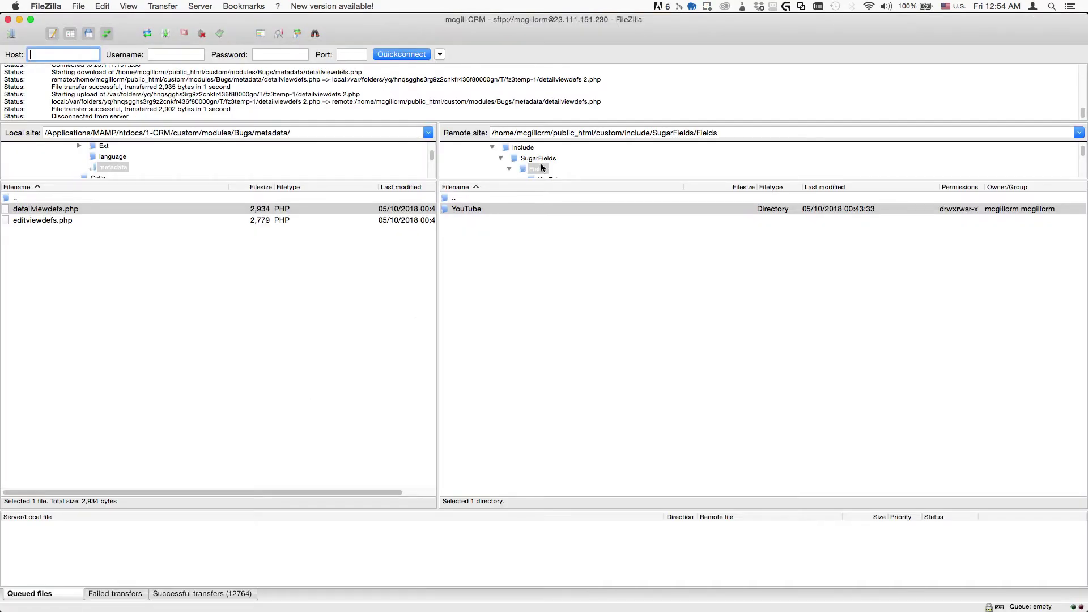
double_click(466, 209)
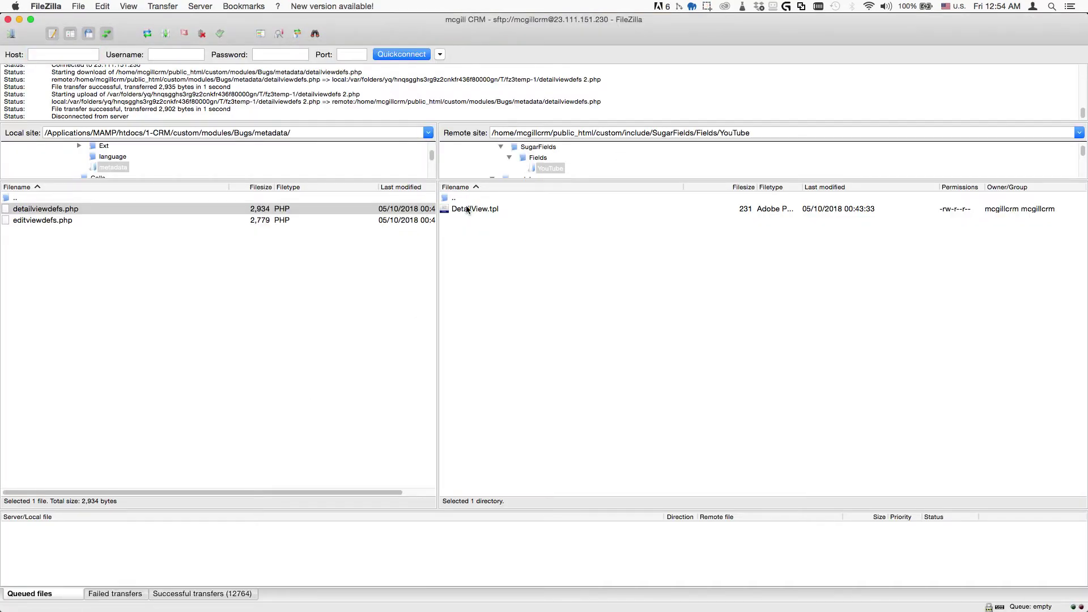
click(479, 210)
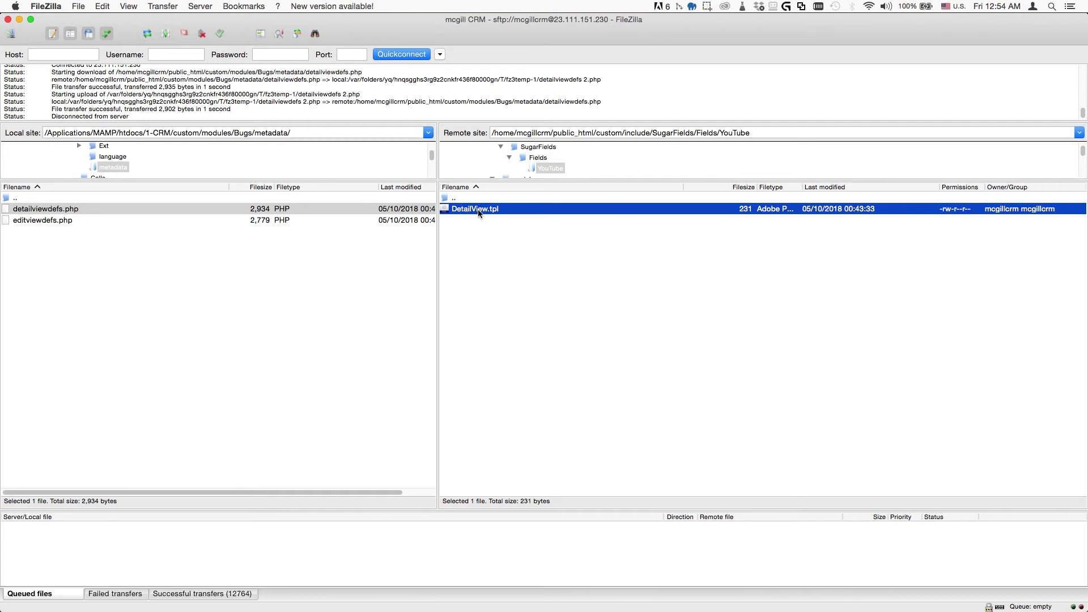
right_click(479, 213)
click(496, 234)
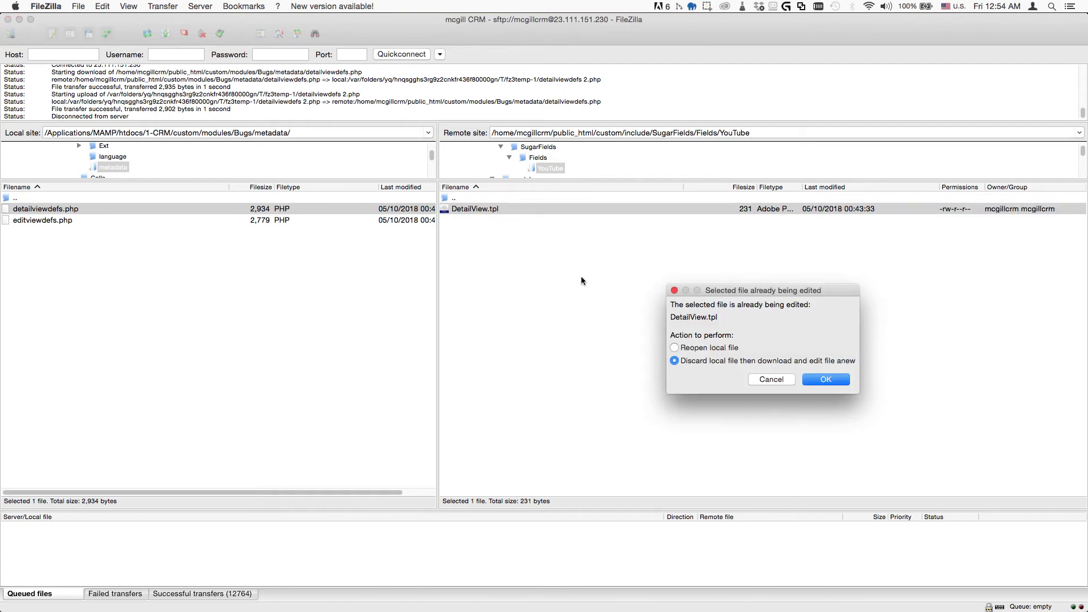
click(822, 379)
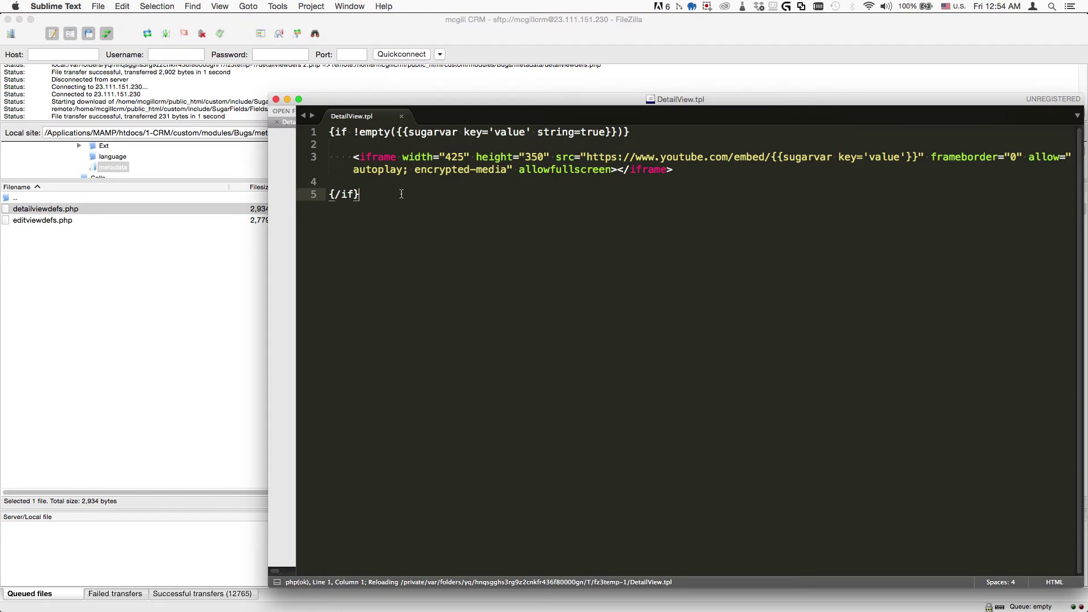
- Examine DetailView.tpl's empty-value condition, the YouTube iframe line, and the {{sugarvar key='value'}} placeholder in its embed address
click(380, 134)
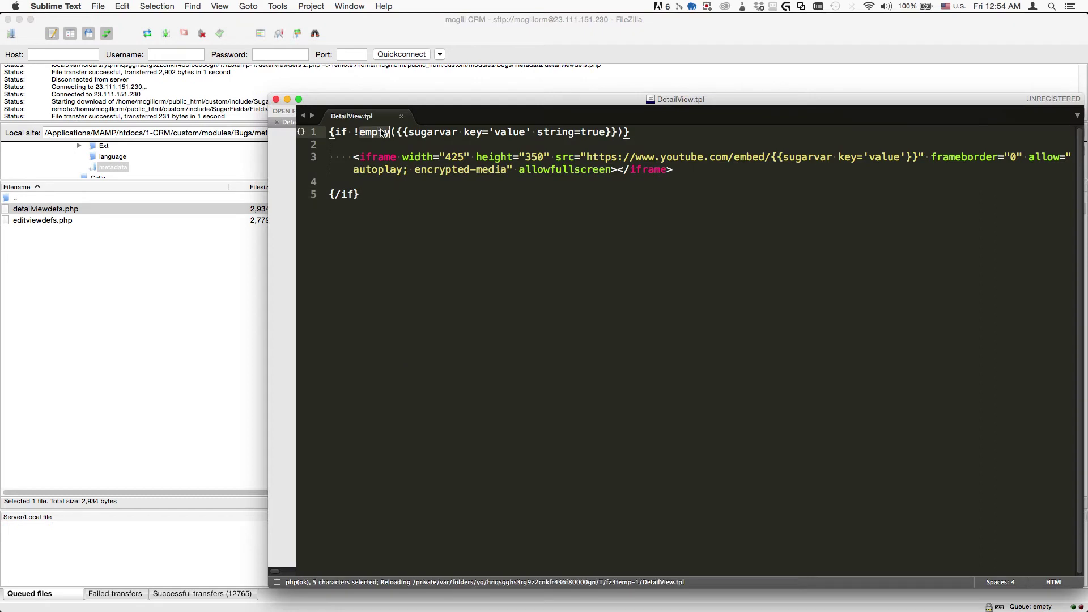
click(500, 136)
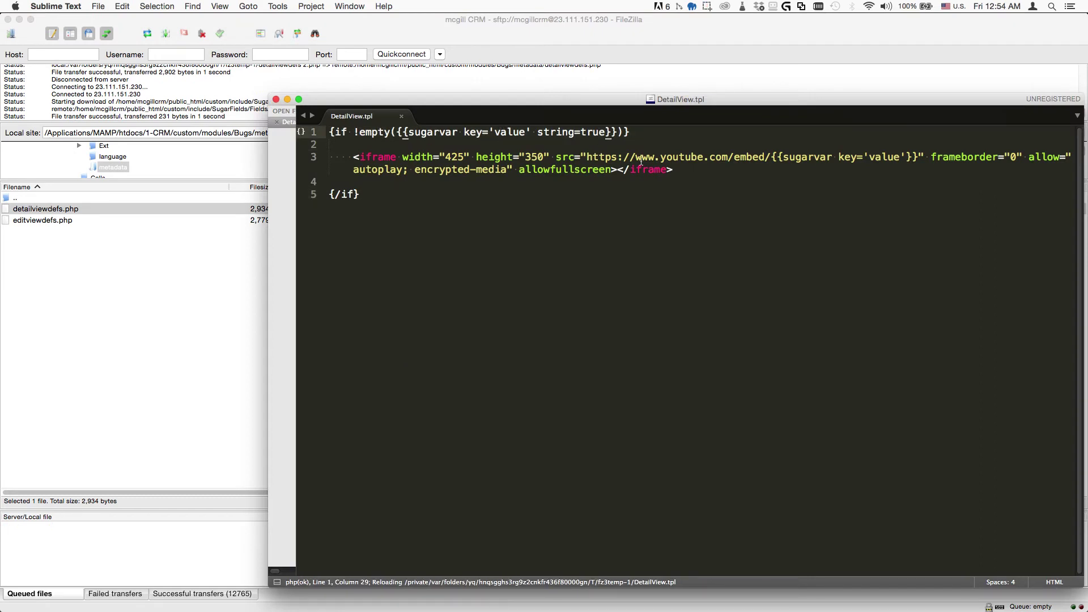
drag(674, 170, 330, 158)
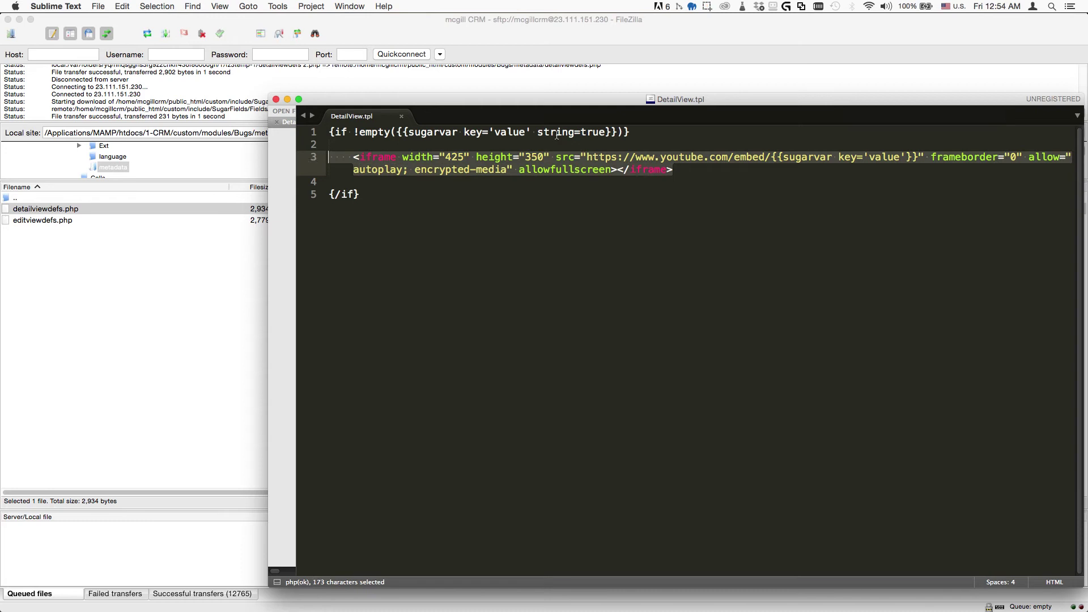
double_click(804, 159)
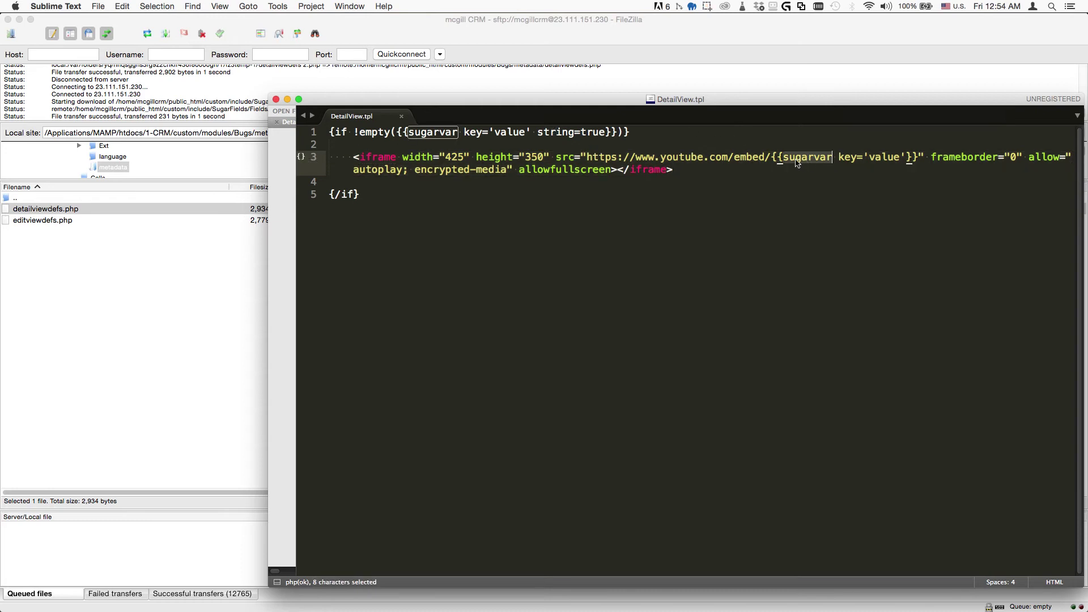
drag(772, 159, 920, 162)
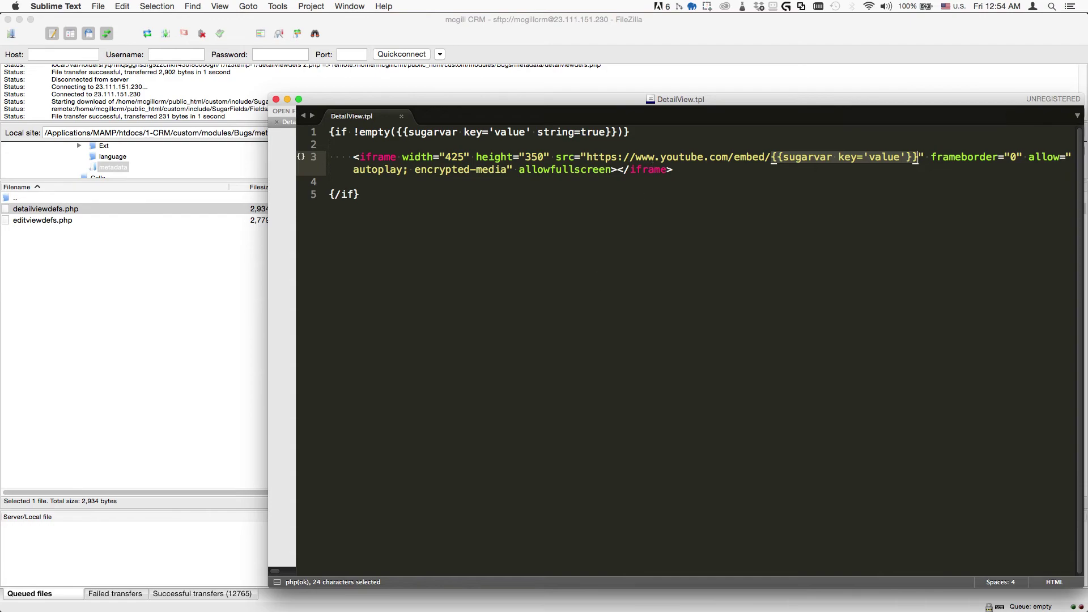
- Switch to Chrome and search the SuiteCRM Administration page for repair
key(super+Tab)
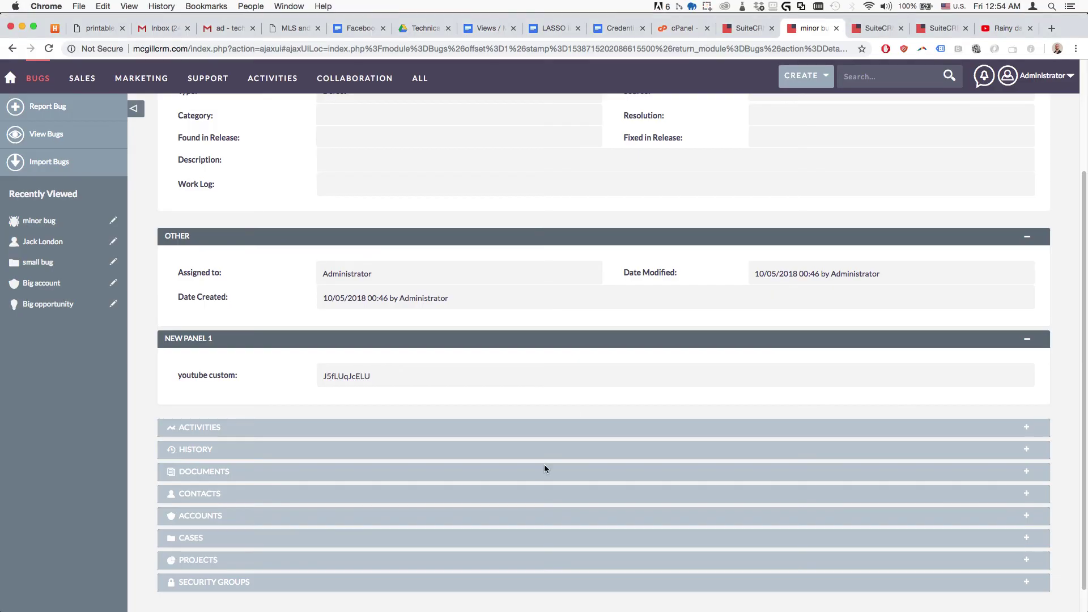
click(944, 31)
key(super+f)
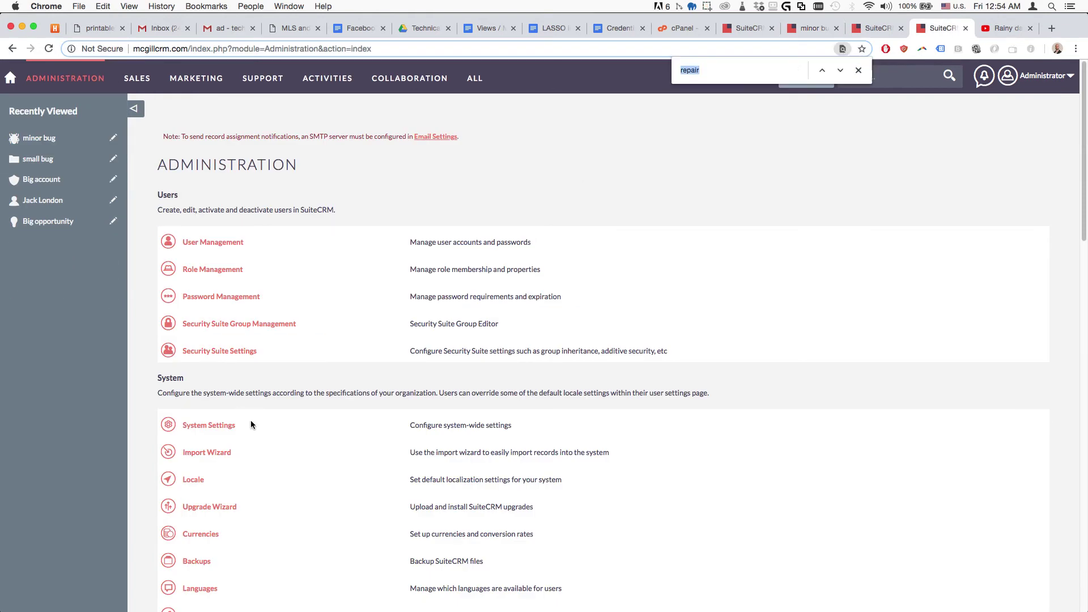
text(repair)
scroll(301, 502, down, 3)
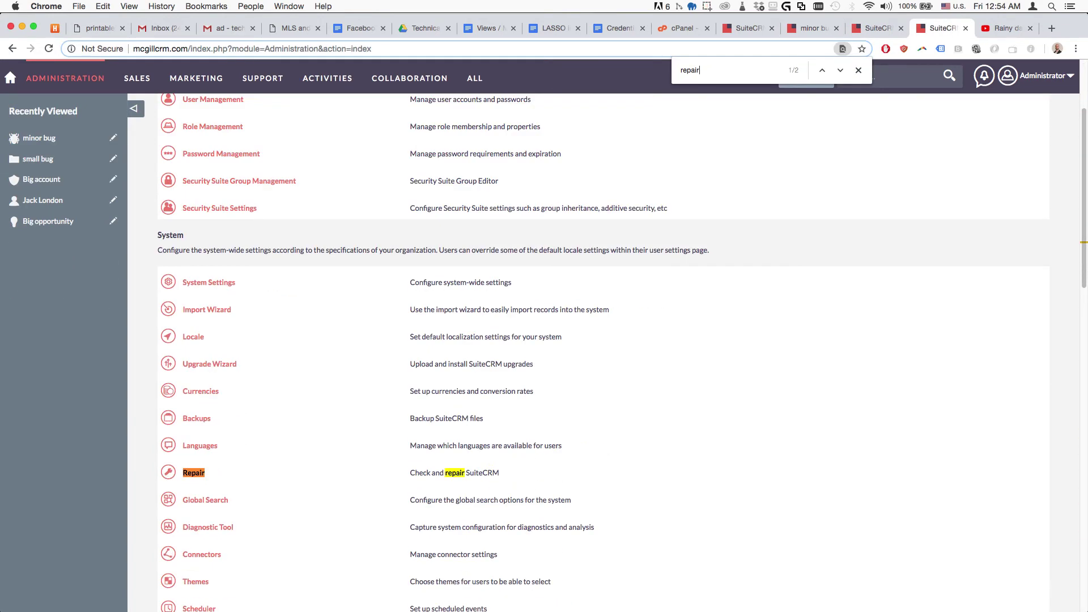
- Save the edited detailview definitions in Sublime Text, switch to FileZilla, and upload the local detailviewdefs.php to the Bugs metadata folder, overwriting the remote file
key(super+Tab)
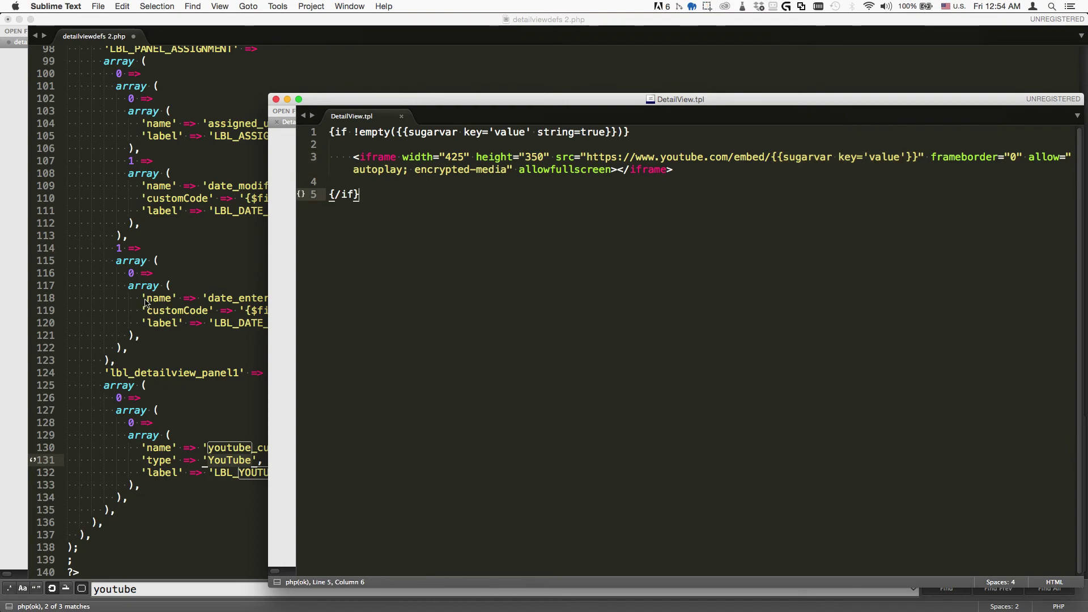
click(238, 345)
key(super+s)
key(super+Tab)
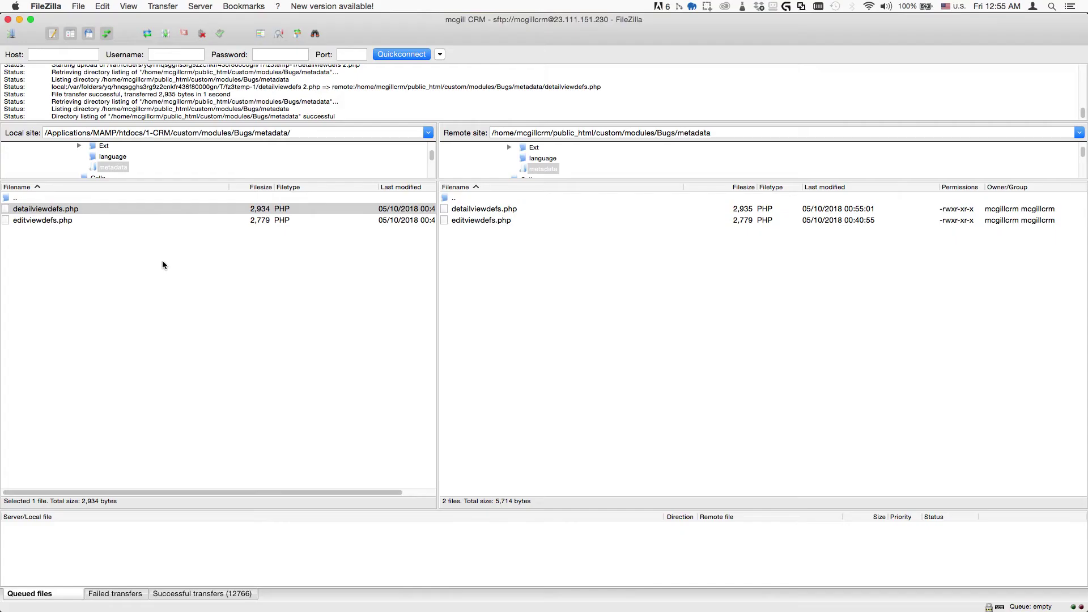
double_click(39, 206)
key(Return)
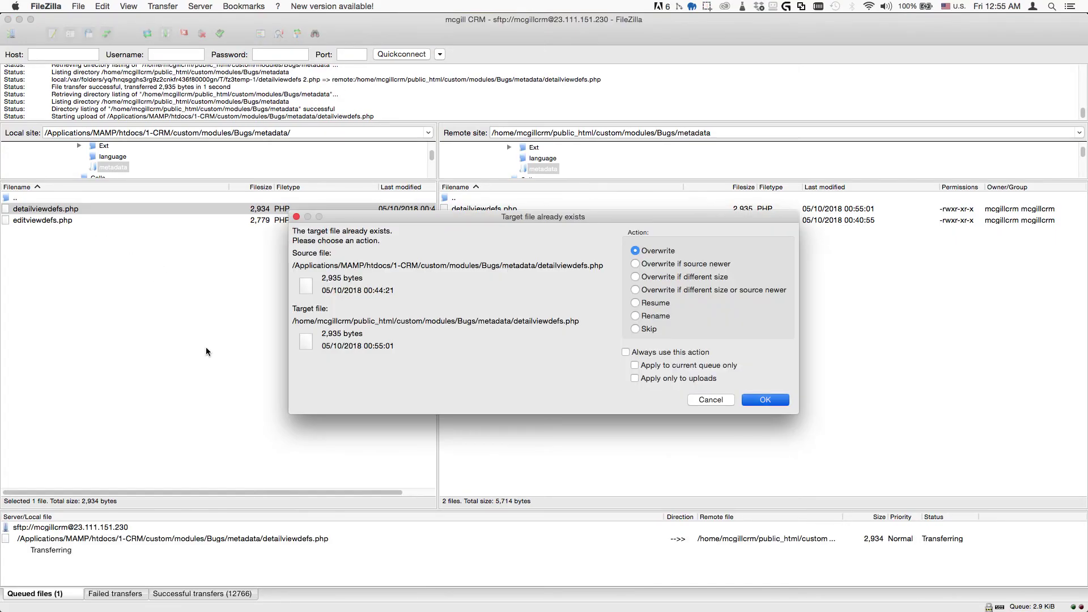
- Return to Chrome and run the quick repair and rebuild from SuiteCRM's Repair page
key(super+Tab)
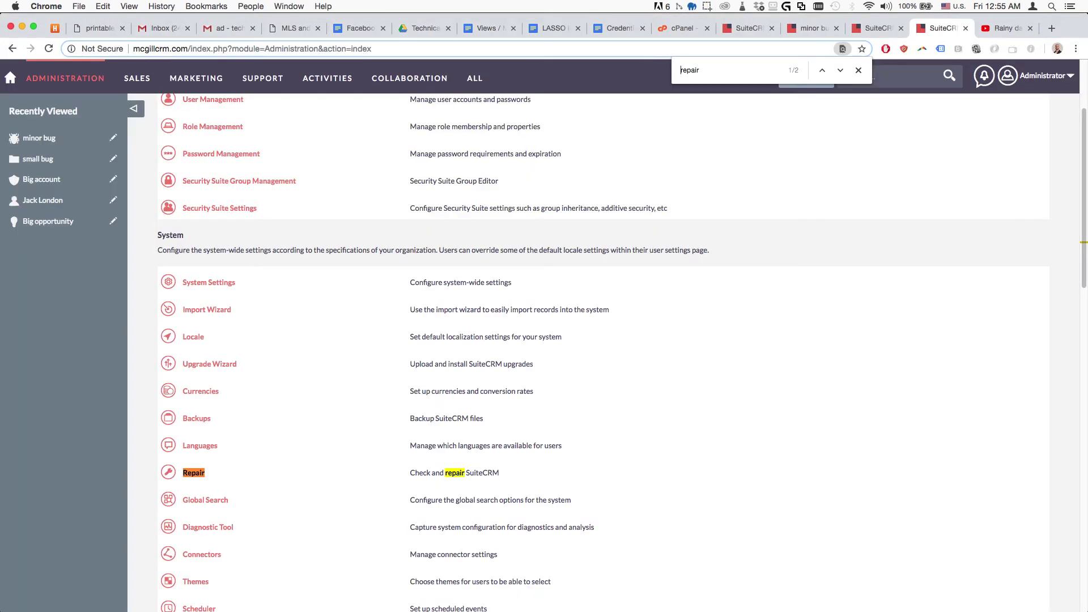
click(195, 472)
click(233, 196)
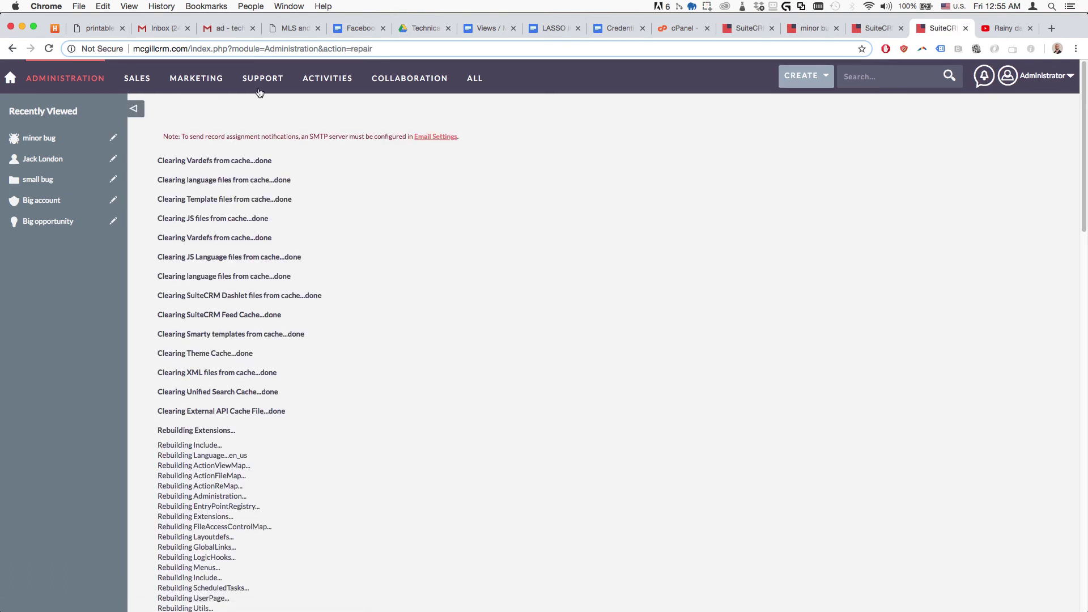
- Close the extra repair results page, reload the minor bug record, and view its youtube custom field in New Panel 1
click(874, 29)
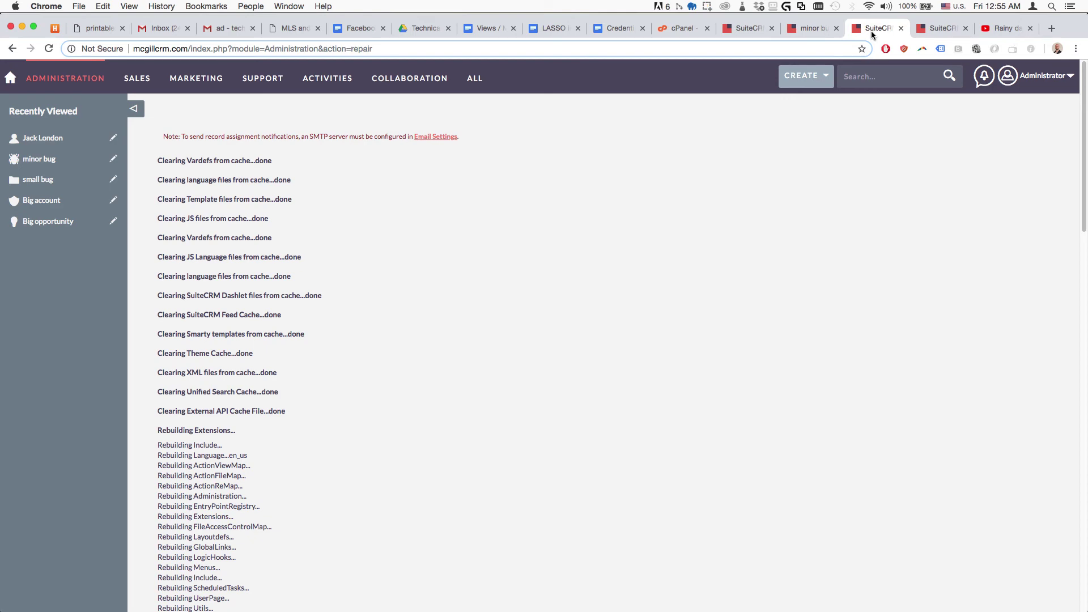
key(super+w)
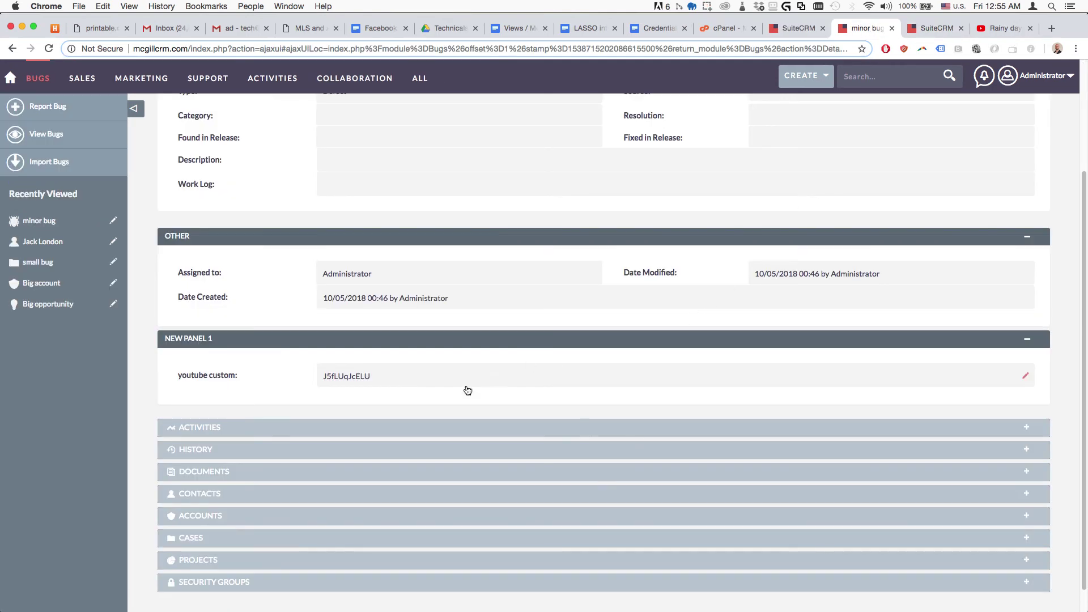
key(super+r)
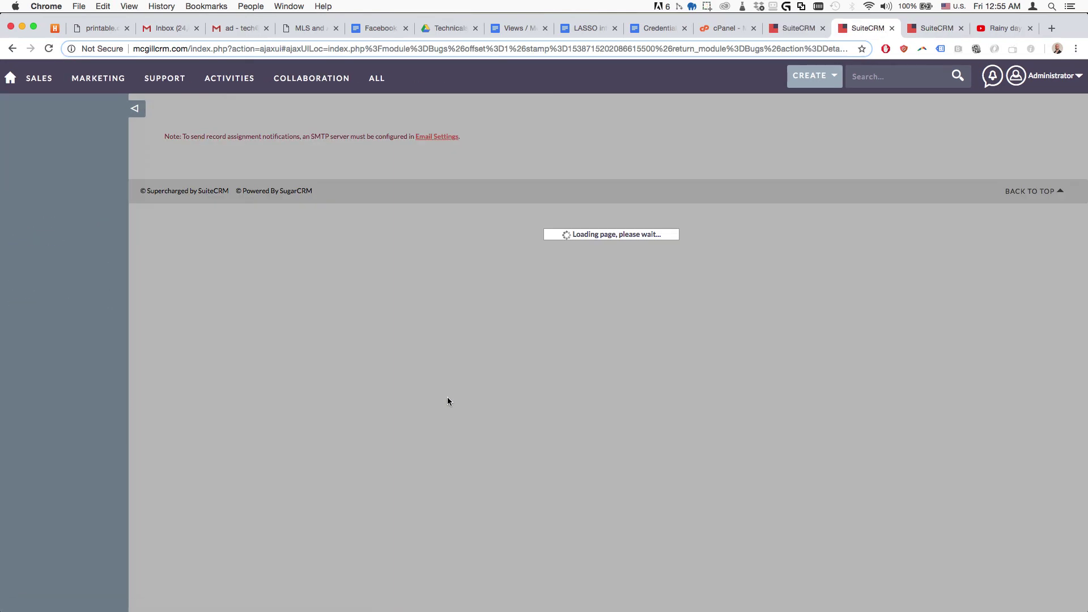
scroll(447, 416, down, 3)
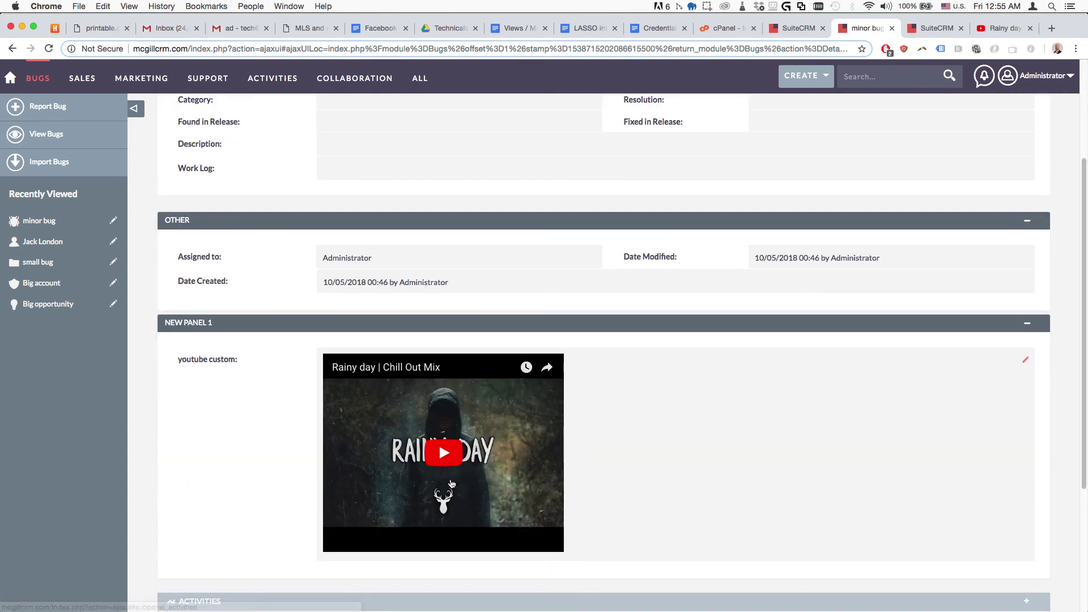
scroll(443, 468, down, 1)
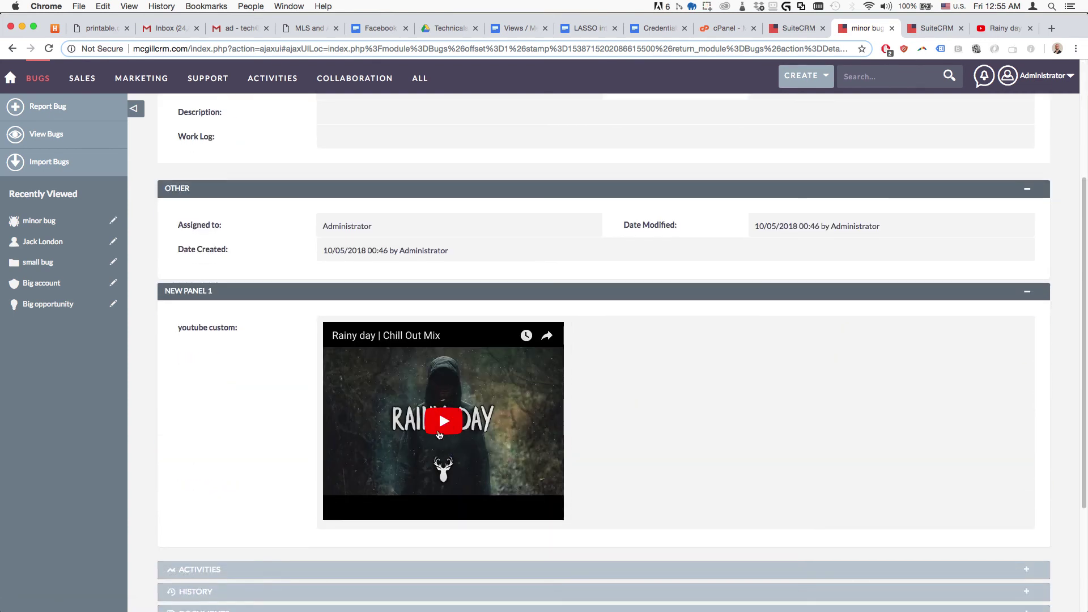